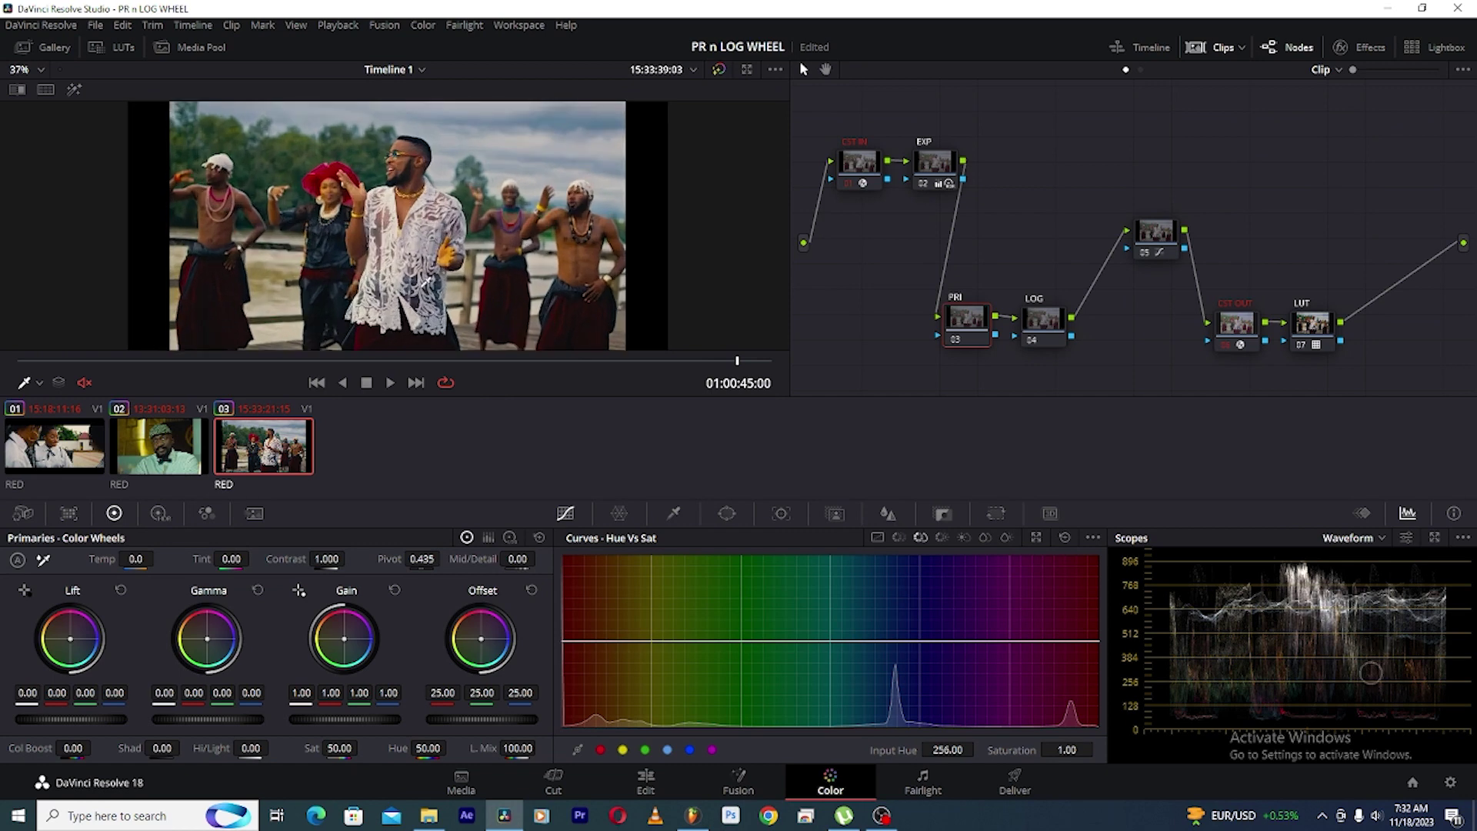
# Preview another moment of the third clip, select the LUT node and look through the Film Looks LUT folder
pyautogui.moveTo(187, 360); pyautogui.dragTo(493, 358)
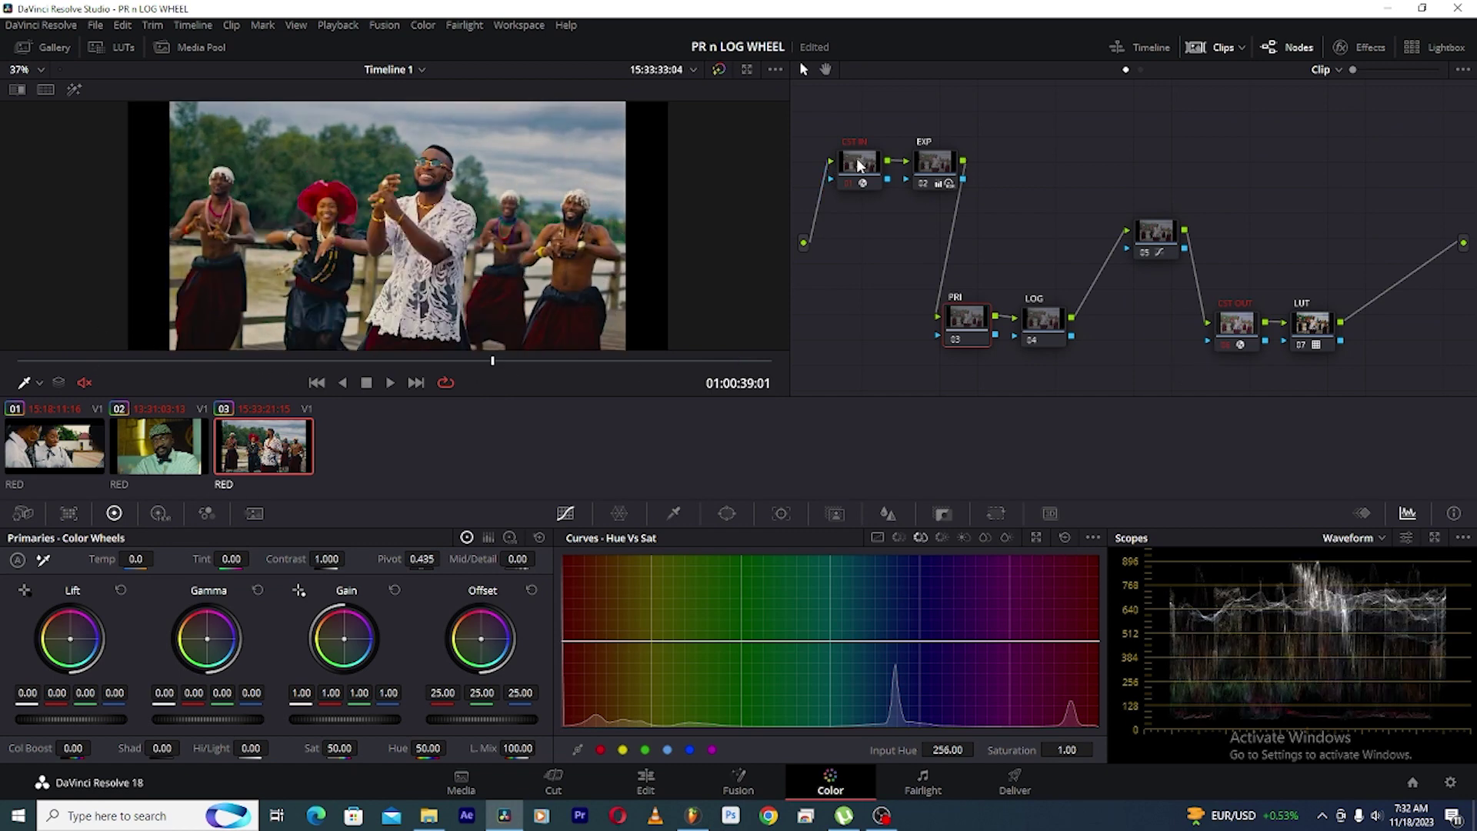
pyautogui.click(1323, 326)
pyautogui.click(1376, 49)
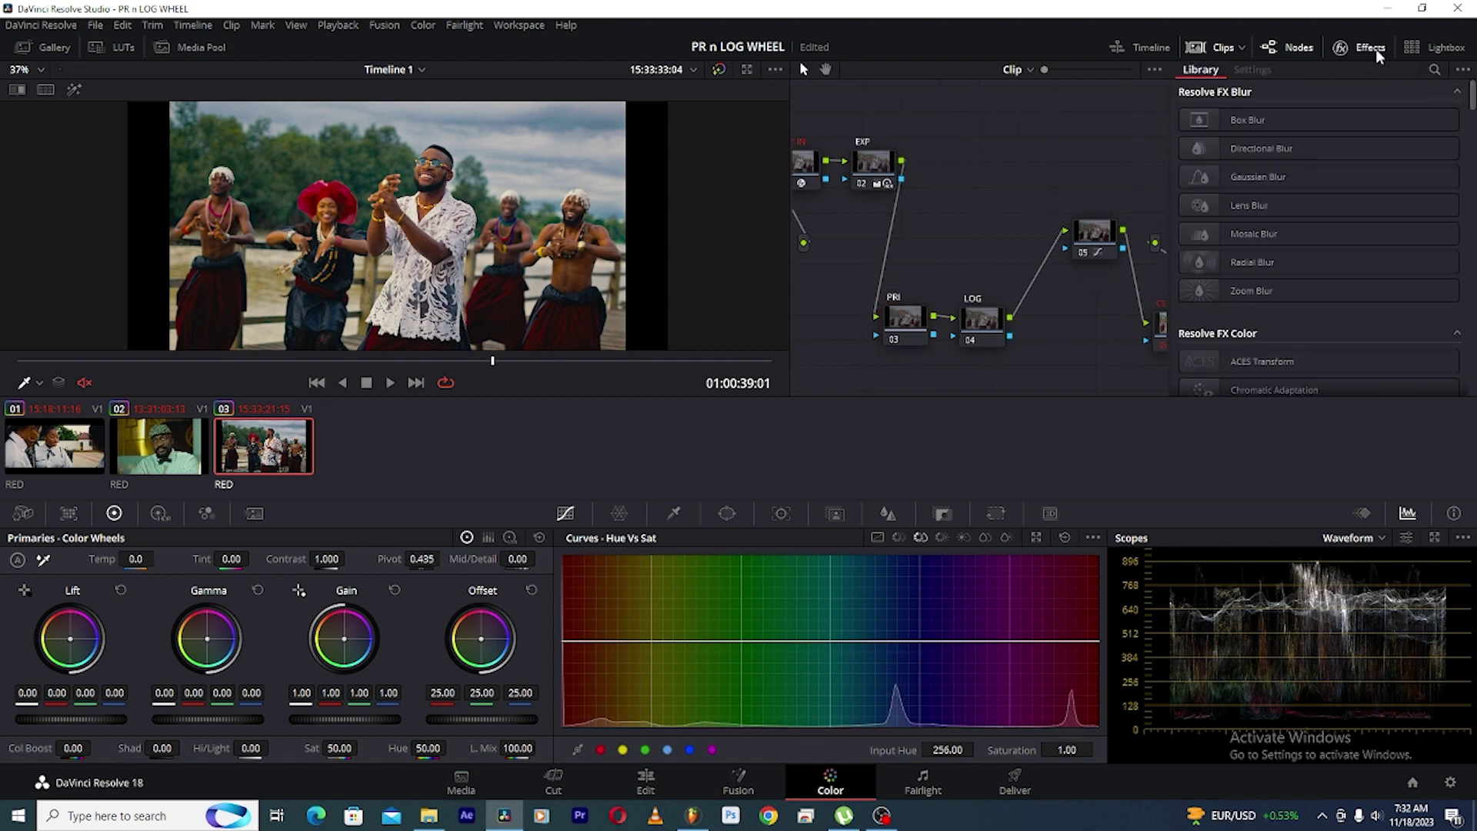
pyautogui.click(1376, 48)
pyautogui.click(42, 47)
pyautogui.click(115, 47)
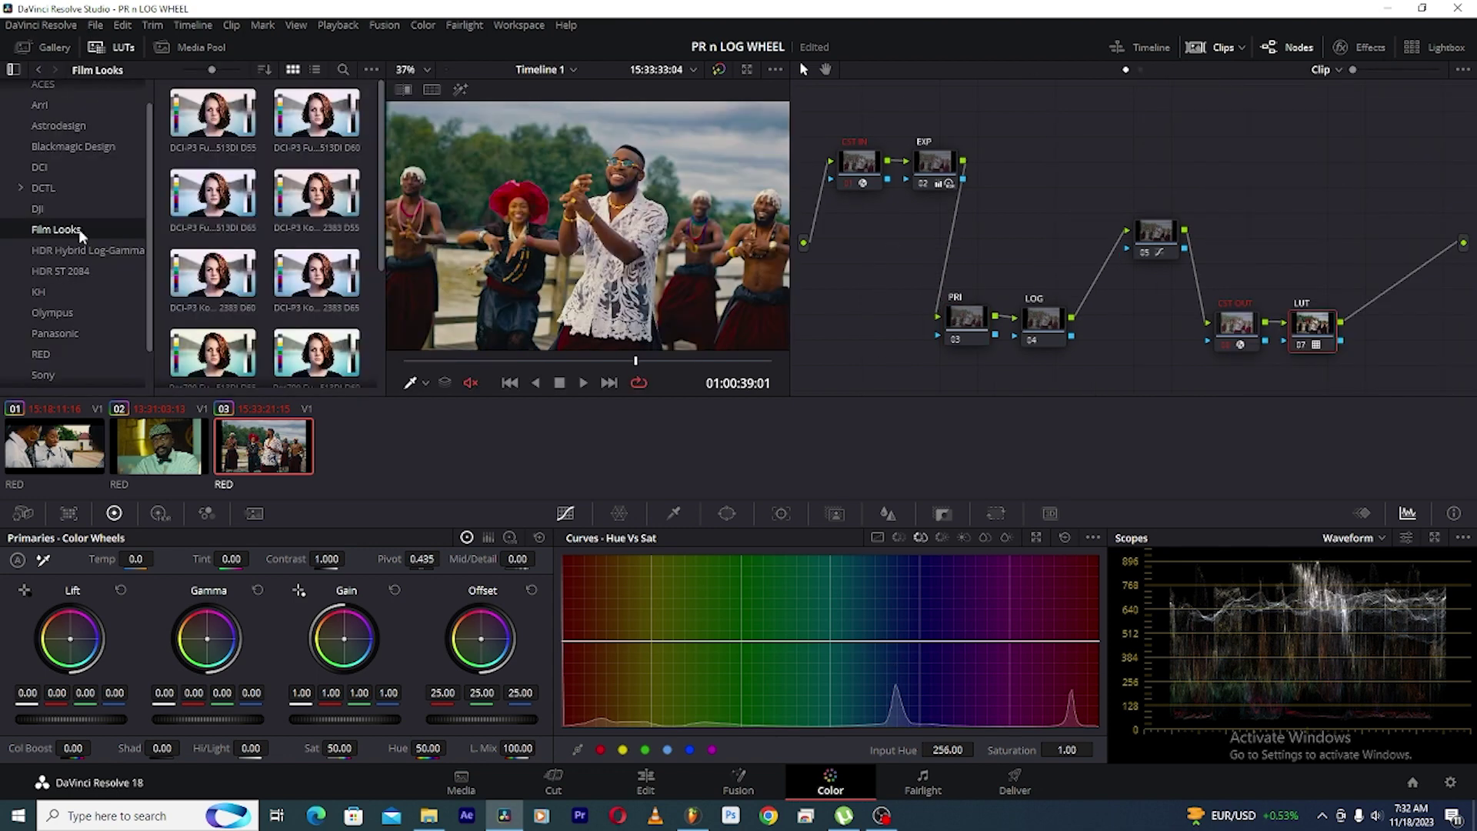
pyautogui.scroll(-3, 308, 230)
pyautogui.click(129, 51)
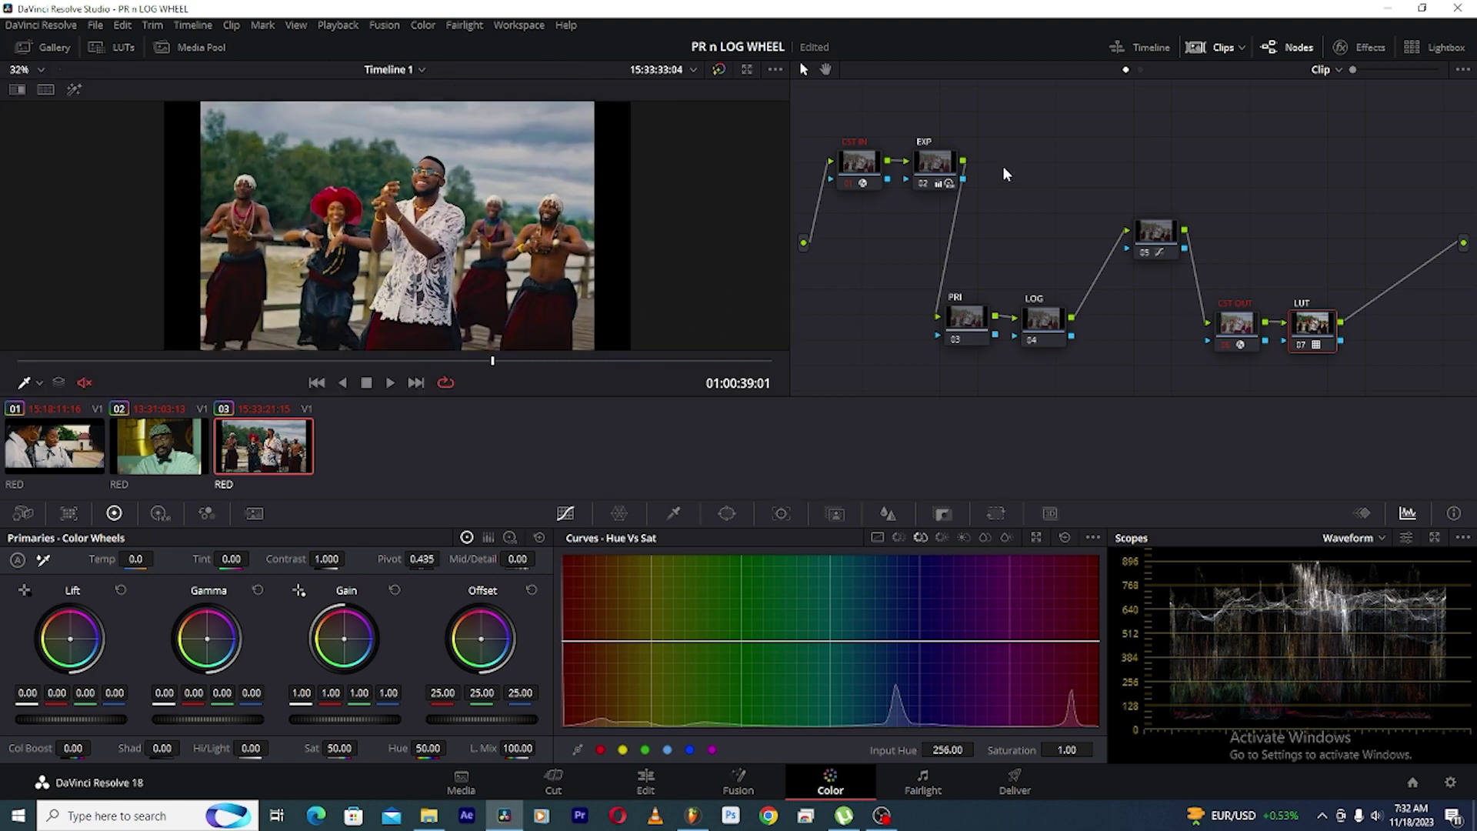
# Inspect the EXP node and node 05, and compare the Color Wheels and Log Wheels modes on the PRI node
pyautogui.click(947, 165)
pyautogui.click(1154, 236)
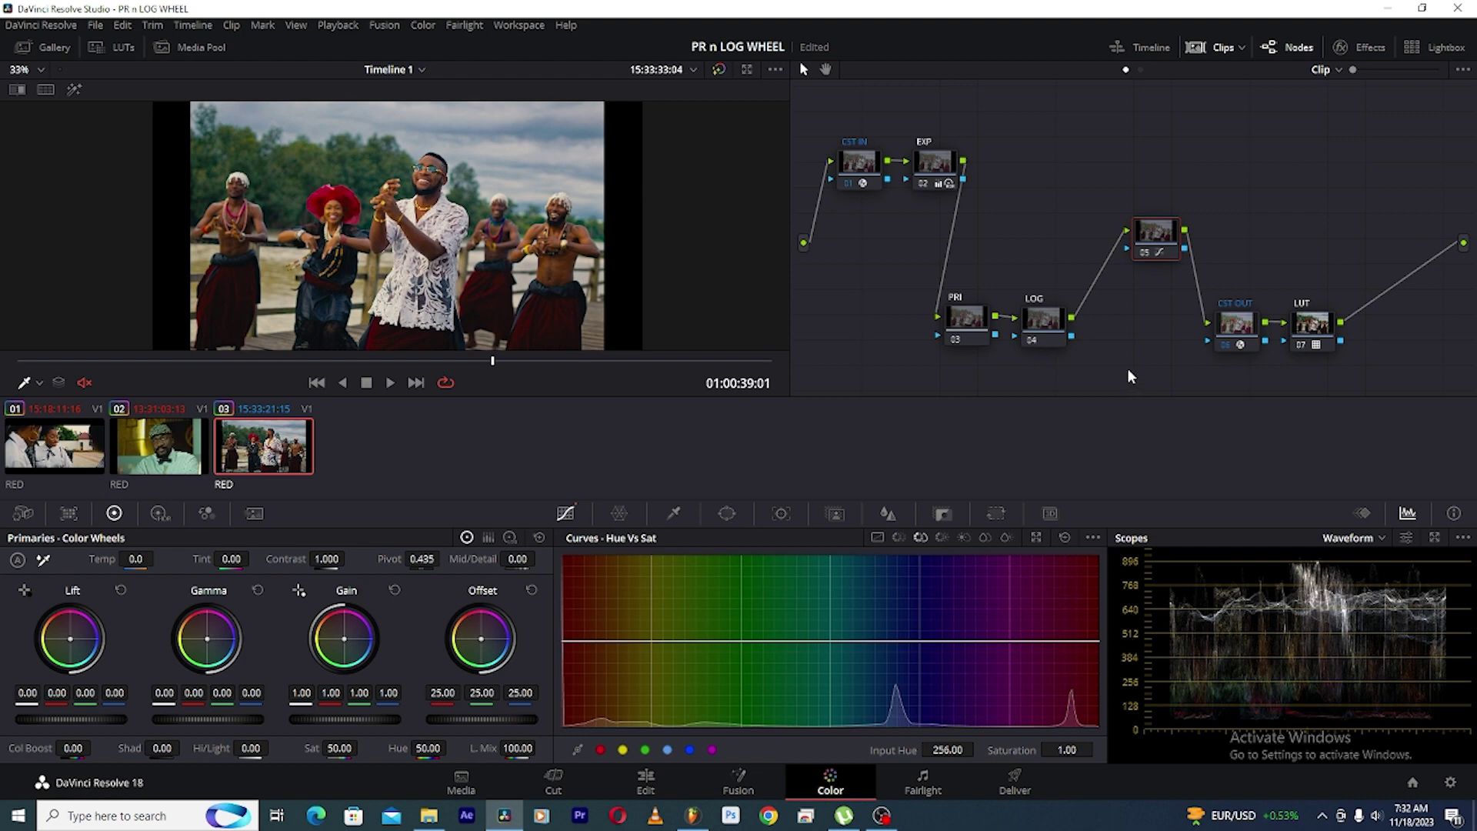
pyautogui.click(948, 315)
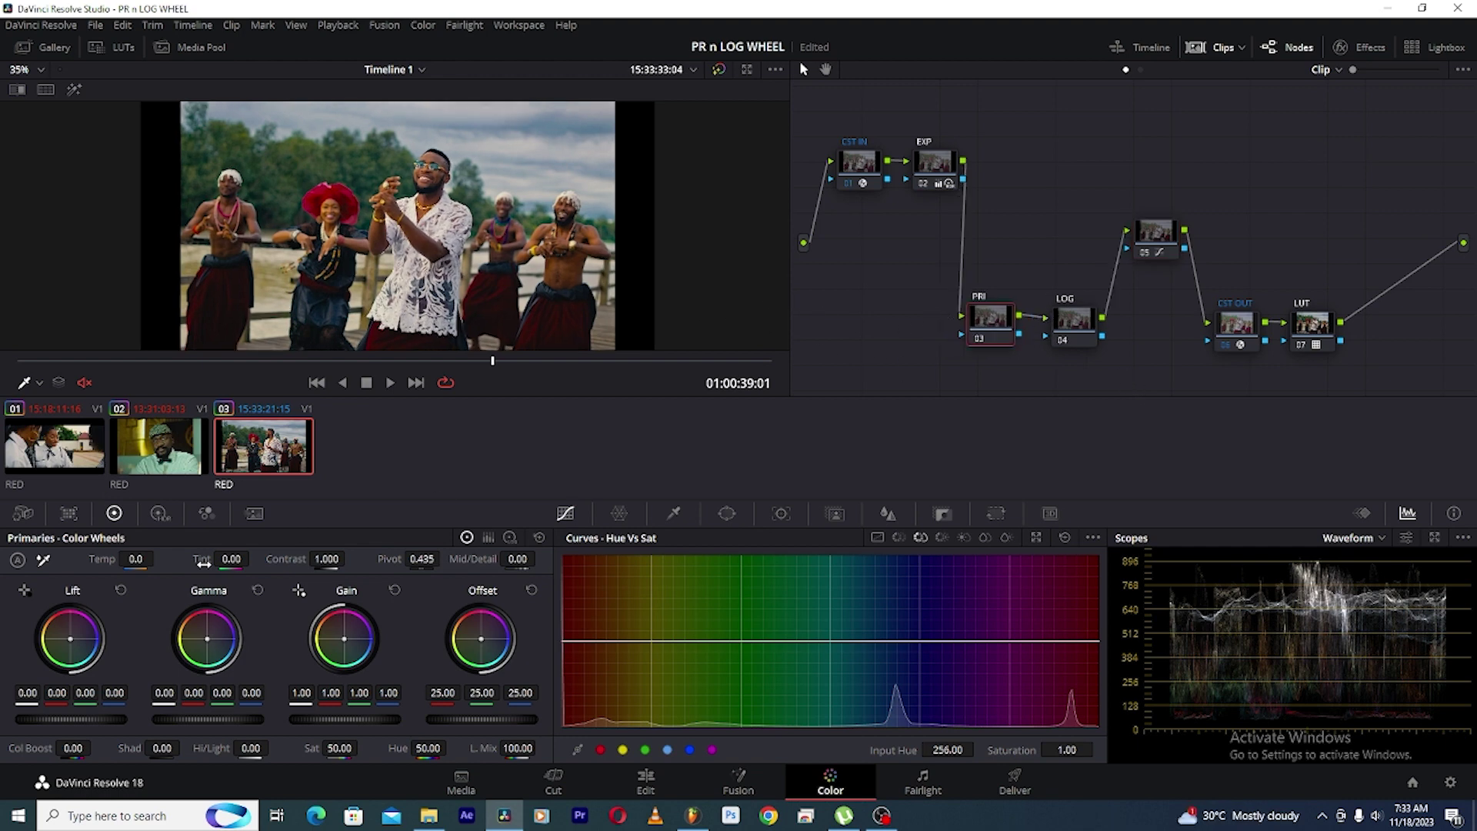
pyautogui.click(511, 539)
pyautogui.click(471, 538)
pyautogui.click(507, 538)
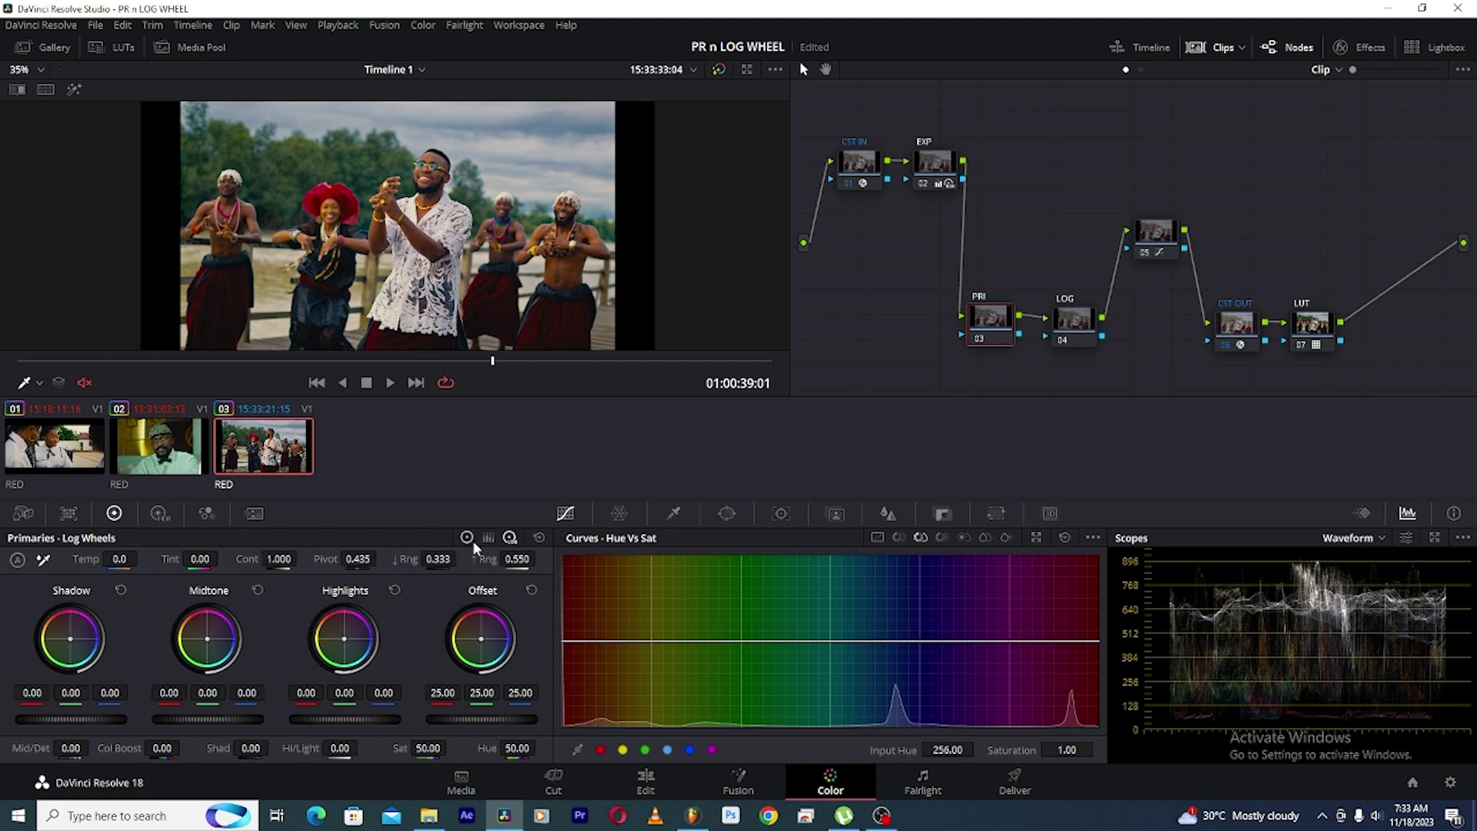
pyautogui.click(472, 540)
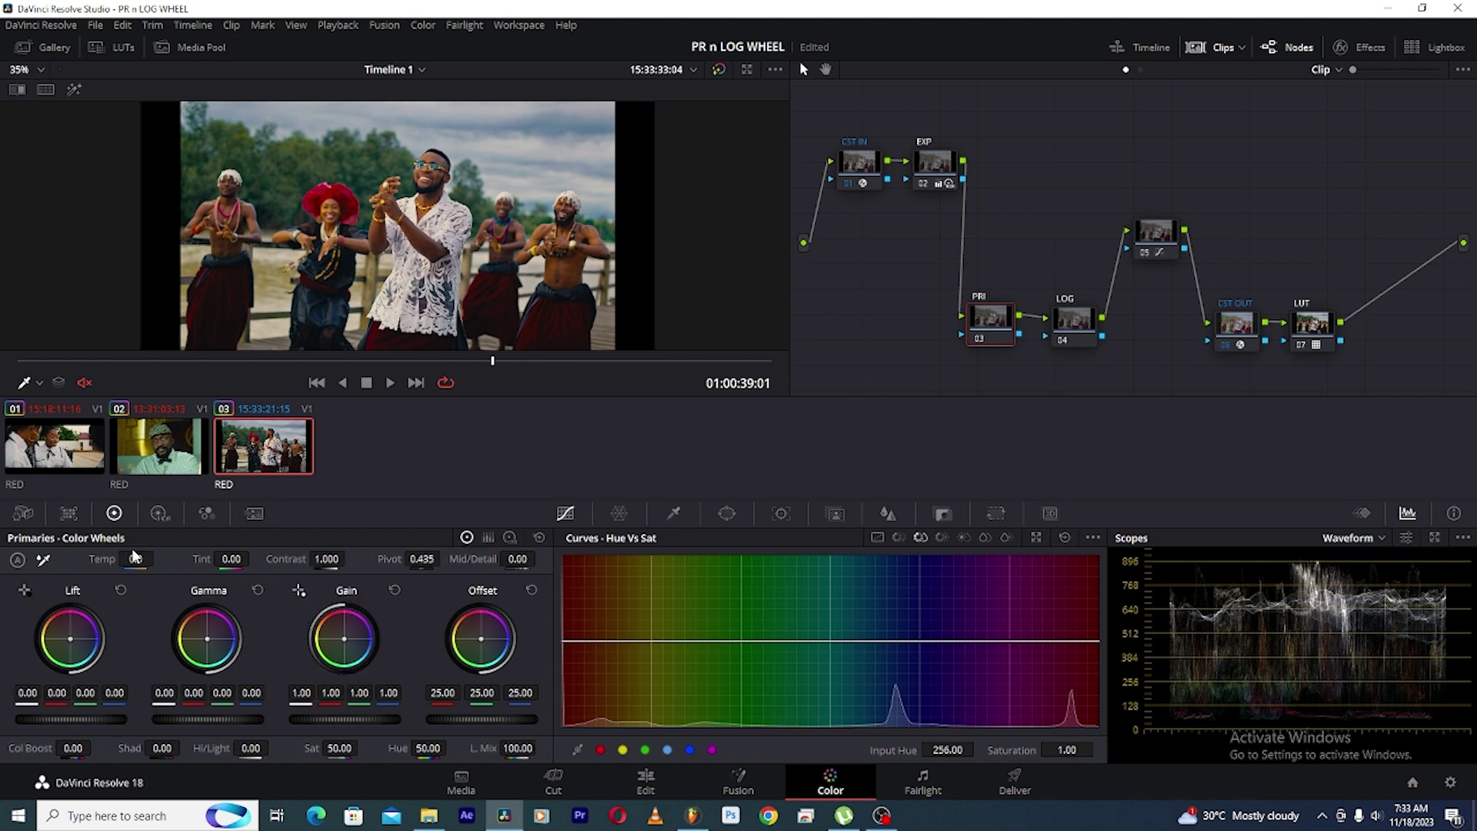
pyautogui.click(508, 538)
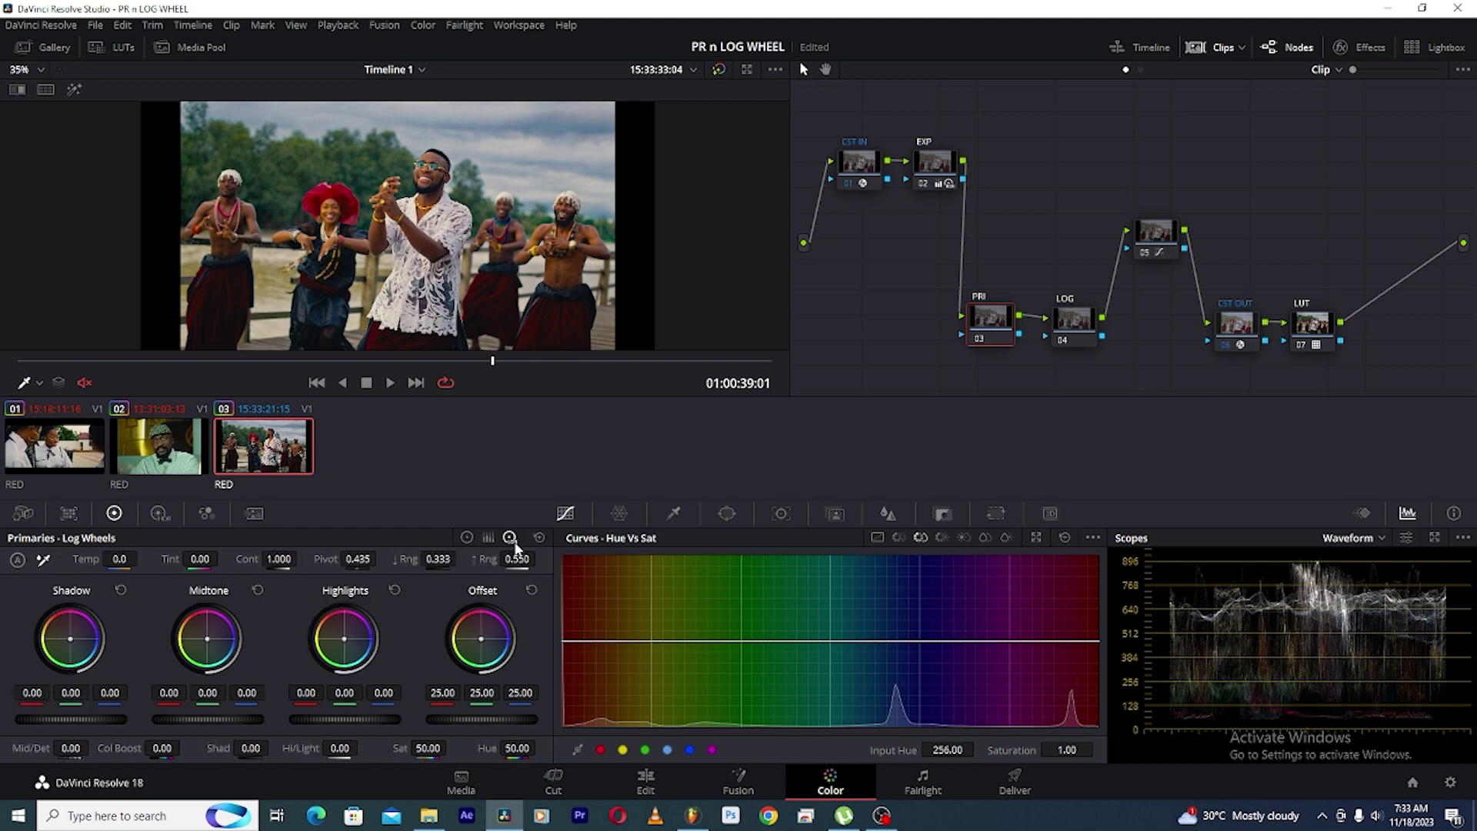
pyautogui.click(467, 538)
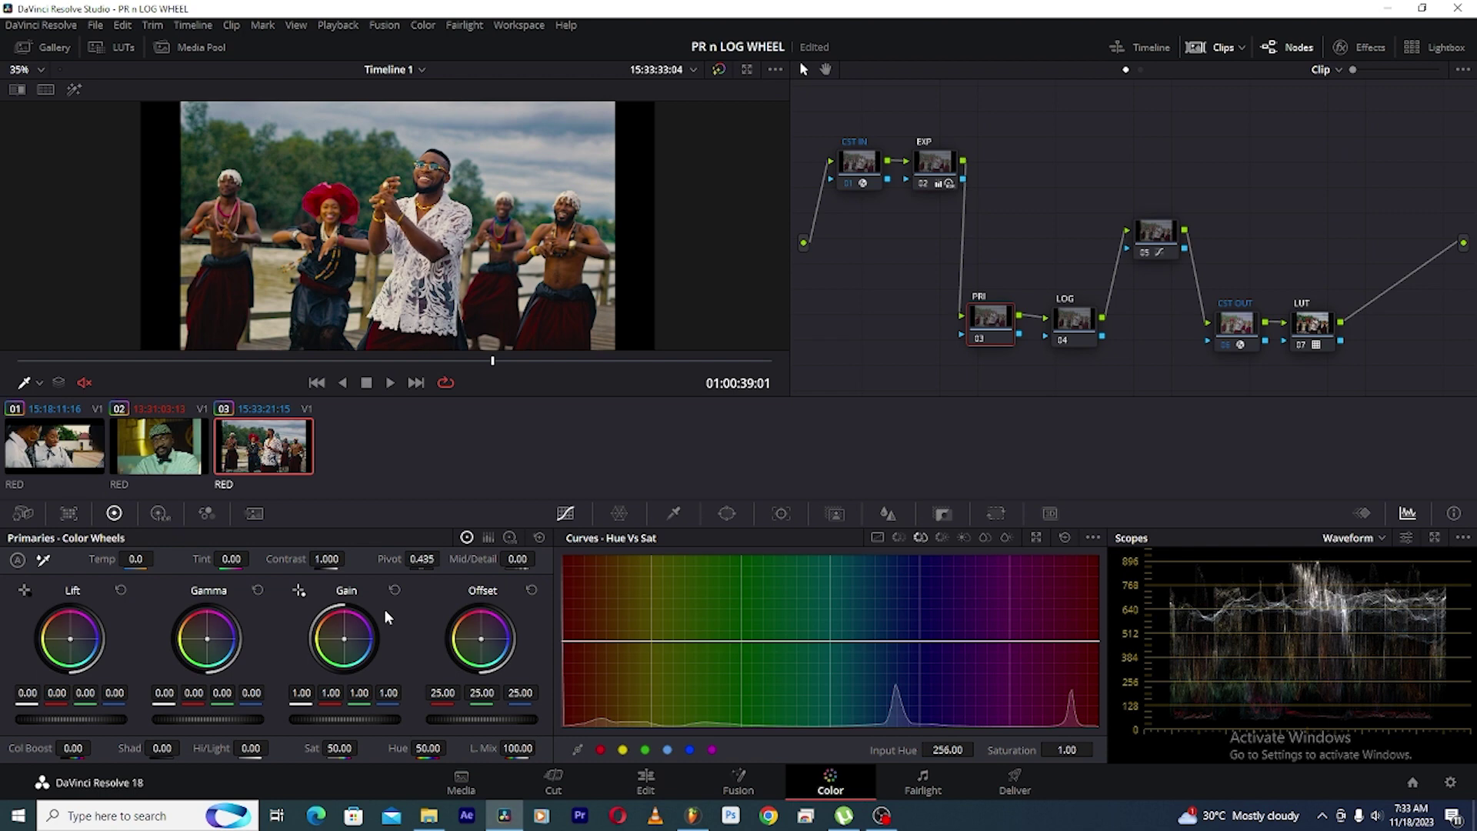
# Push the PRI node's Offset wheel toward teal at 22.96, 25.17, 26.17 and review the image full screen
pyautogui.click(1078, 331)
pyautogui.moveTo(989, 324); pyautogui.dragTo(987, 321)
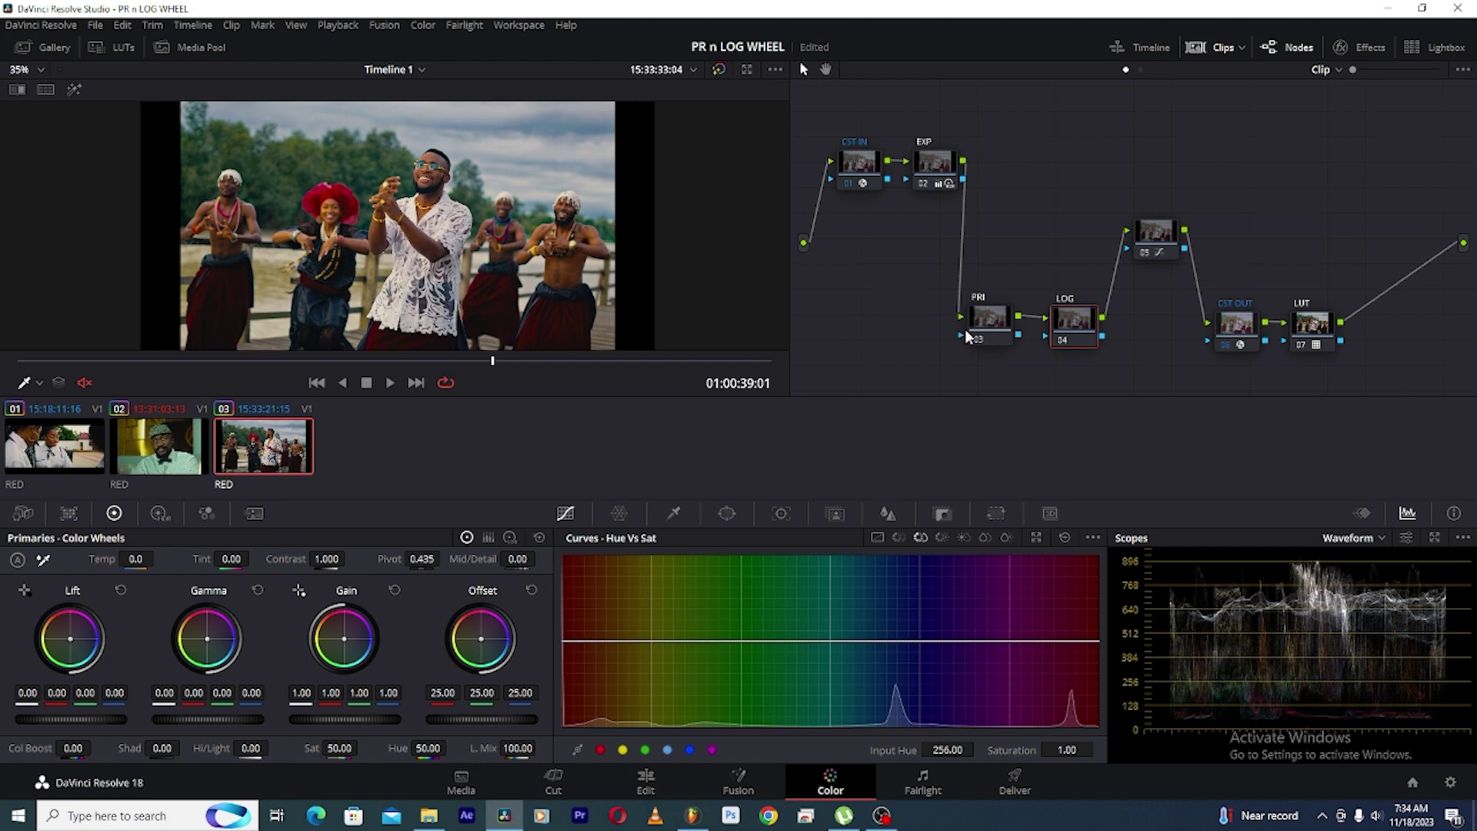
pyautogui.click(1073, 327)
pyautogui.hotkey('shift', ';')
pyautogui.scroll(-1, 526, 263)
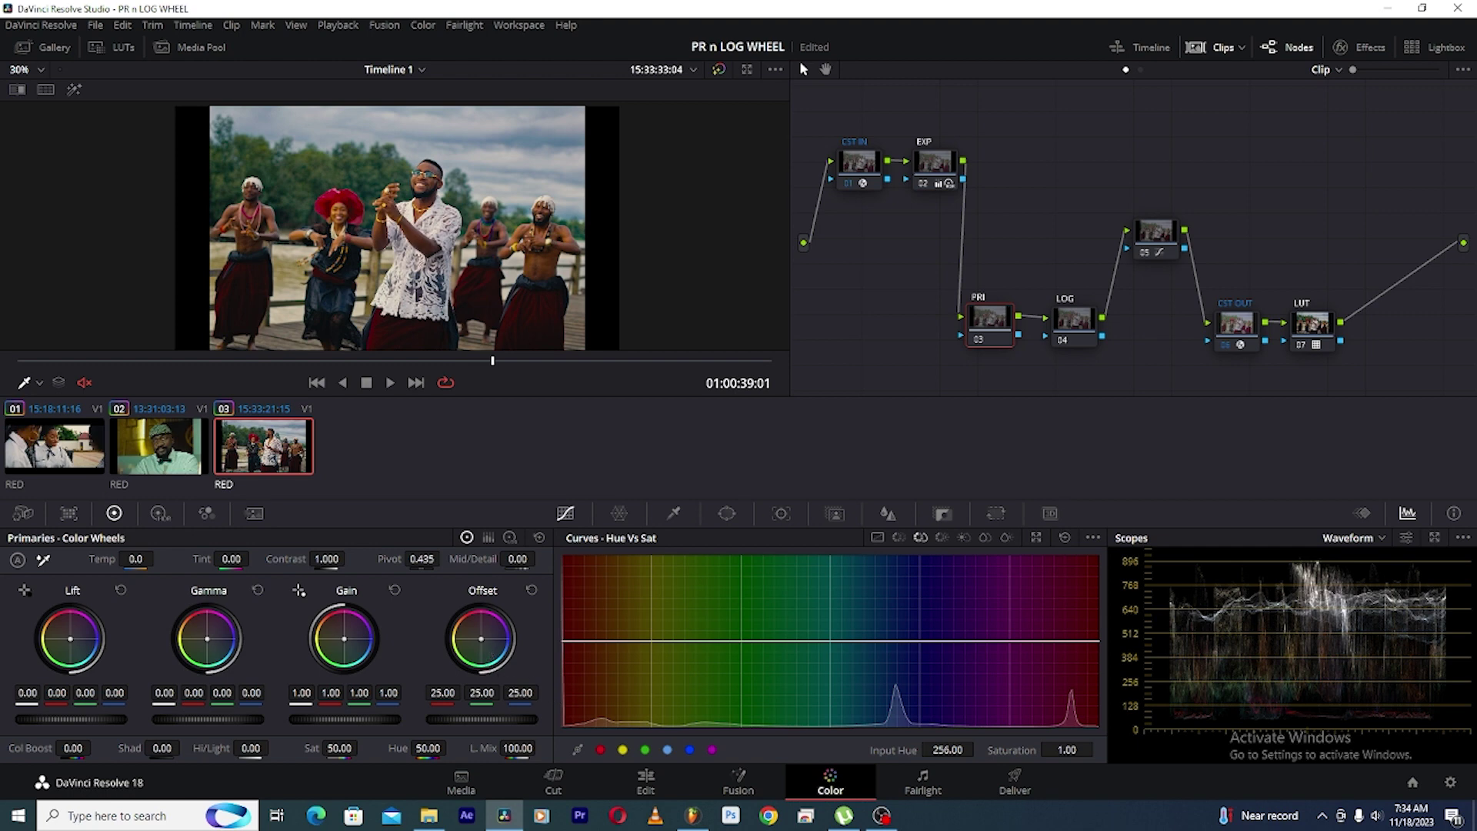
pyautogui.moveTo(508, 638); pyautogui.dragTo(498, 634)
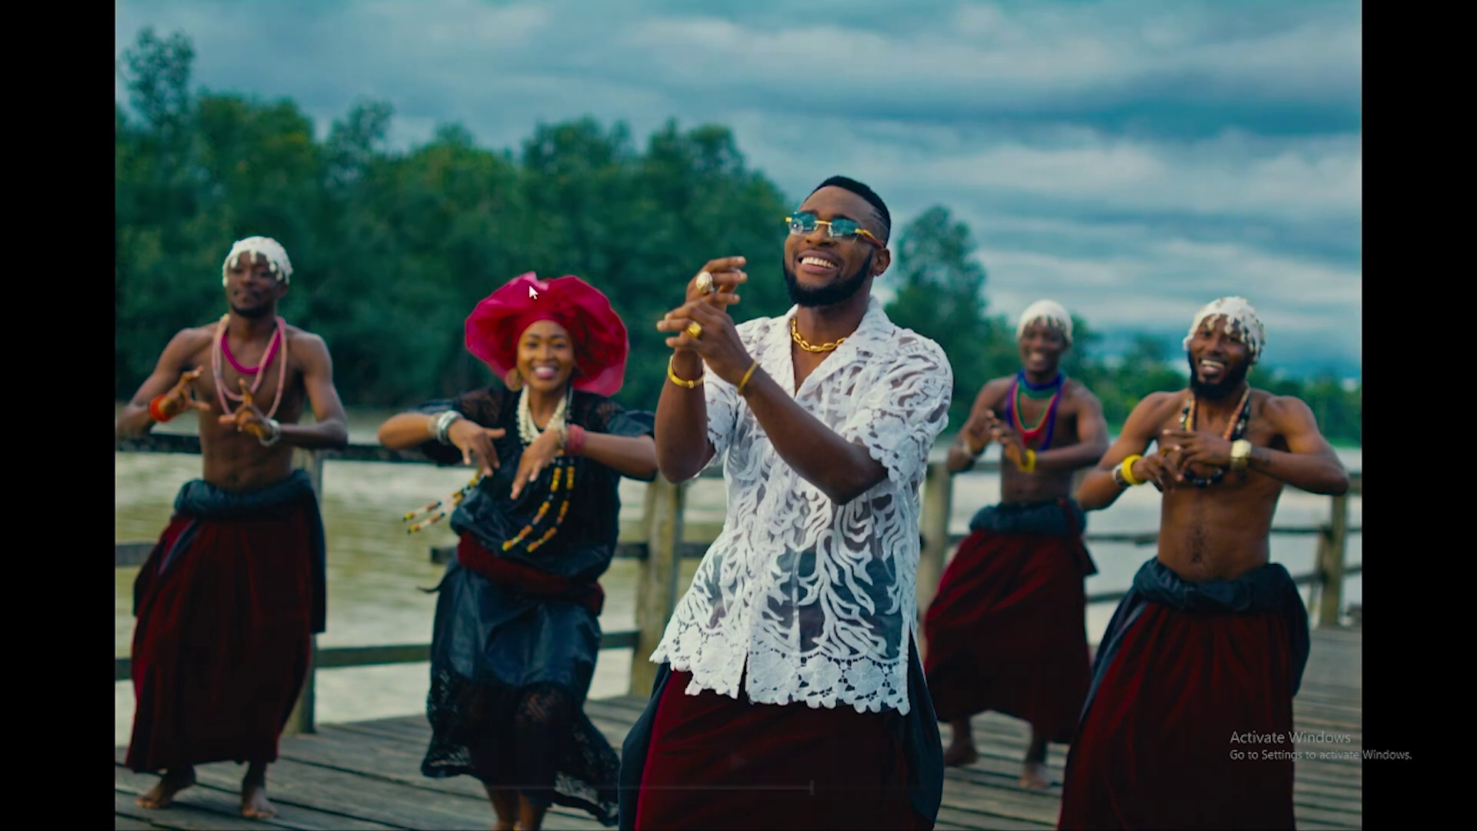
pyautogui.moveTo(503, 218)
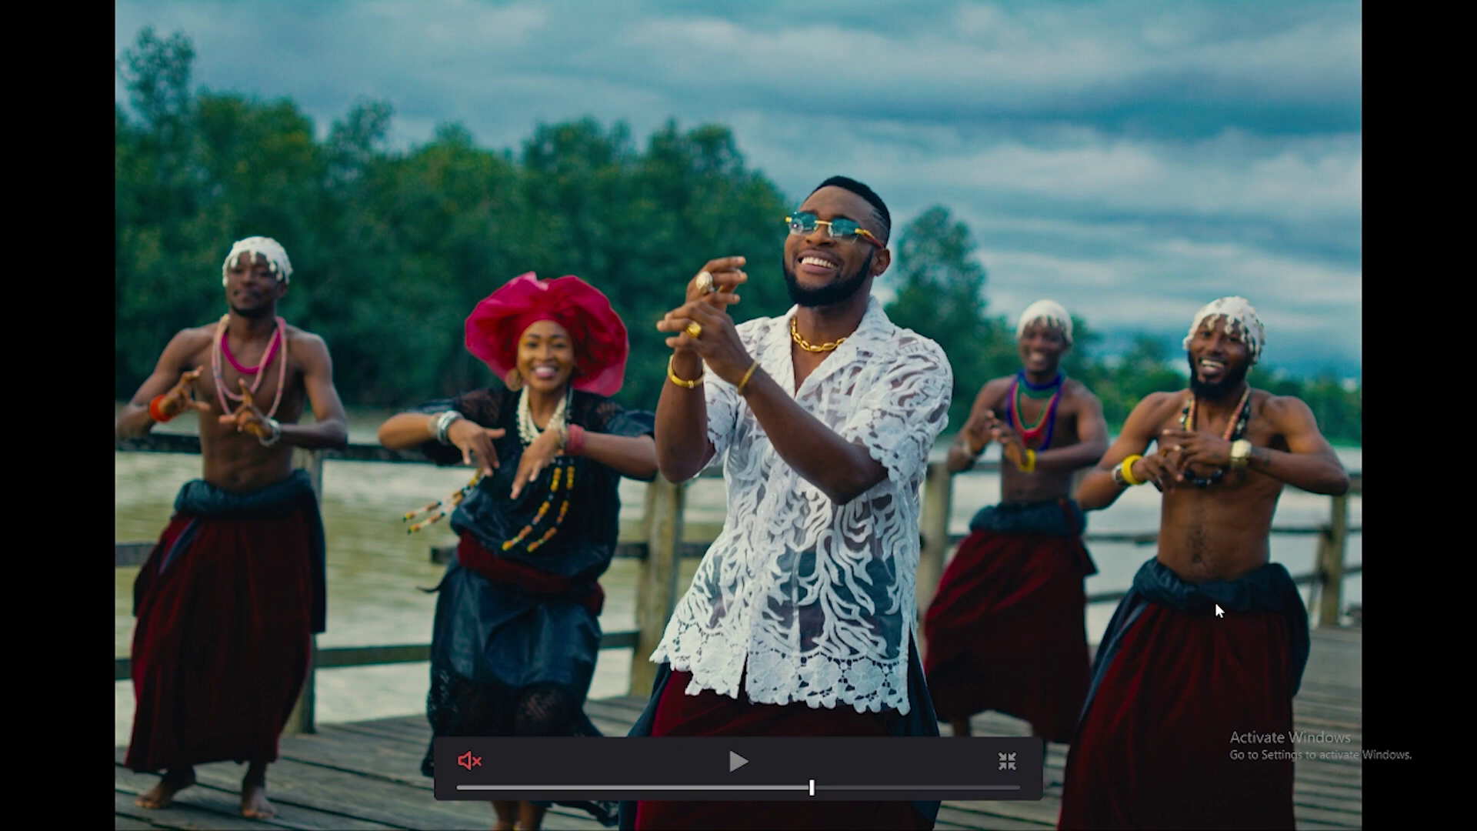
pyautogui.press('Escape')
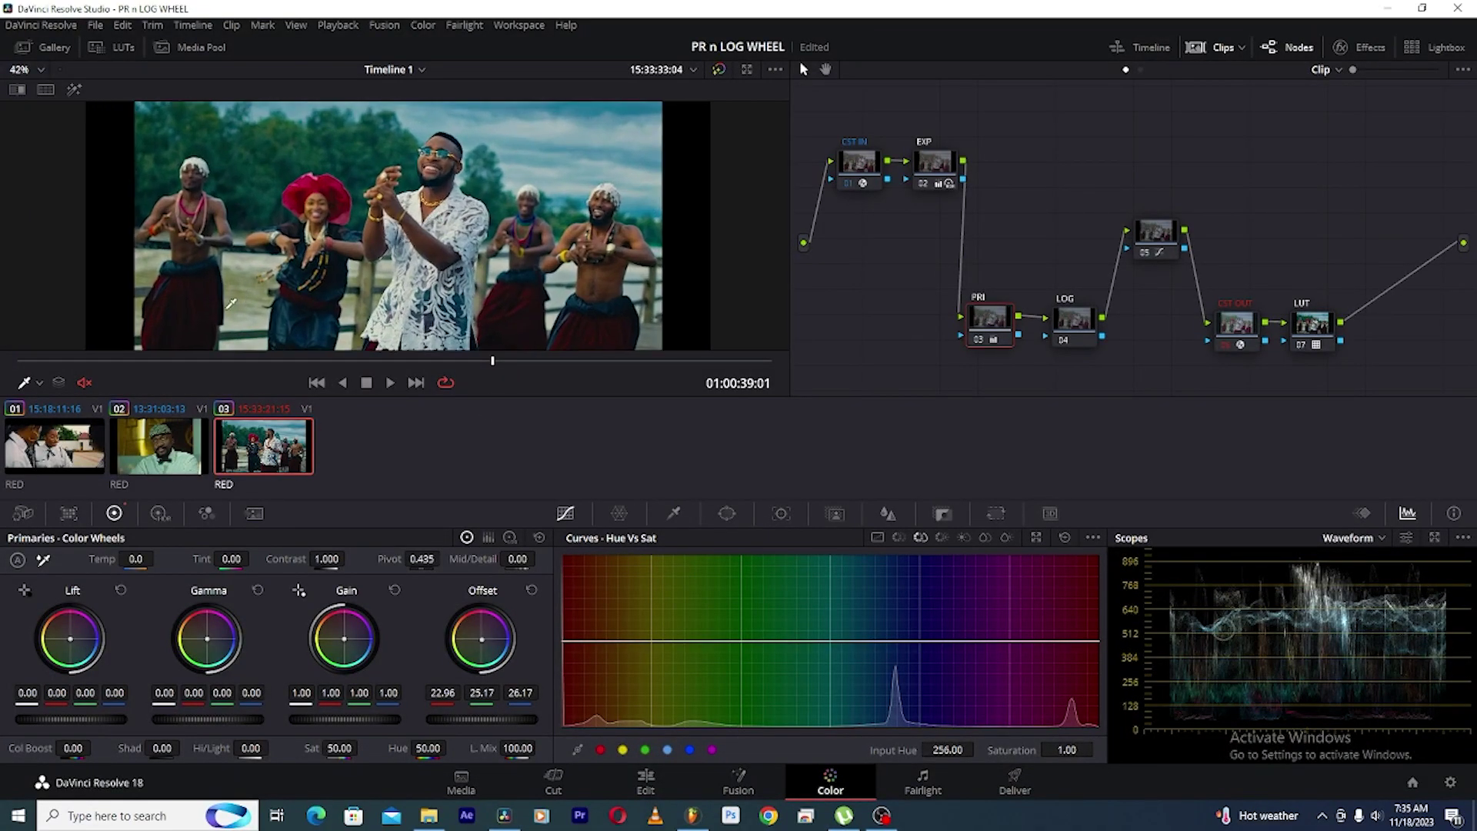
# Try tinting the PRI node's Lift wheel slightly toward red at frame 01:00:44:03 and reset it
pyautogui.click(337, 360)
pyautogui.moveTo(357, 366); pyautogui.dragTo(705, 360)
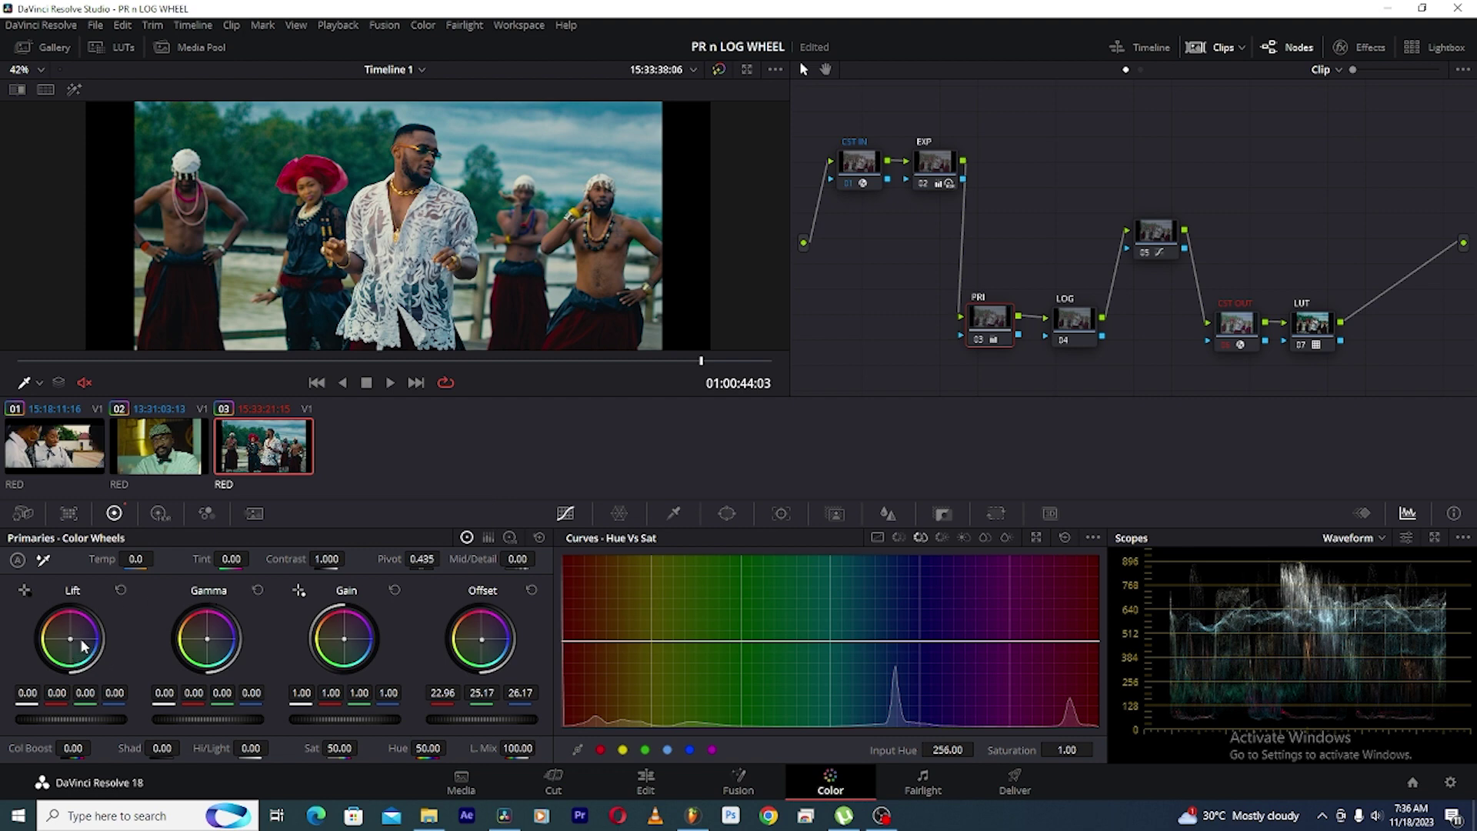
pyautogui.moveTo(85, 646); pyautogui.dragTo(122, 648)
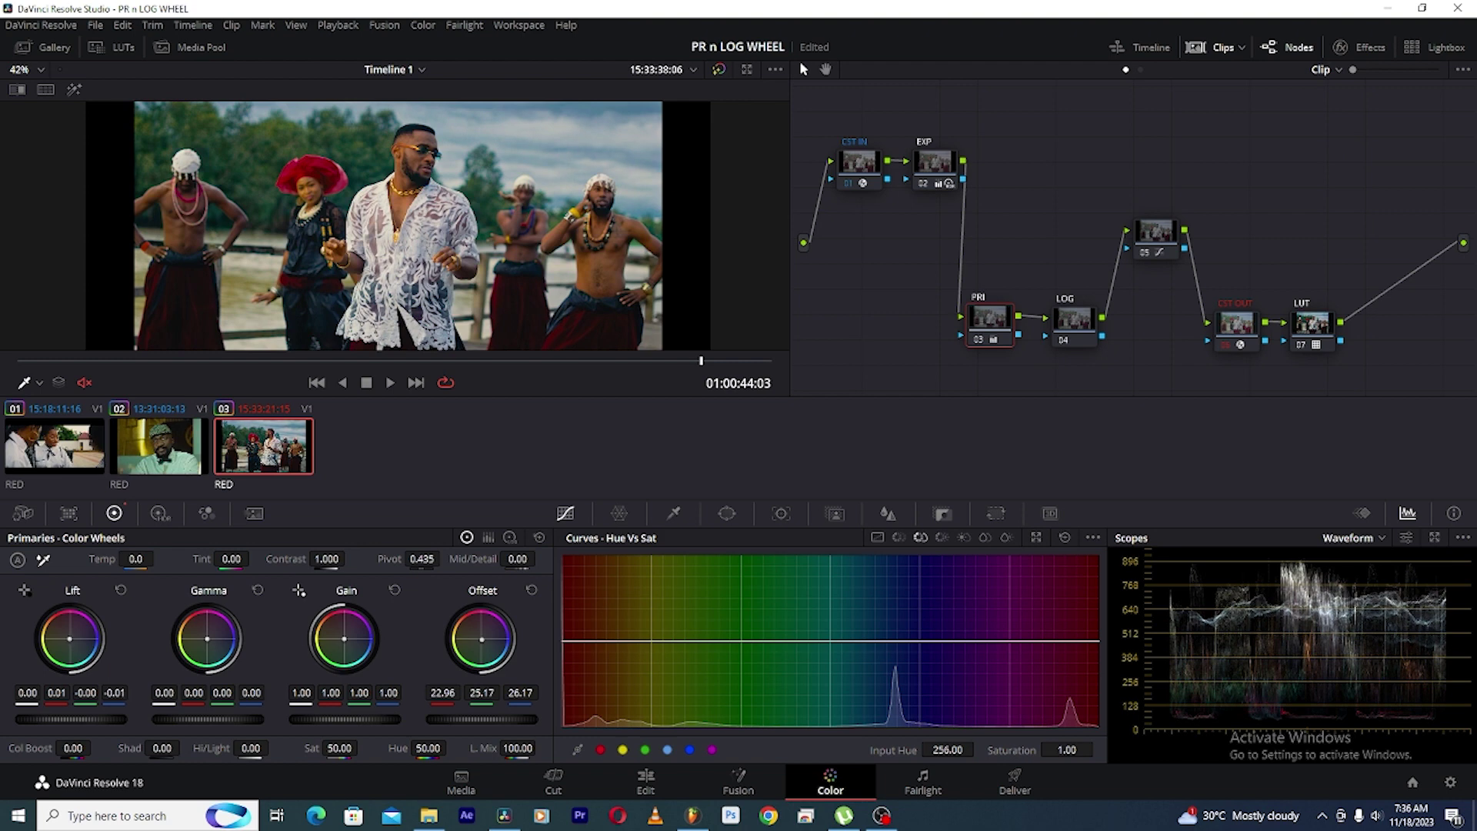
pyautogui.doubleClick(70, 645)
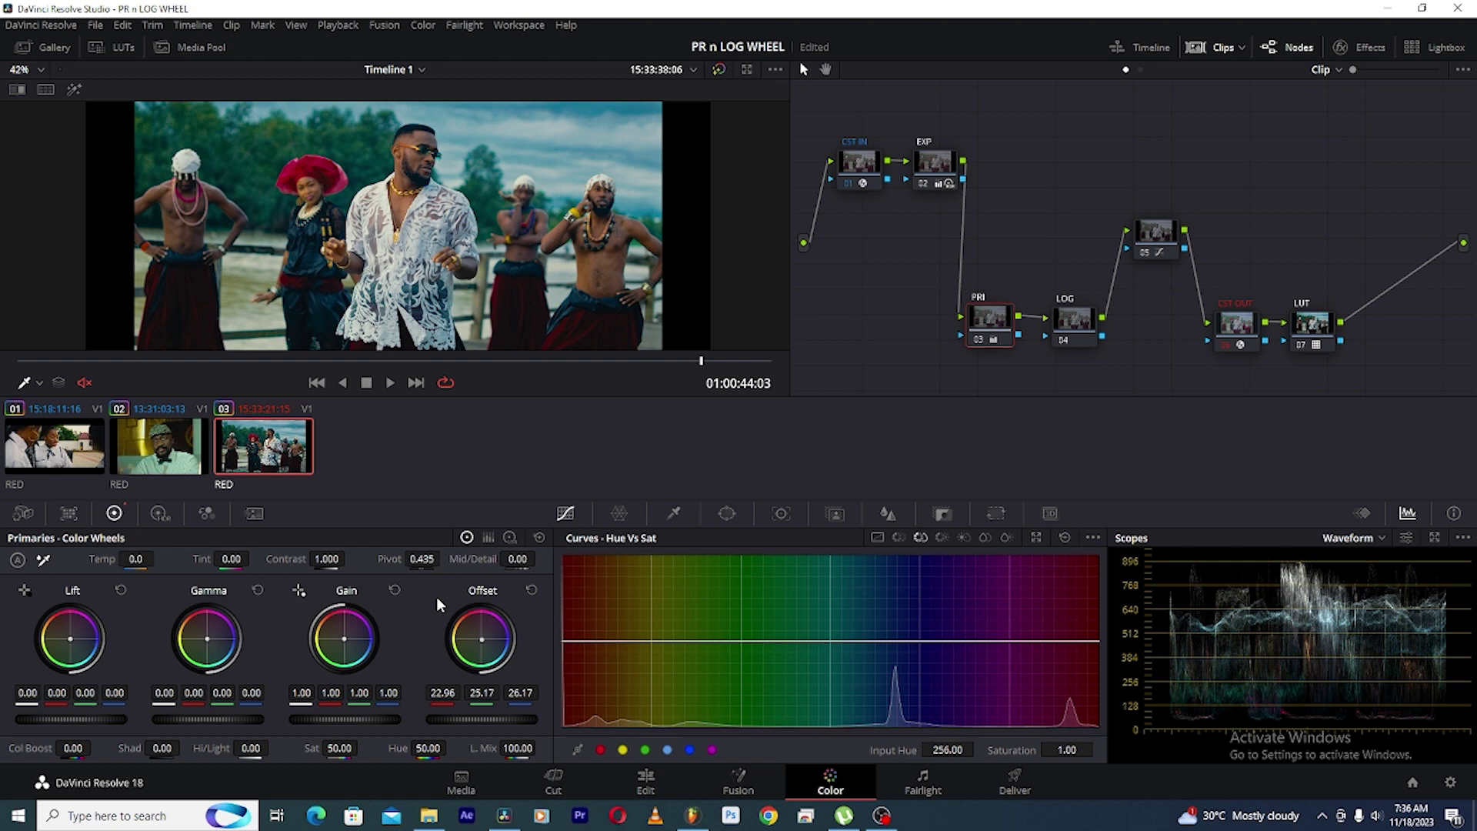
# On the LOG node, use the Log Wheels to push the Shadow wheel toward red at 0.06, -0.02, -0.03
pyautogui.click(1074, 321)
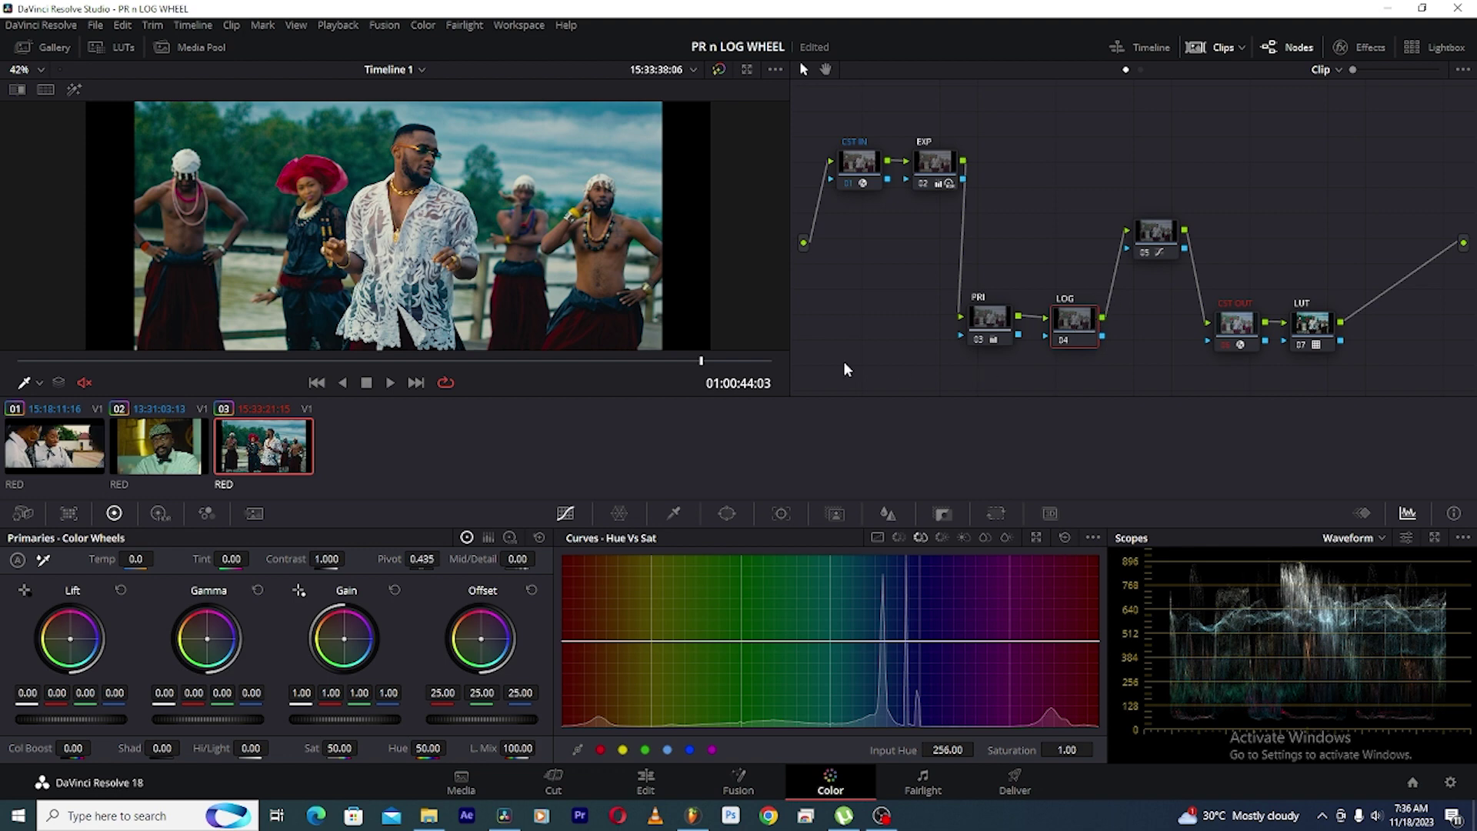
pyautogui.scroll(-1, 438, 191)
pyautogui.scroll(-1, 439, 190)
pyautogui.click(509, 537)
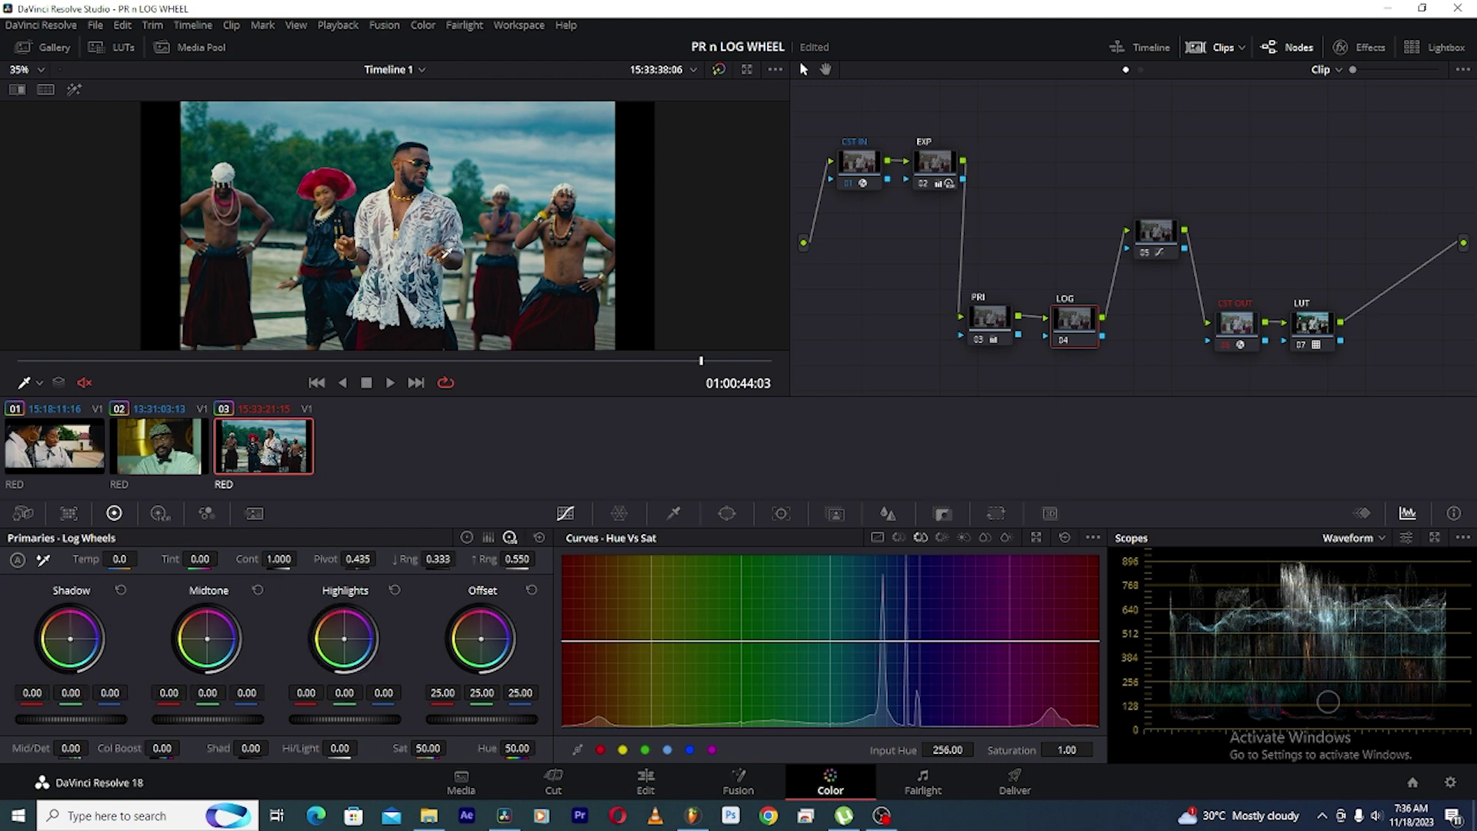
pyautogui.hotkey('ctrl', '=')
pyautogui.scroll(5, 454, 273)
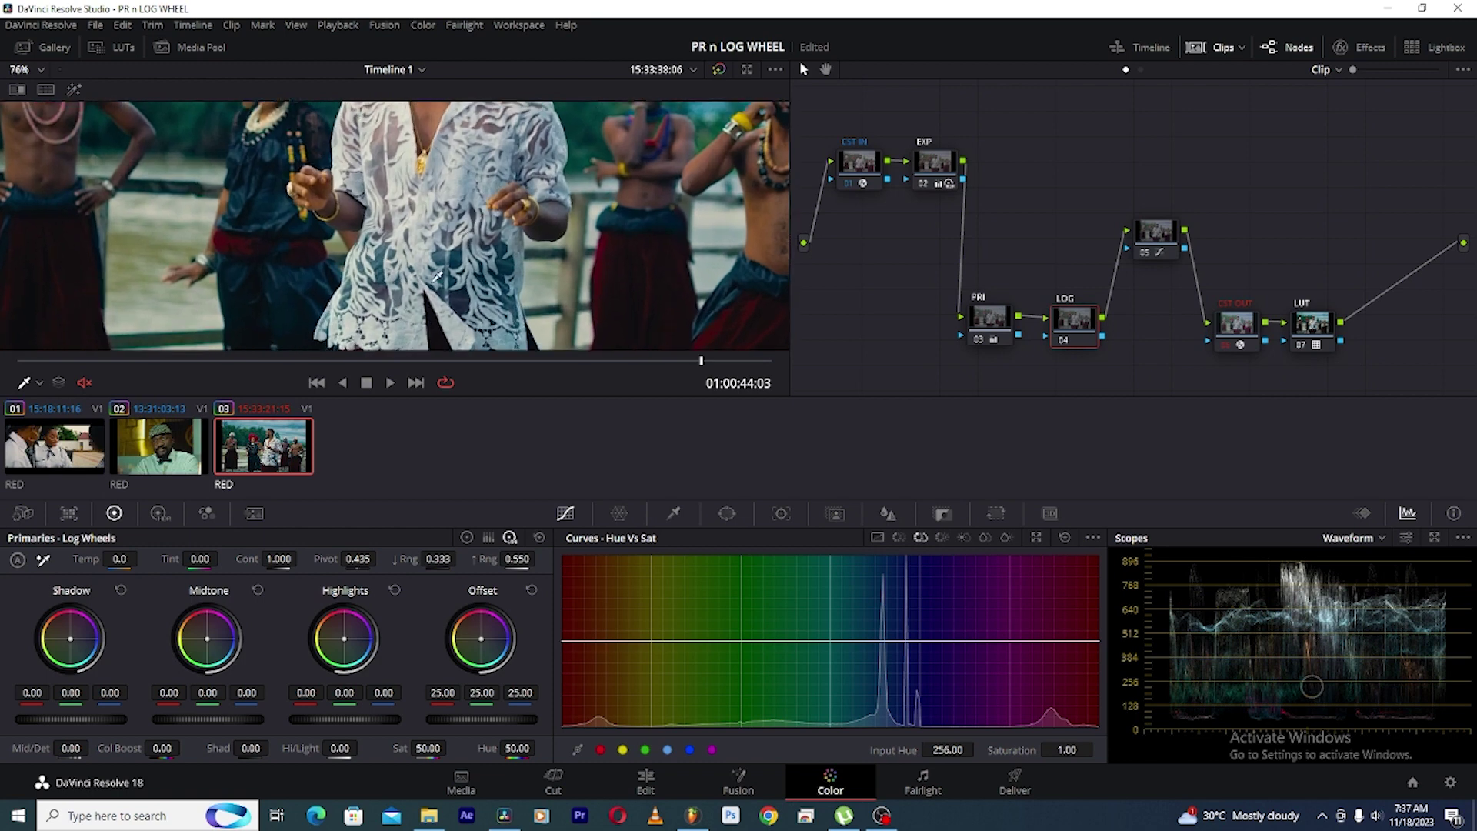
pyautogui.moveTo(286, 297); pyautogui.dragTo(380, 251)
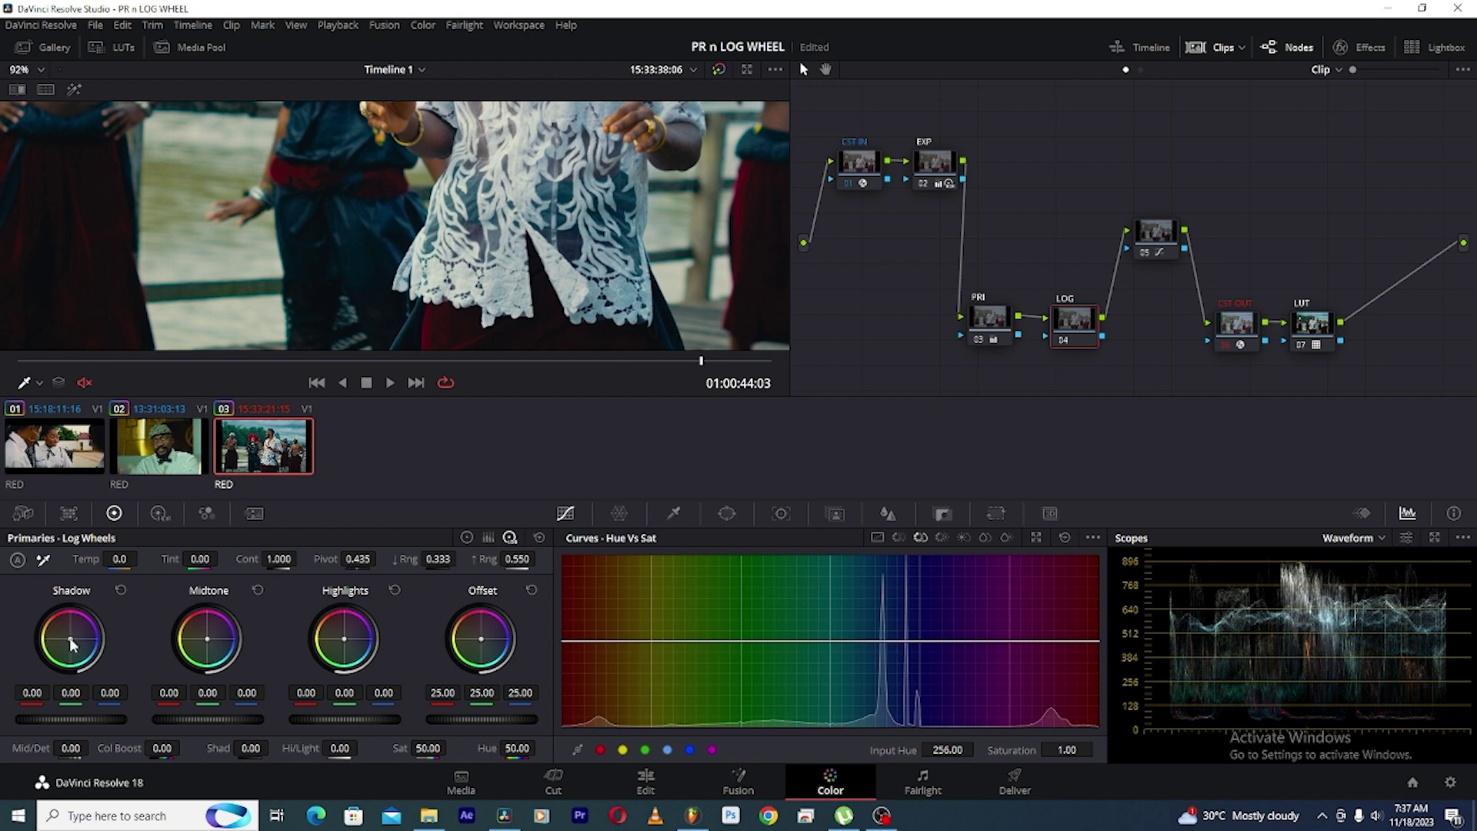
pyautogui.moveTo(70, 638); pyautogui.dragTo(68, 638)
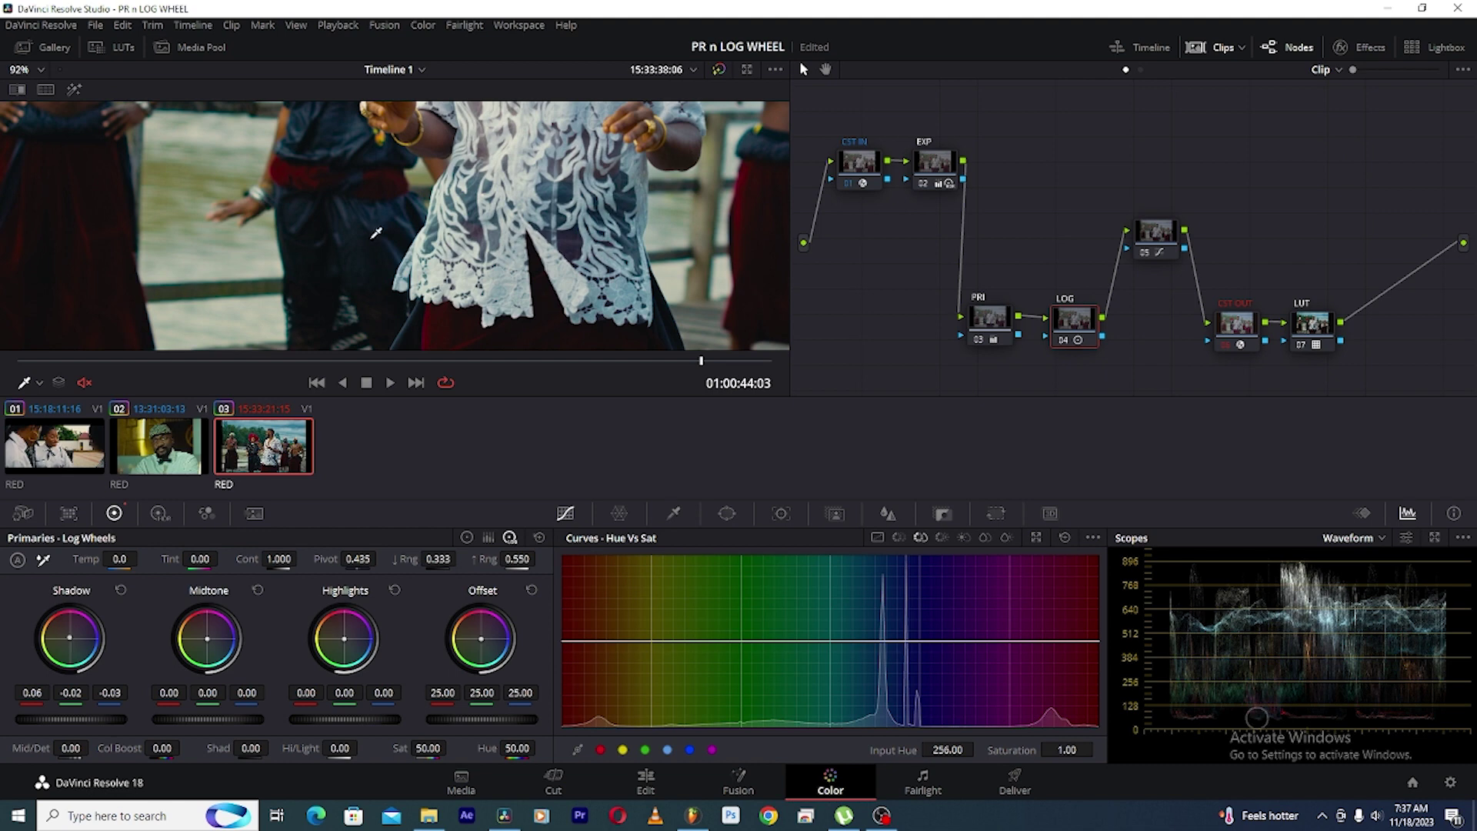
# Compare the image with and without the LOG node's shadow correction in full screen
pyautogui.hotkey('shift', 'z')
pyautogui.click(1066, 342)
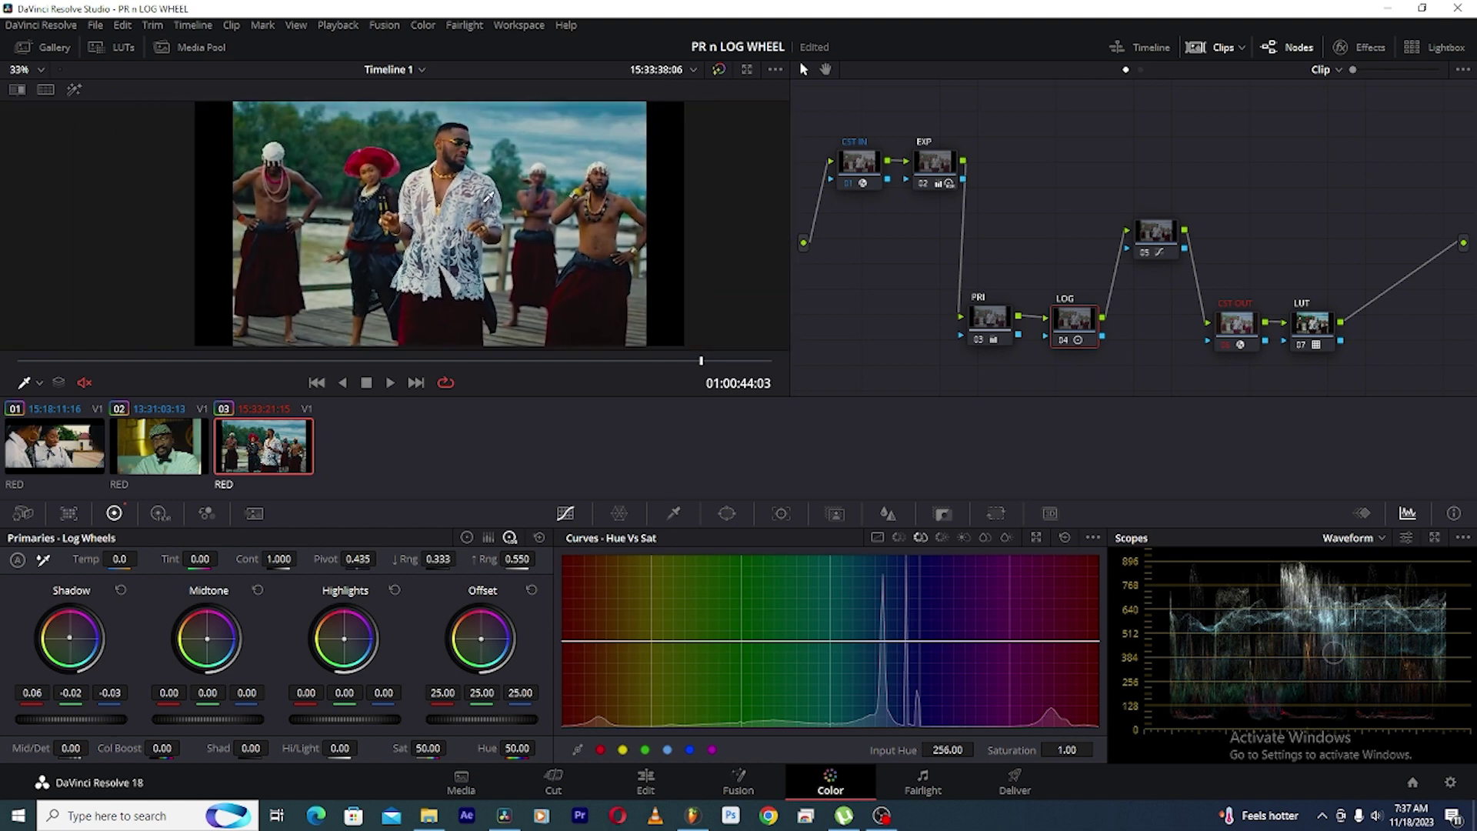
pyautogui.hotkey('ctrl', 'f')
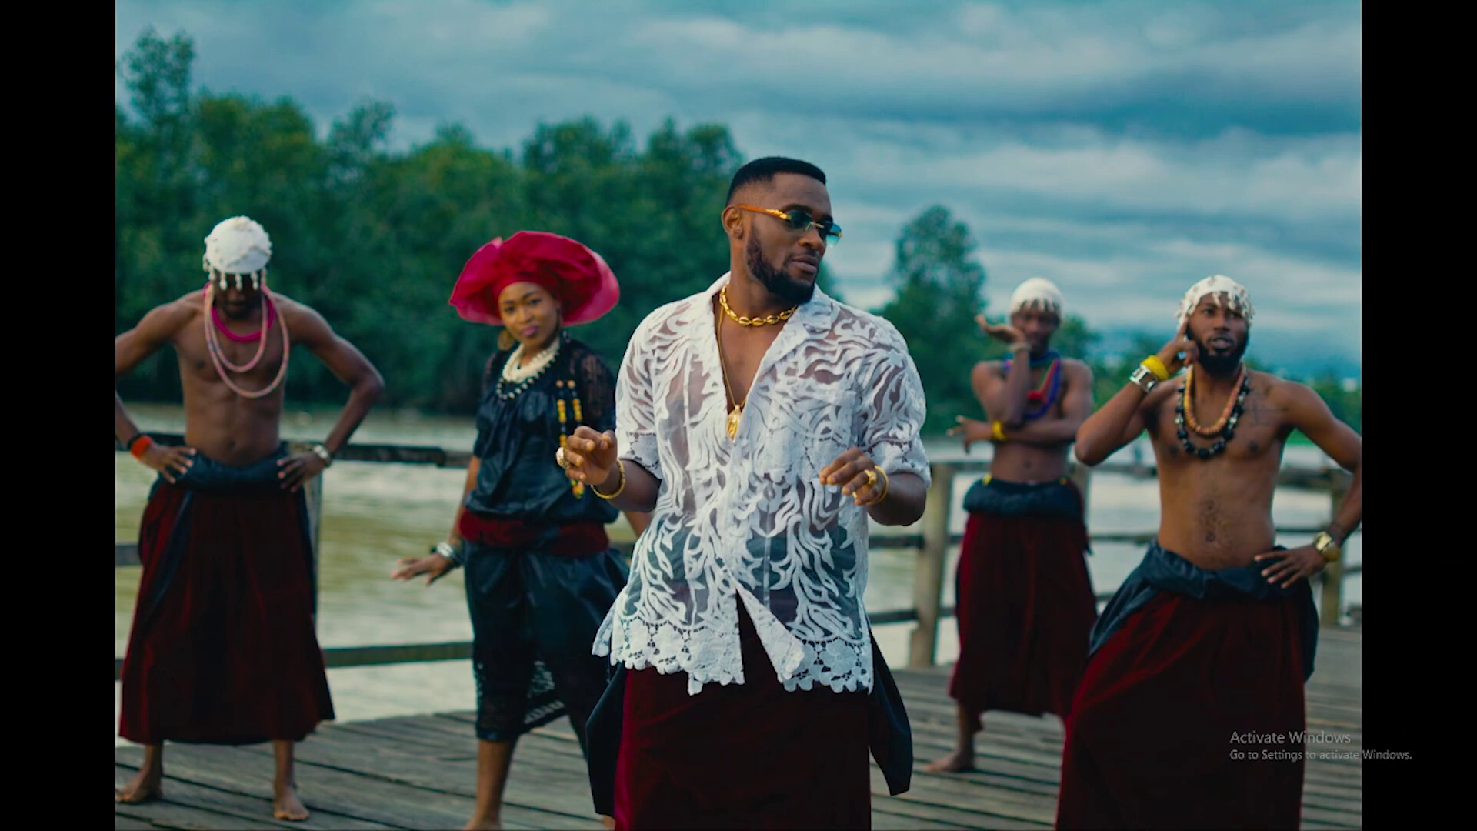
pyautogui.moveTo(531, 215)
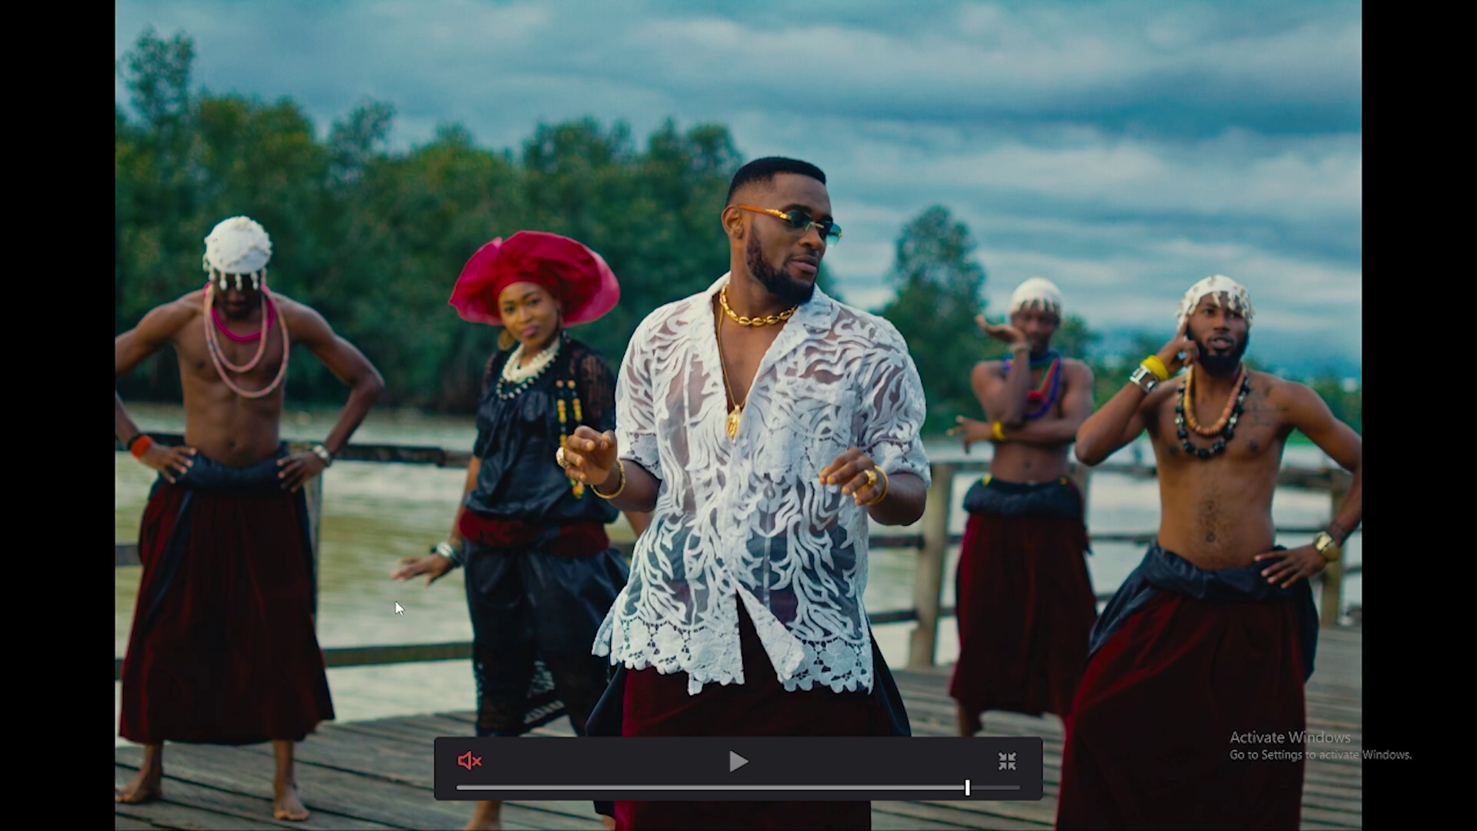
pyautogui.press('Escape')
# Examine the shadows up close and set the LOG node's low range to 0.325
pyautogui.scroll(5, 486, 233)
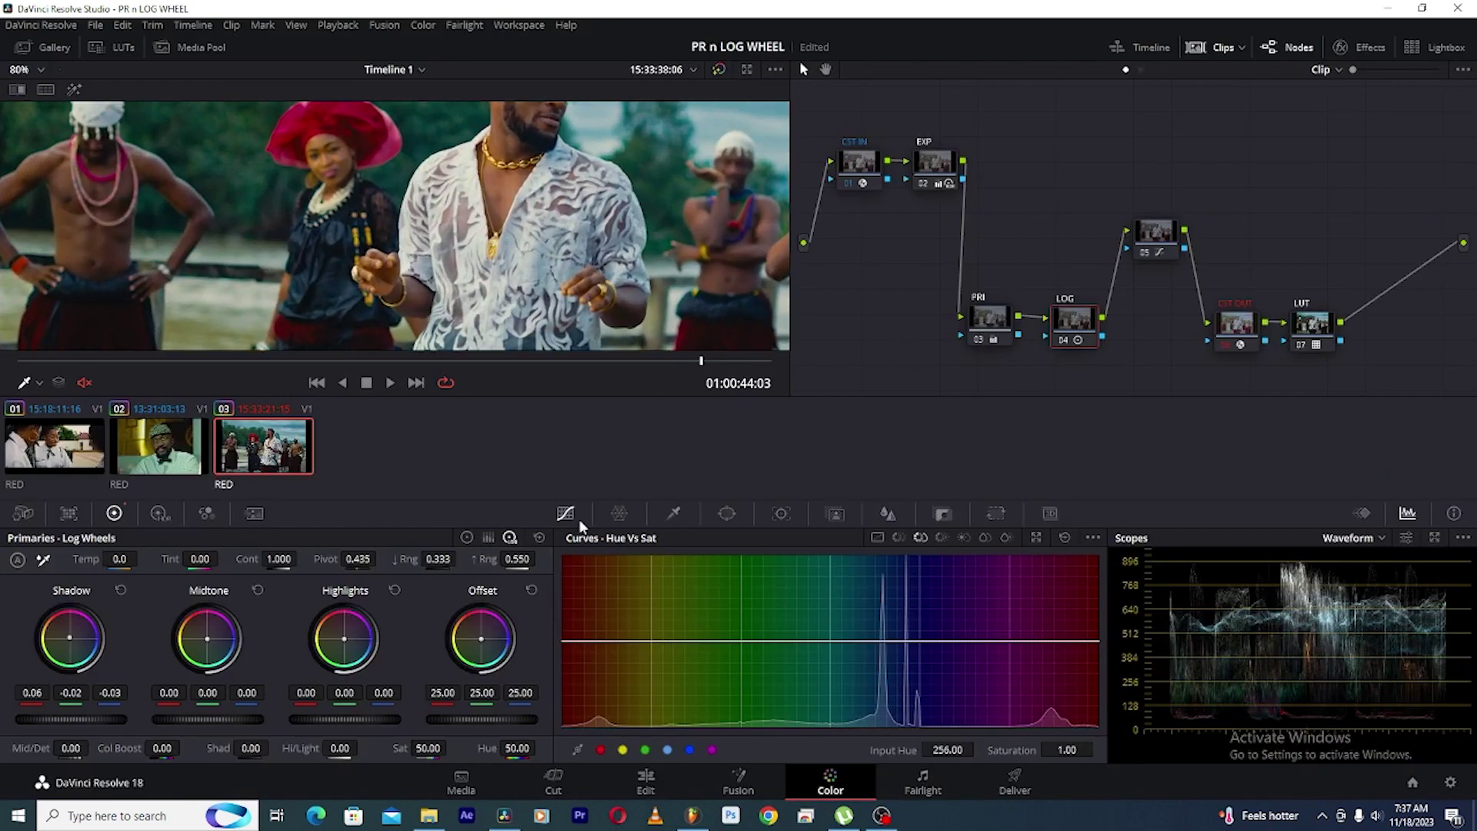
pyautogui.moveTo(320, 276); pyautogui.dragTo(338, 246)
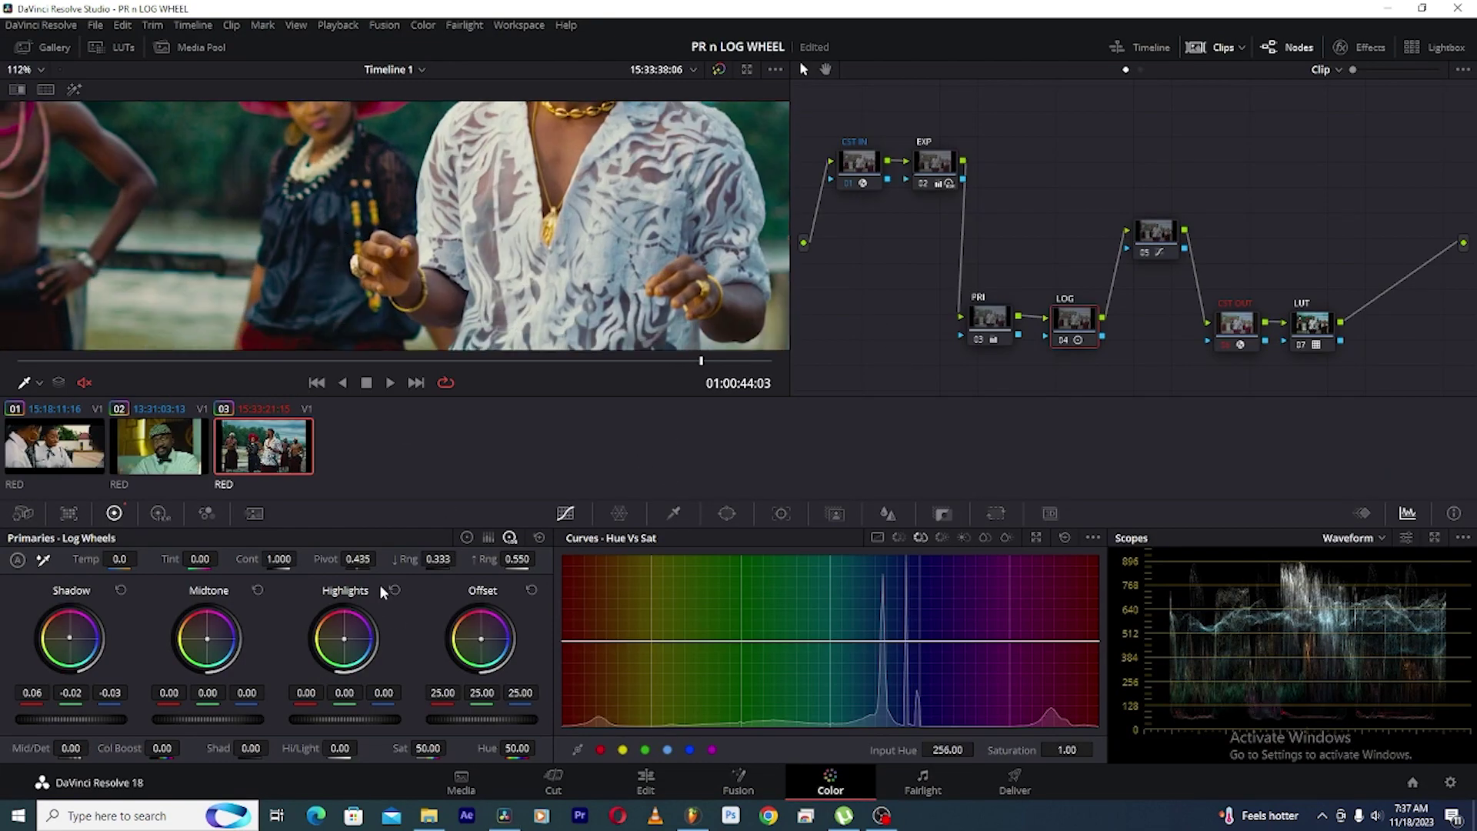
pyautogui.hotkey('shift', 'z')
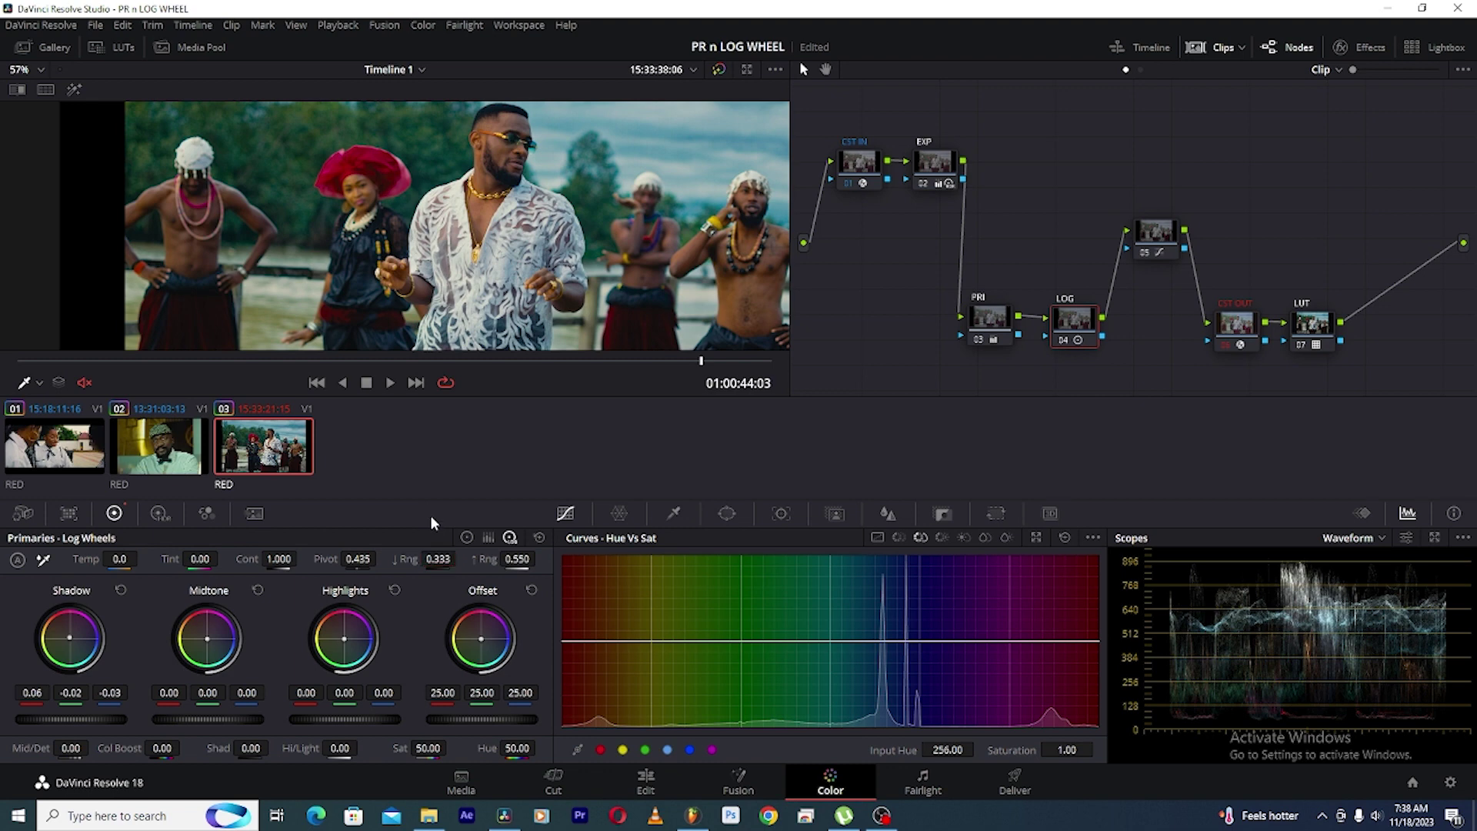
pyautogui.moveTo(443, 558); pyautogui.dragTo(460, 557)
pyautogui.moveTo(461, 559); pyautogui.dragTo(461, 559)
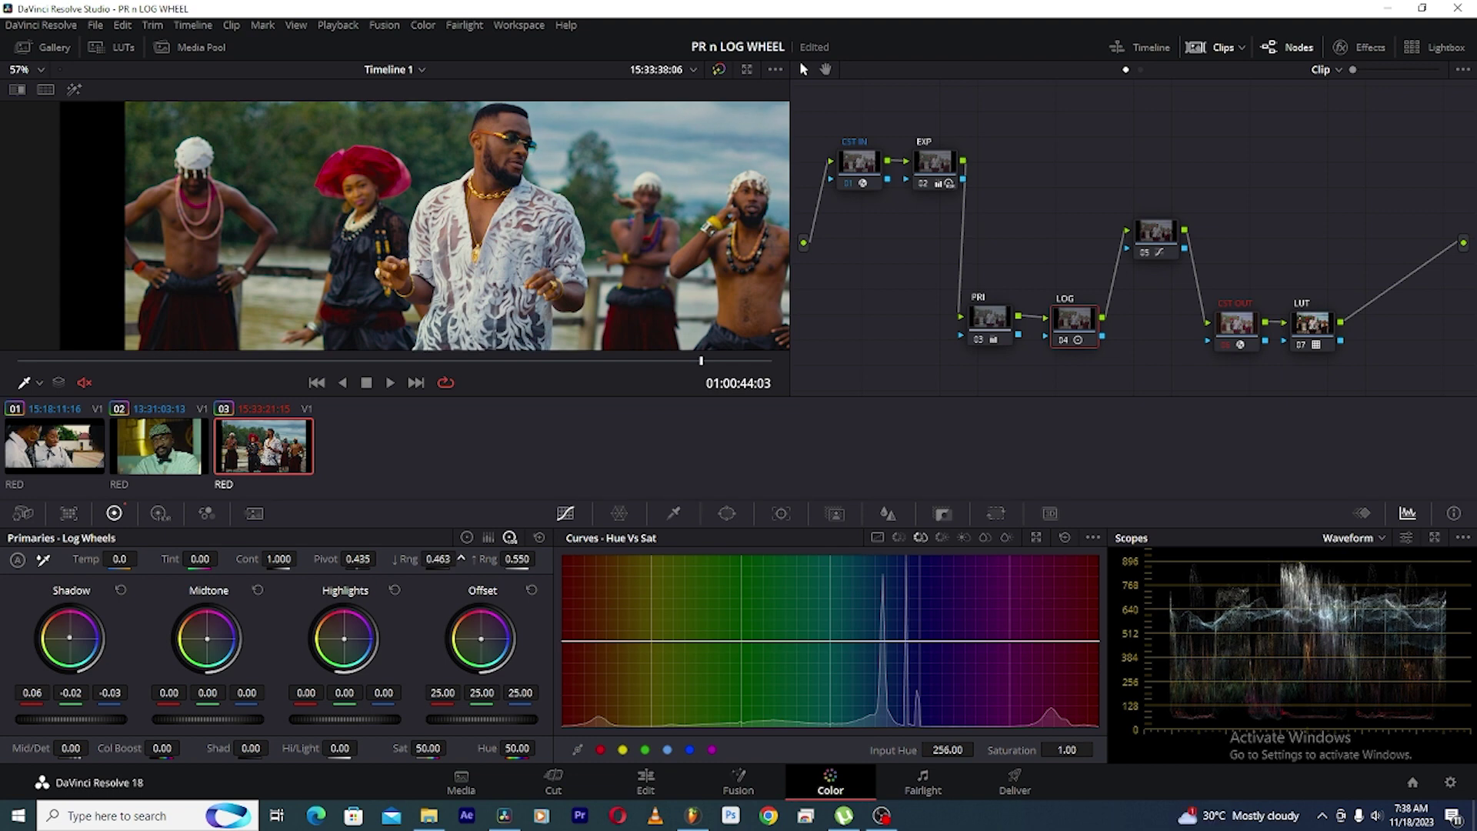
pyautogui.moveTo(460, 559); pyautogui.dragTo(461, 558)
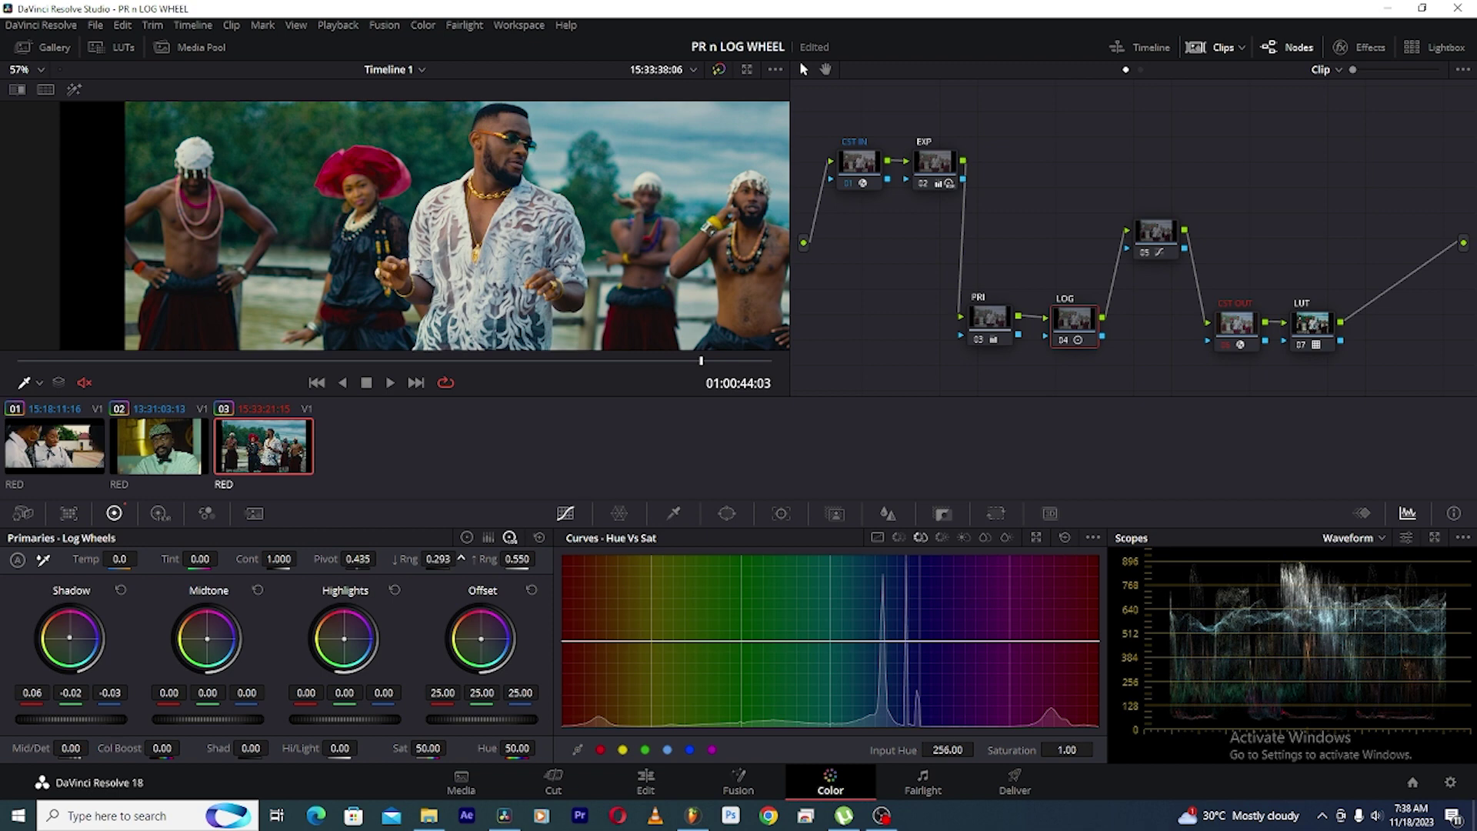
pyautogui.moveTo(438, 559); pyautogui.dragTo(447, 559)
pyautogui.moveTo(447, 558)
pyautogui.mouseDown()
pyautogui.moveTo(432, 559)
pyautogui.moveTo(448, 559)
pyautogui.mouseUp()
# Check the LOG node's effect by bypassing and restoring it, view the frame full screen and review 01:00:37:18
pyautogui.hotkey('shift', 'z')
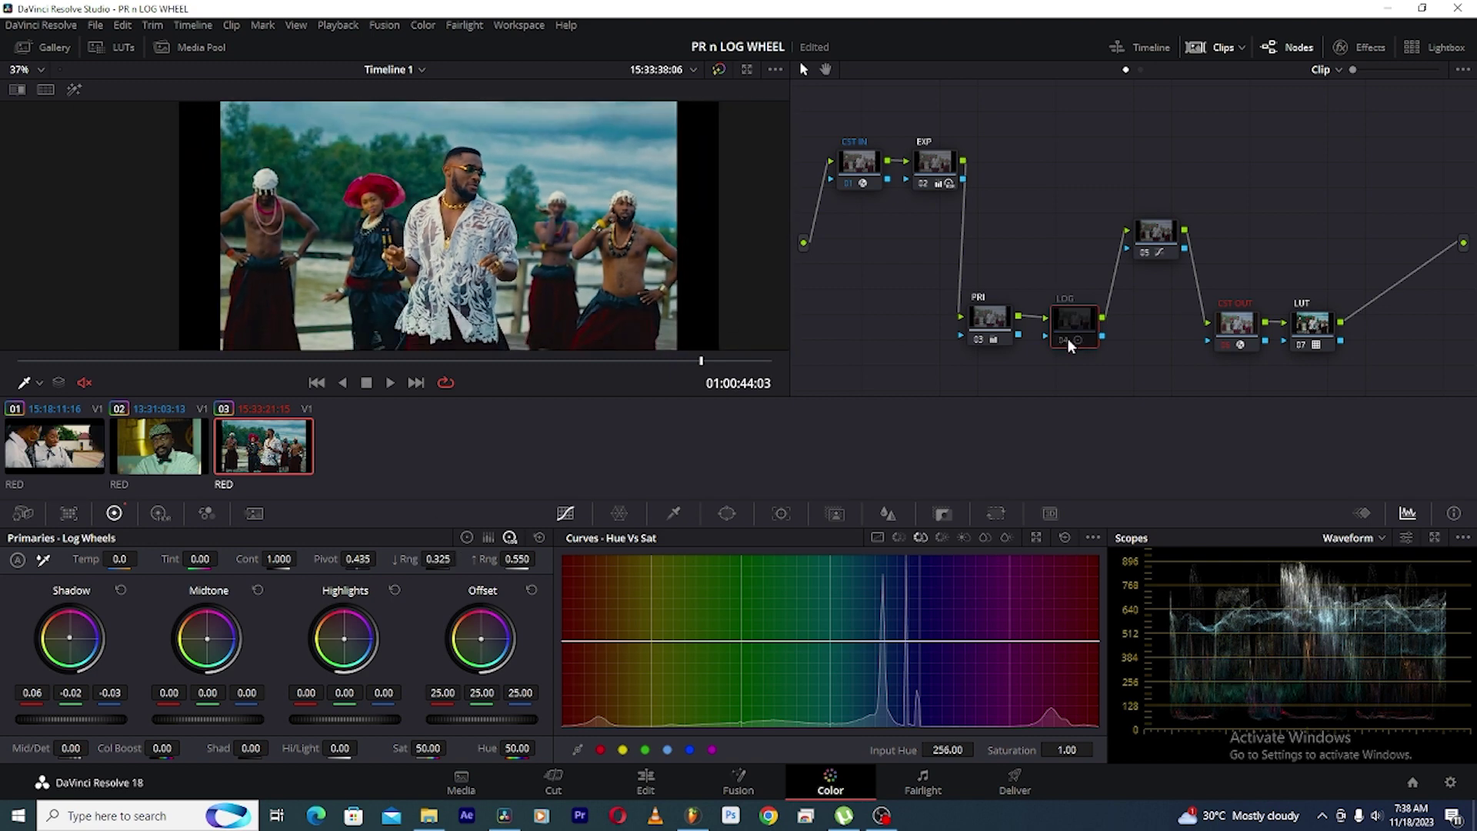
pyautogui.hotkey('ctrl', 'f')
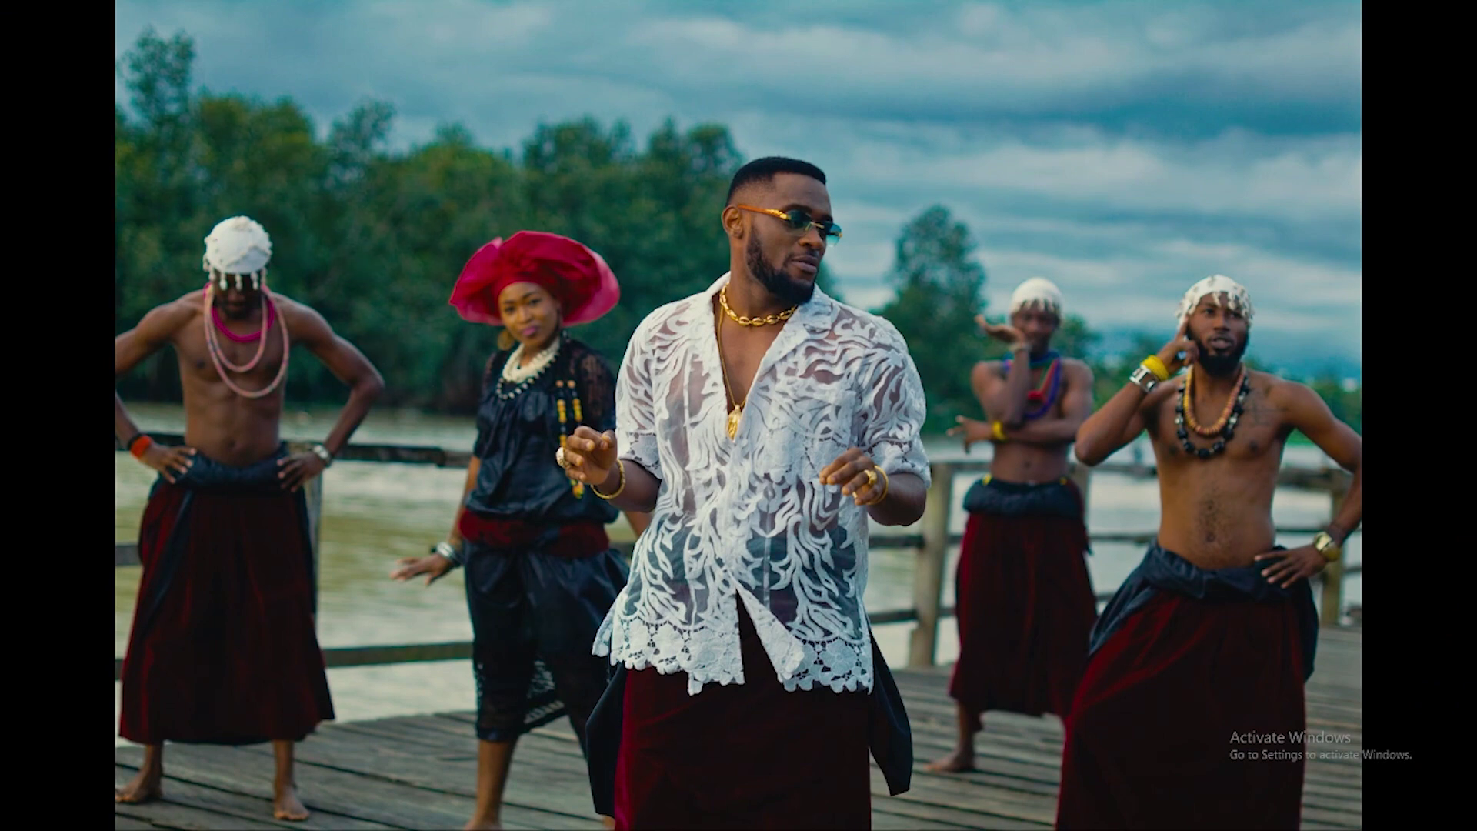
pyautogui.moveTo(864, 827)
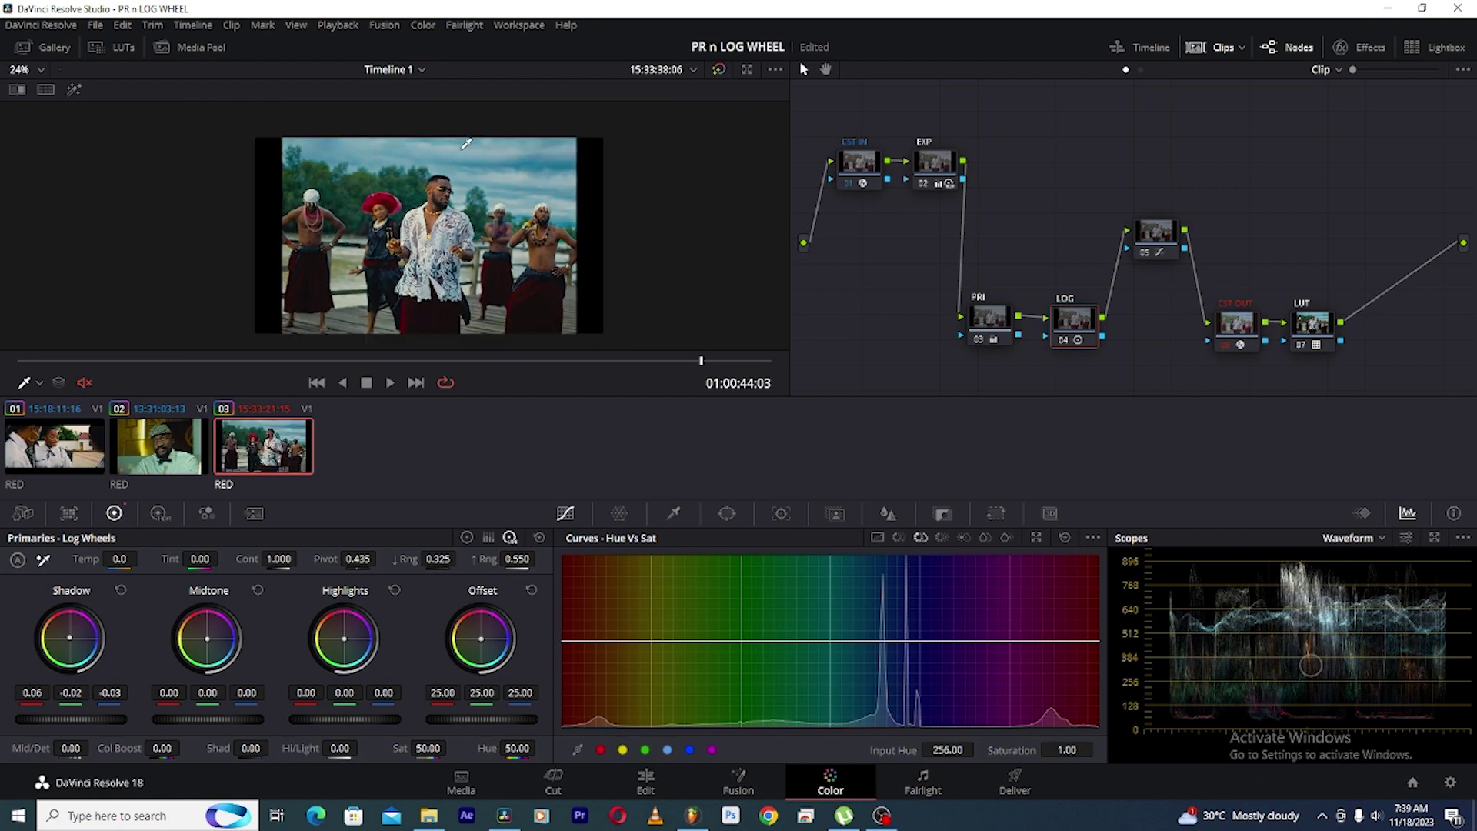
pyautogui.moveTo(214, 363); pyautogui.dragTo(439, 370)
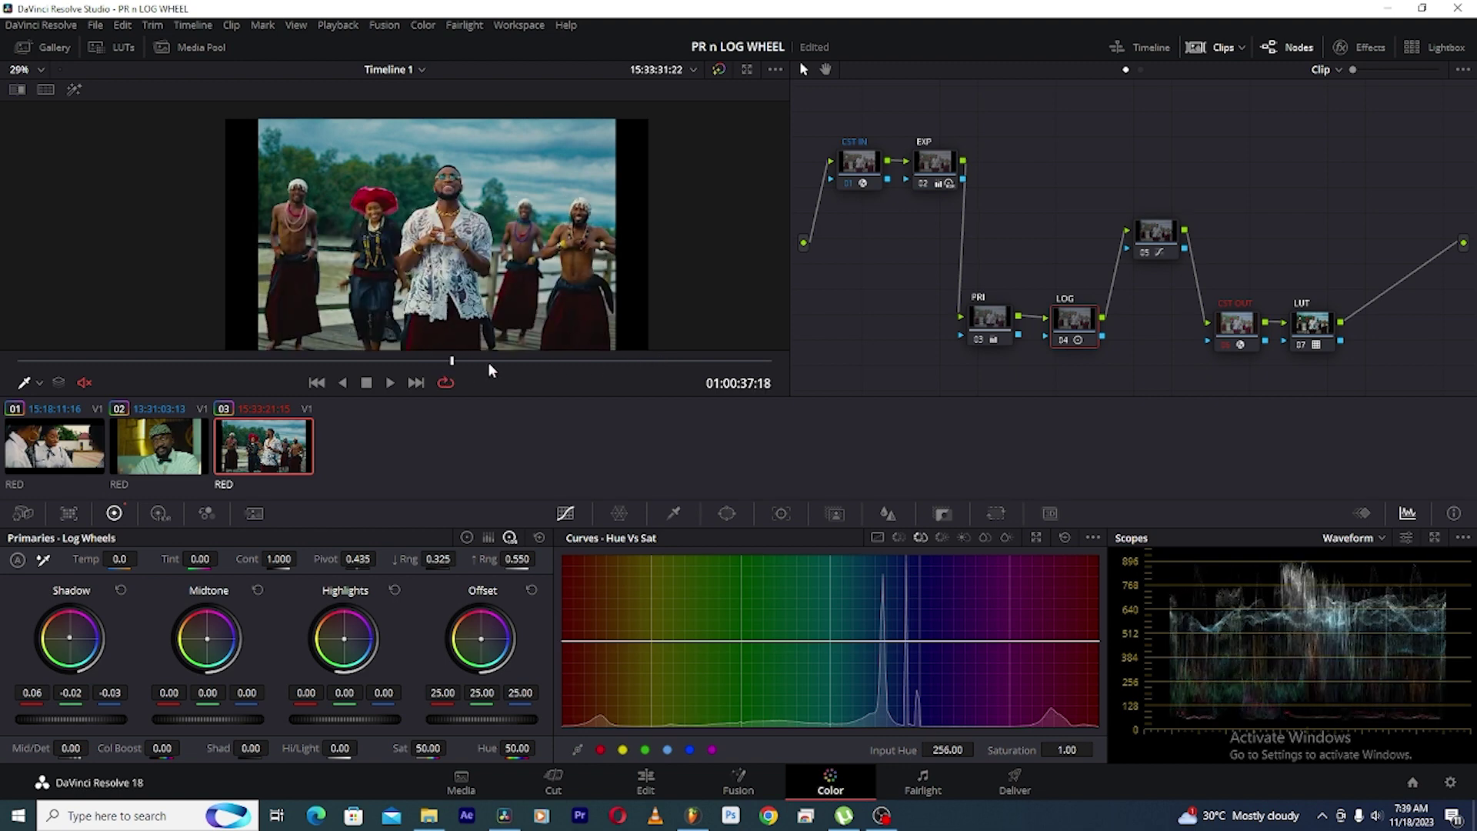
# Examine the graded frame at different magnifications and review the clip up to 01:00:40:19
pyautogui.scroll(3, 389, 231)
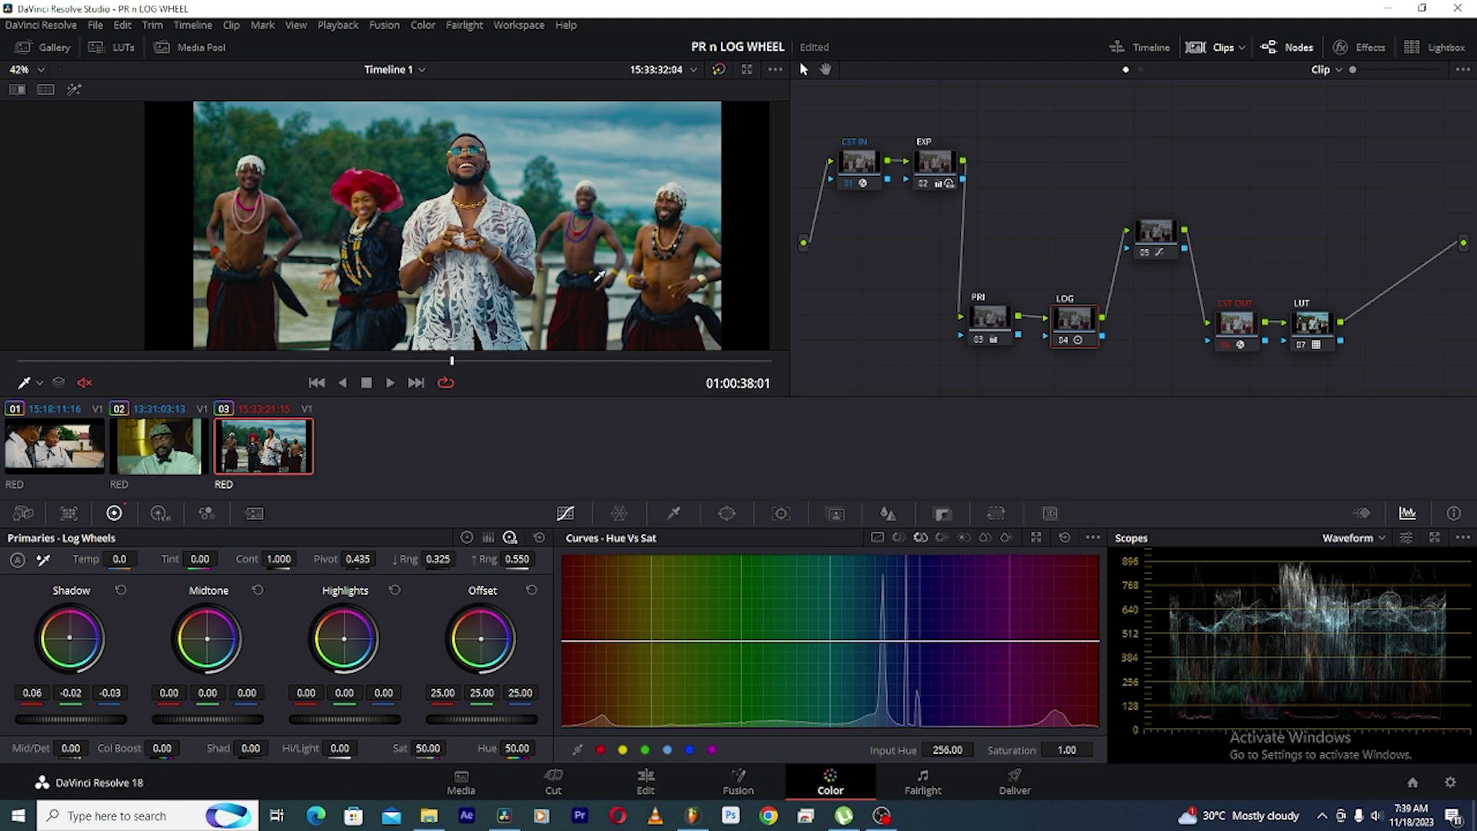
pyautogui.scroll(-1, 545, 279)
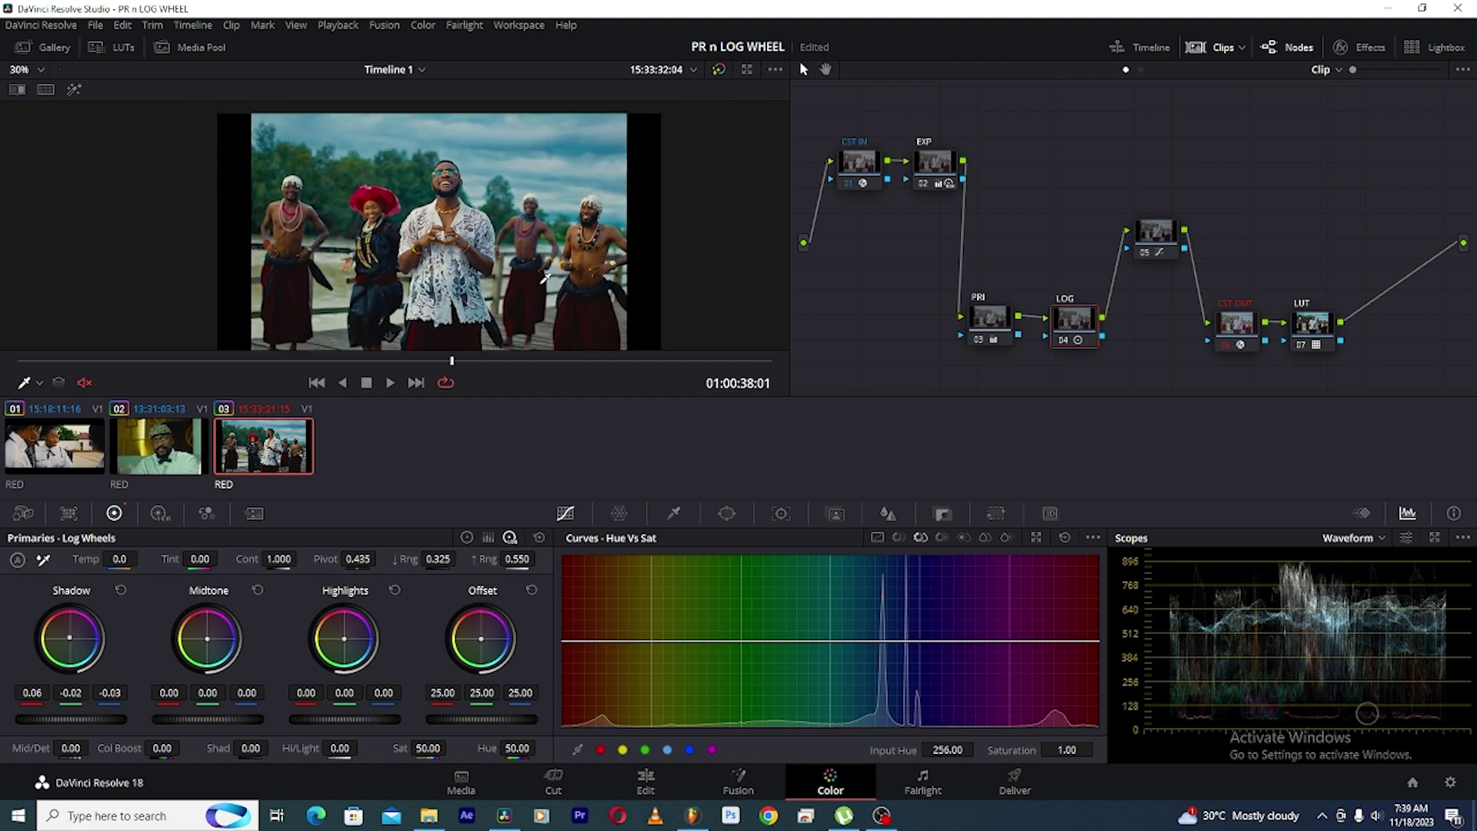
pyautogui.scroll(-1, 546, 279)
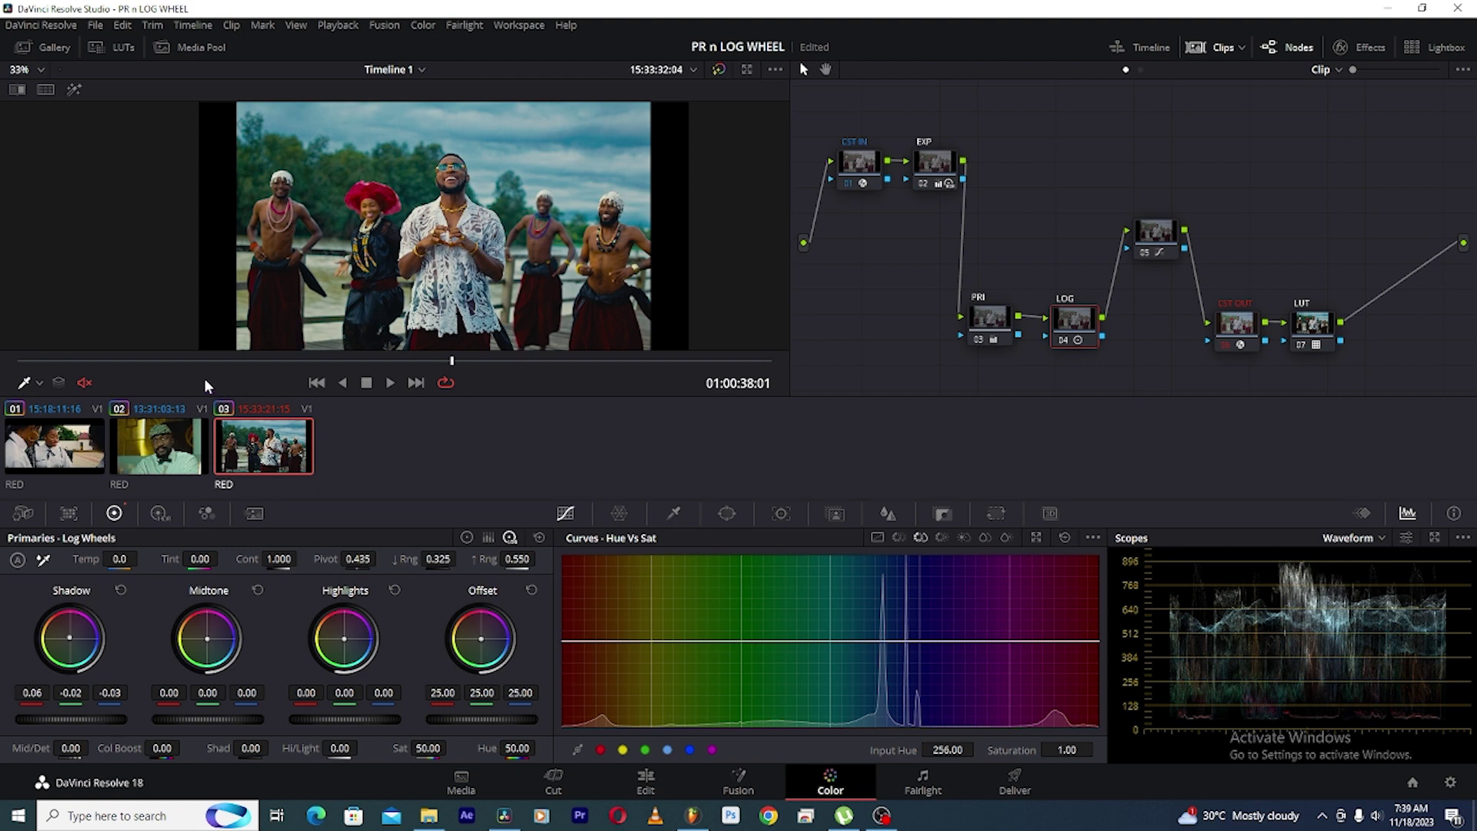
pyautogui.moveTo(191, 368); pyautogui.dragTo(521, 368)
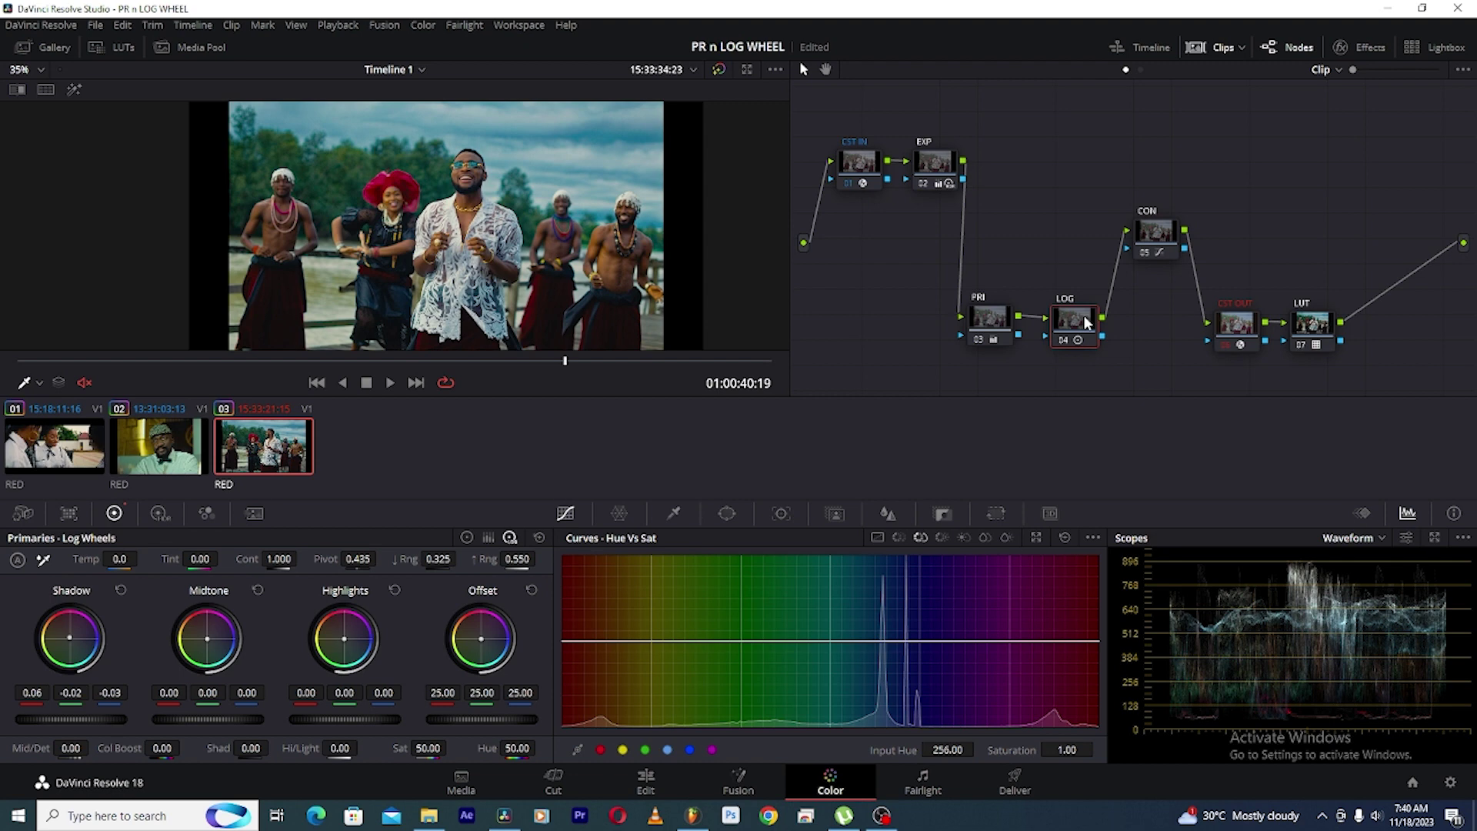
# Insert a serial node after LOG and rearrange the CON, PRI and LOG nodes to make room for it
pyautogui.hotkey('alt', 's')
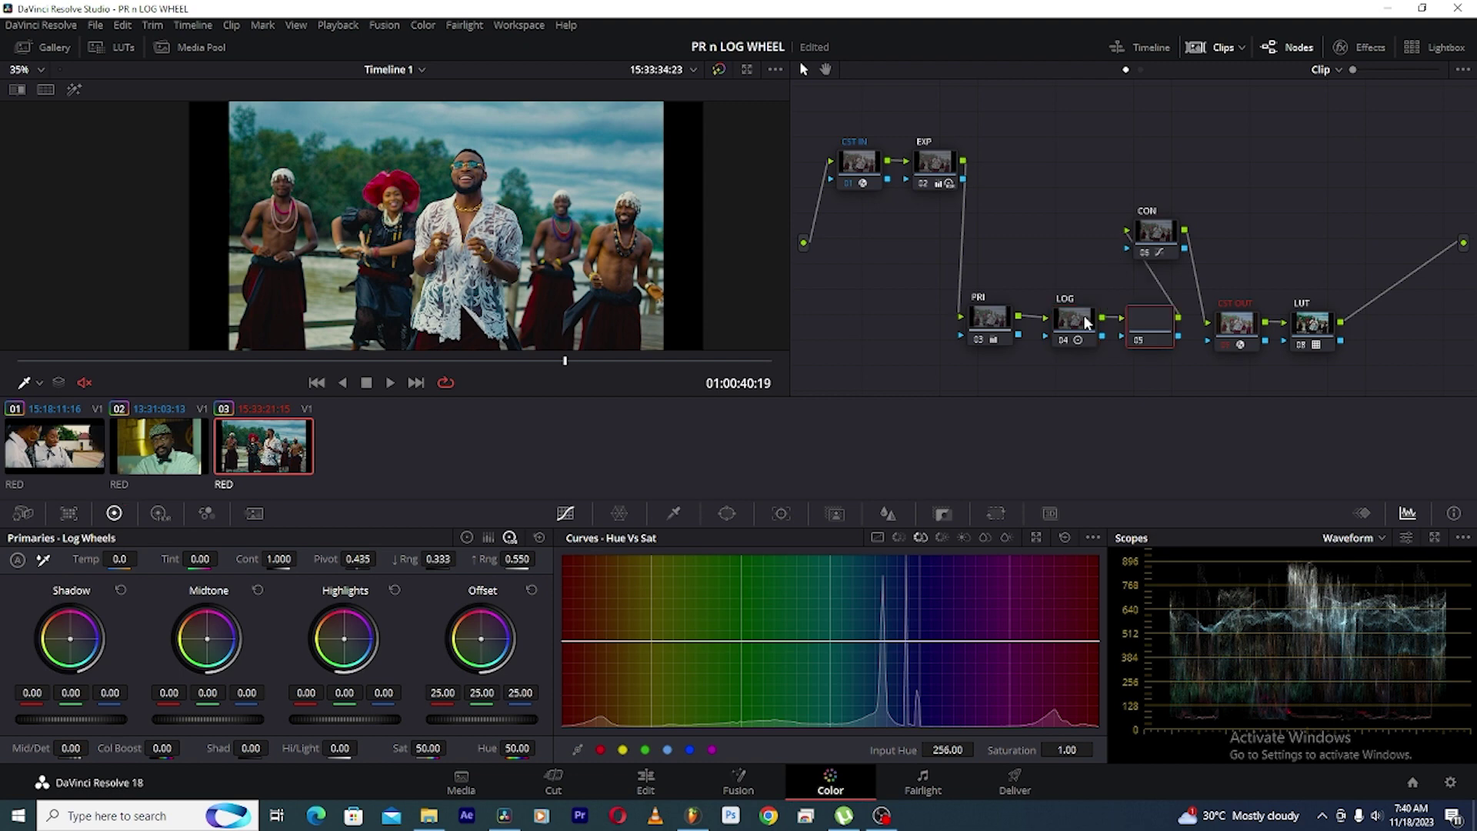
pyautogui.moveTo(1167, 232); pyautogui.dragTo(1207, 219)
pyautogui.click(1152, 326)
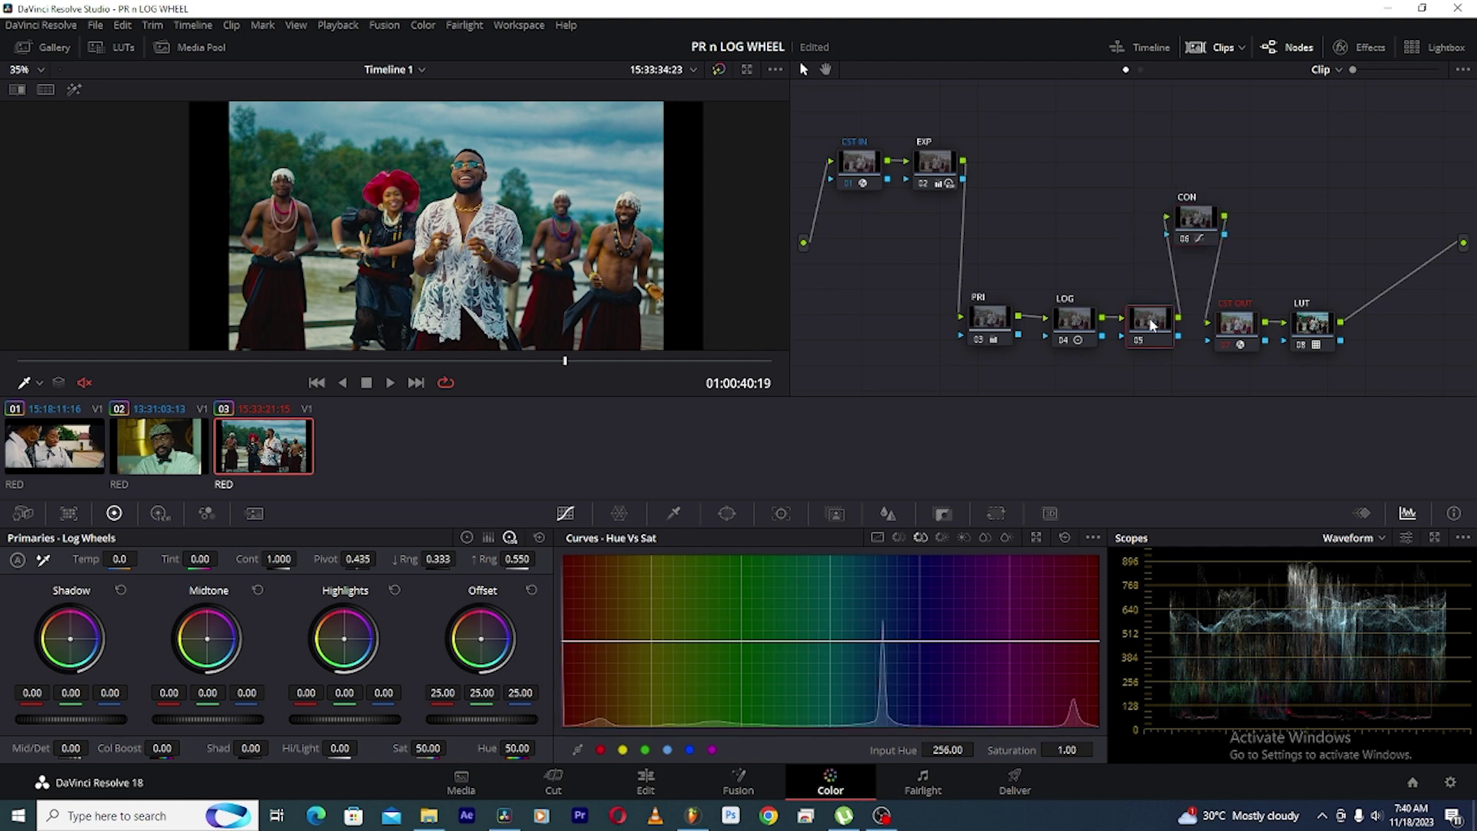
pyautogui.moveTo(1167, 375); pyautogui.dragTo(937, 306)
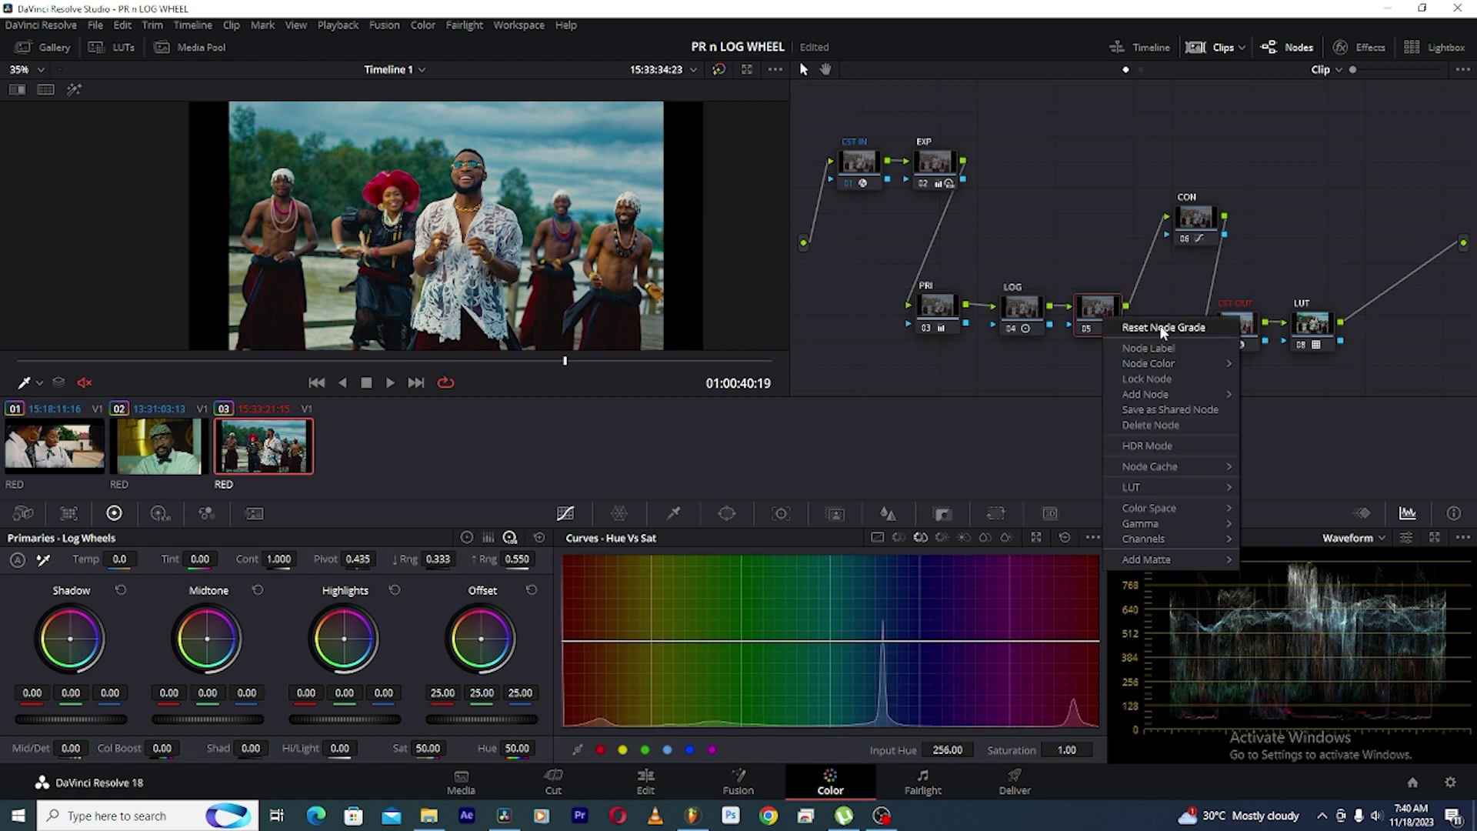
# Label the new node after LOG as SAT
pyautogui.rightClick(1105, 321)
pyautogui.click(1164, 348)
pyautogui.write('S')
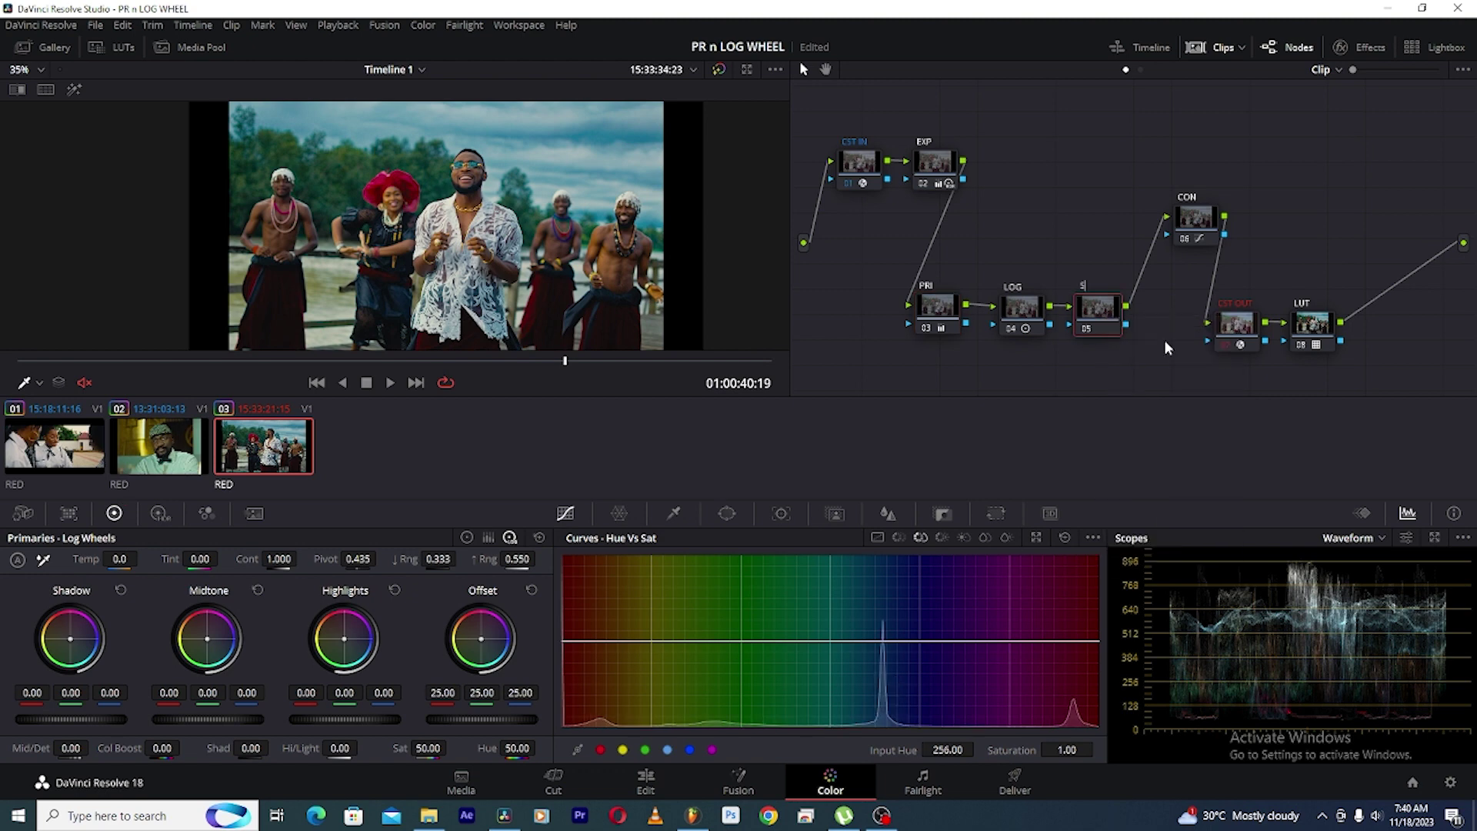
pyautogui.write('AT')
pyautogui.press('Return')
# On the SAT node's Hue Vs Sat curve, lower the cyan-blue range to saturation 0.86 at input hue 108.70, removing the extra cyan point
pyautogui.scroll(-2, 446, 231)
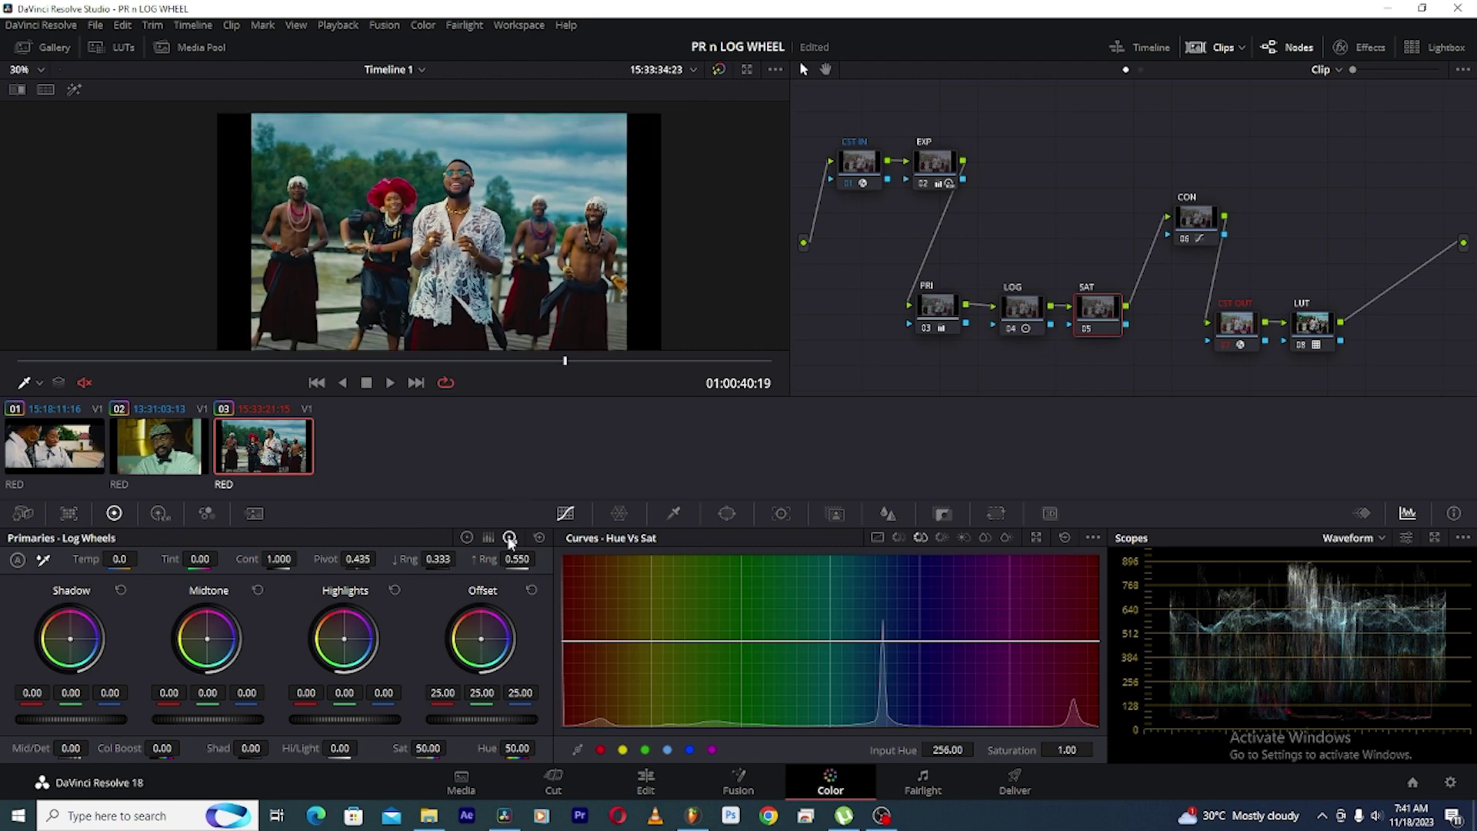
pyautogui.click(690, 748)
pyautogui.click(668, 750)
pyautogui.scroll(2, 564, 150)
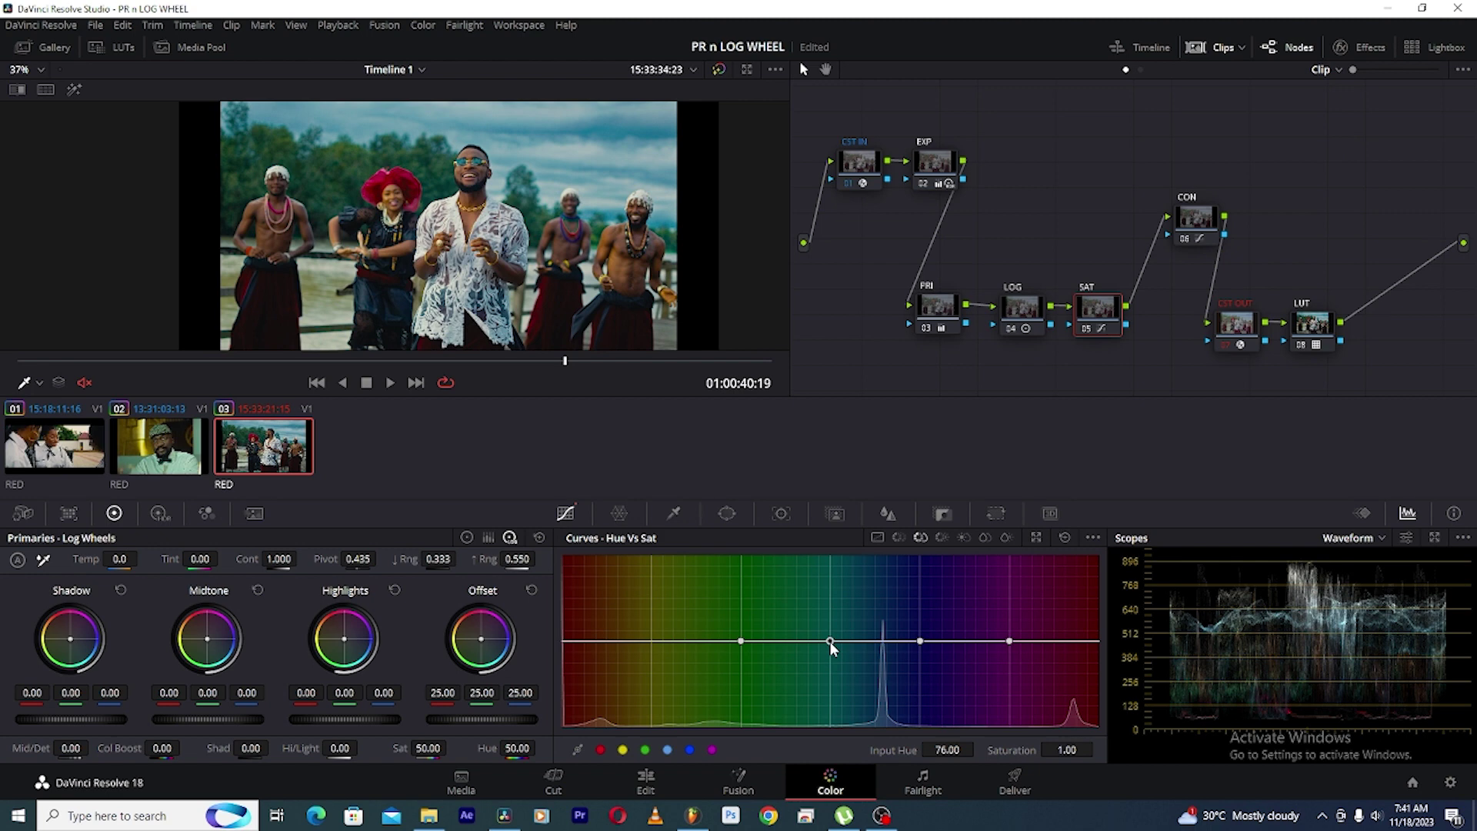
pyautogui.moveTo(920, 641); pyautogui.dragTo(883, 648)
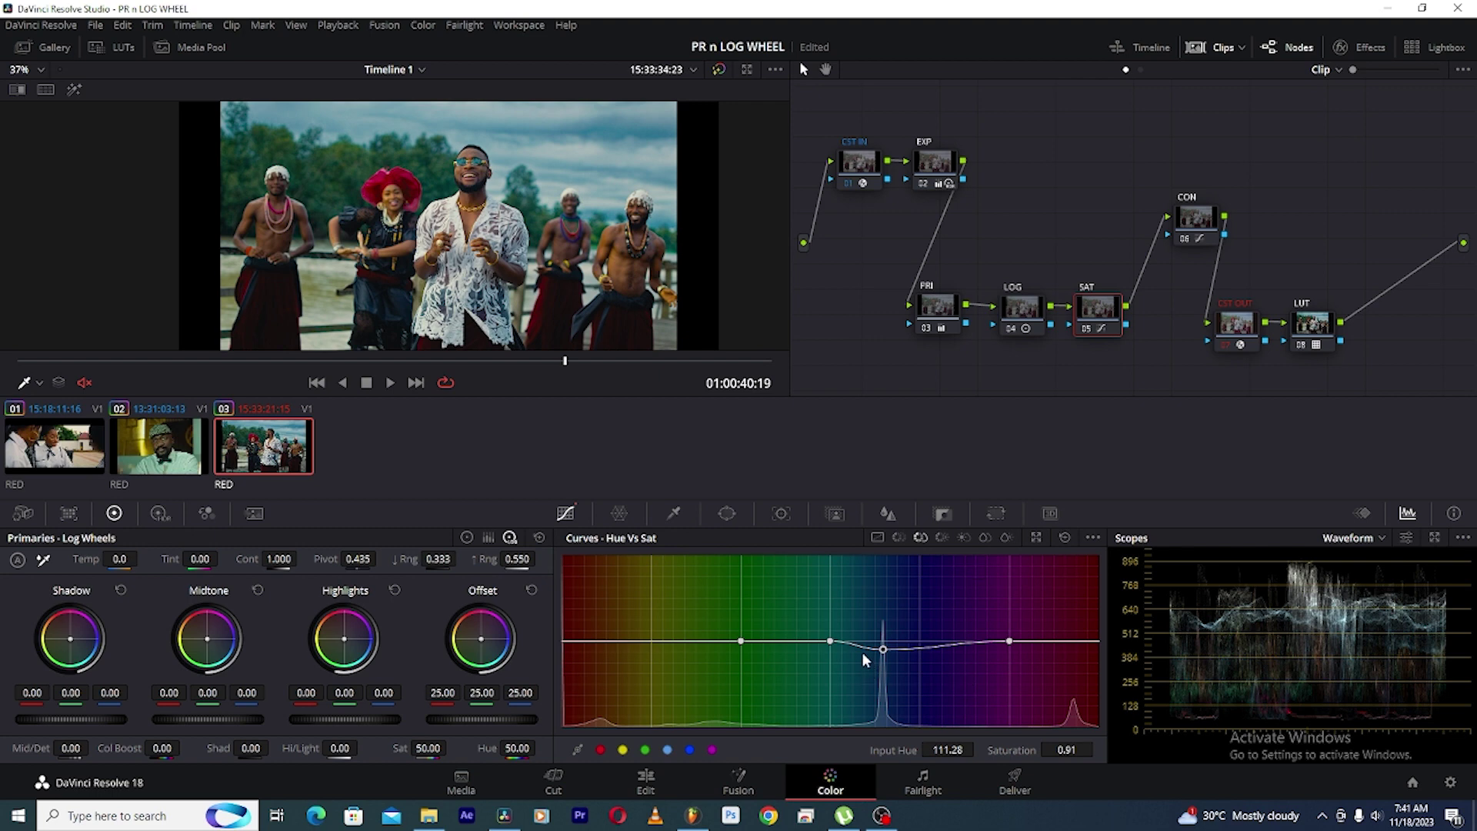
pyautogui.rightClick(832, 641)
pyautogui.moveTo(883, 650)
pyautogui.mouseDown()
pyautogui.moveTo(874, 700)
pyautogui.moveTo(883, 654)
pyautogui.mouseUp()
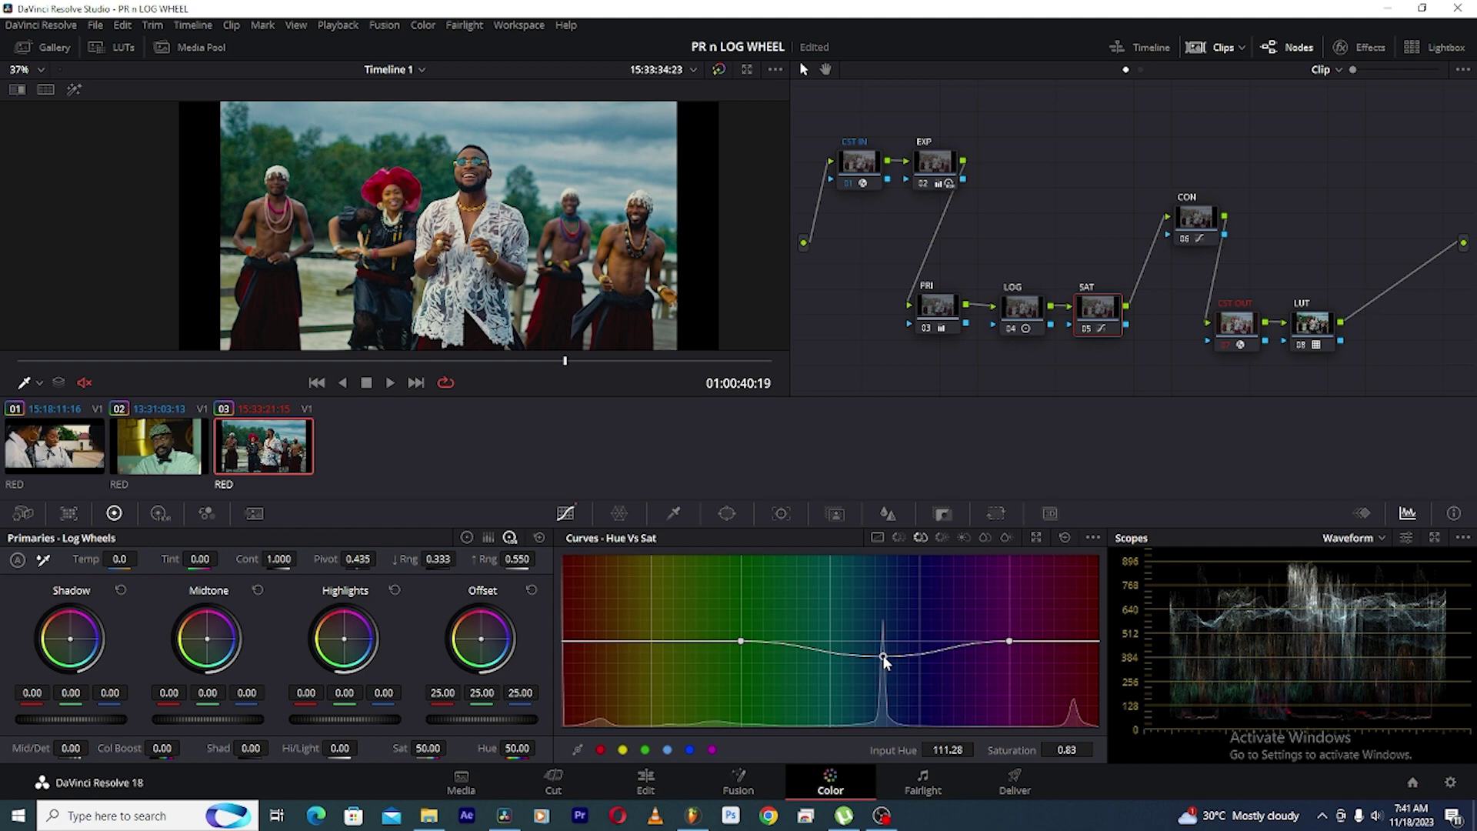
pyautogui.moveTo(884, 658); pyautogui.dragTo(880, 655)
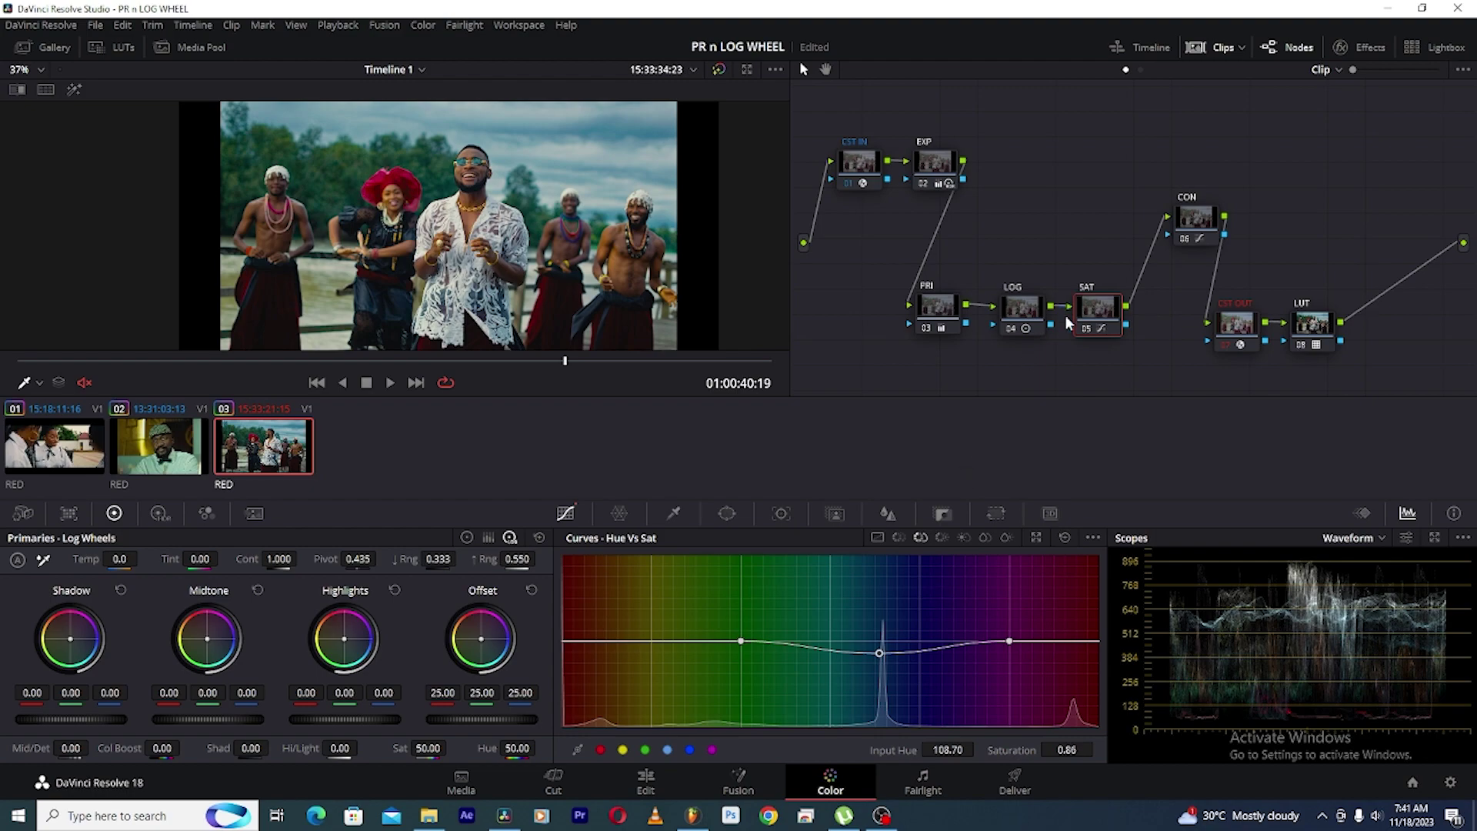
# Compare the frame with and without the SAT node's desaturation in full screen
pyautogui.click(1087, 330)
pyautogui.hotkey('ctrl', 'f')
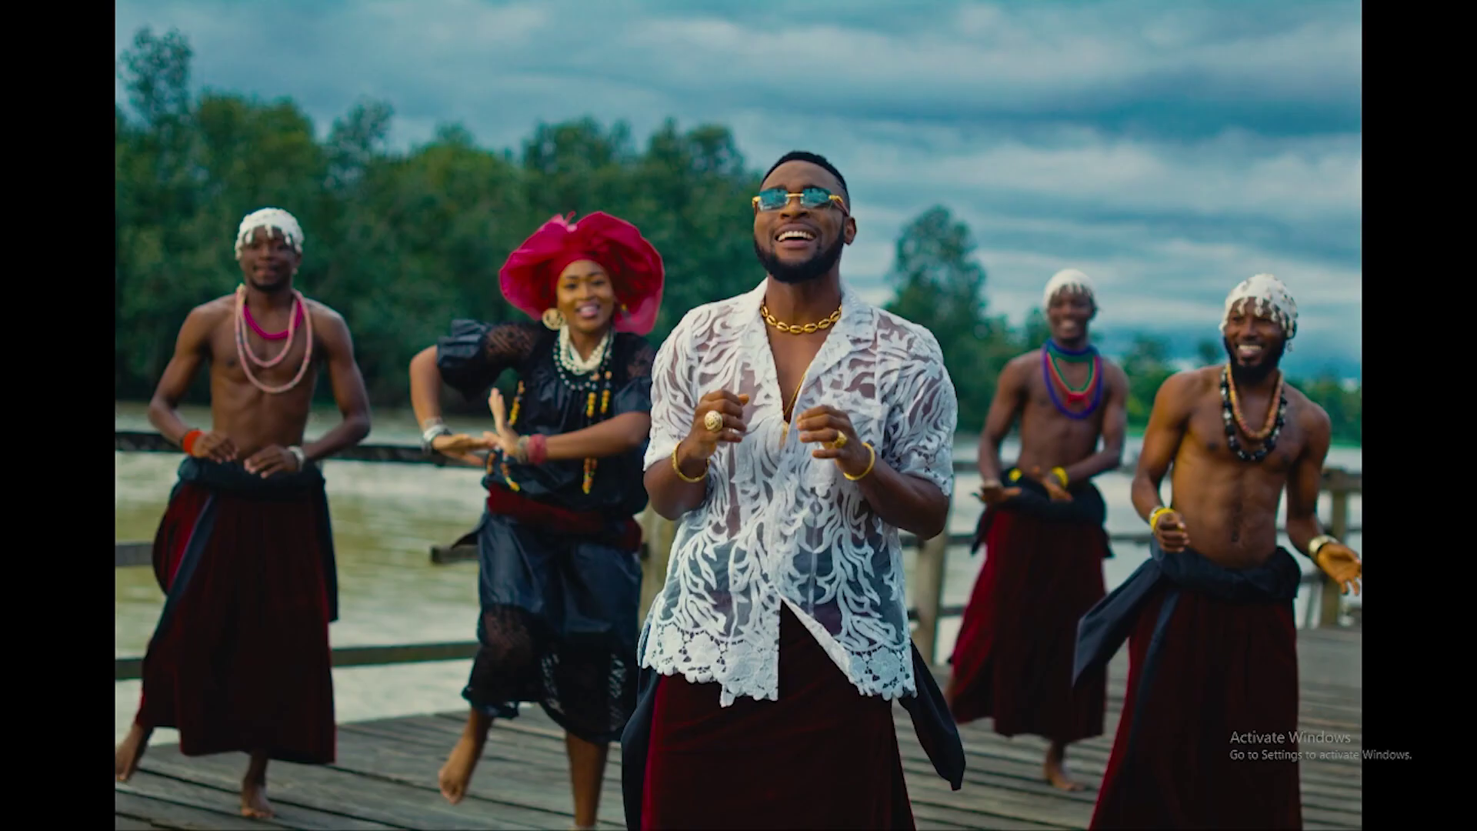
pyautogui.moveTo(739, 259)
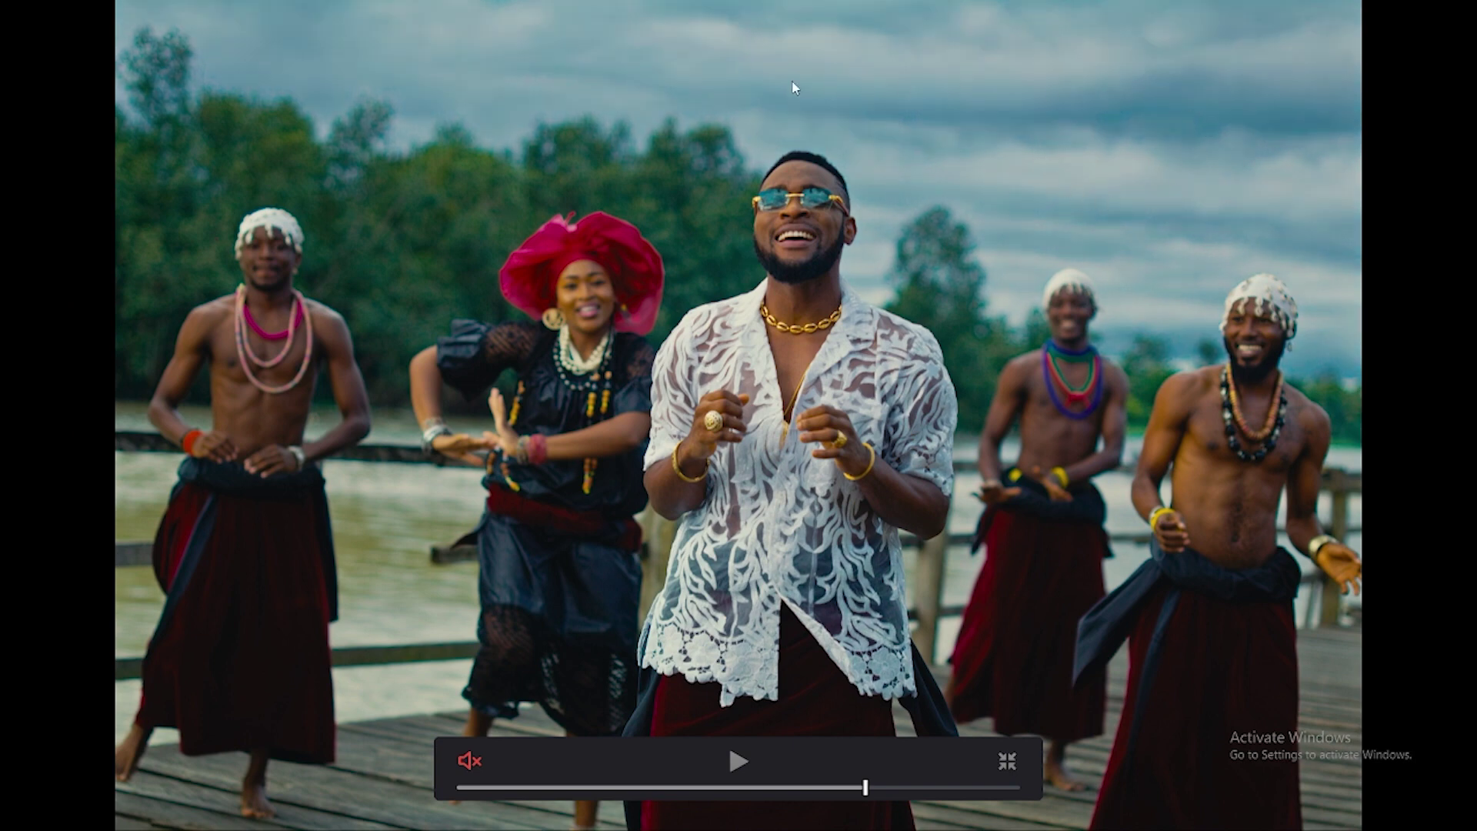
pyautogui.press('Escape')
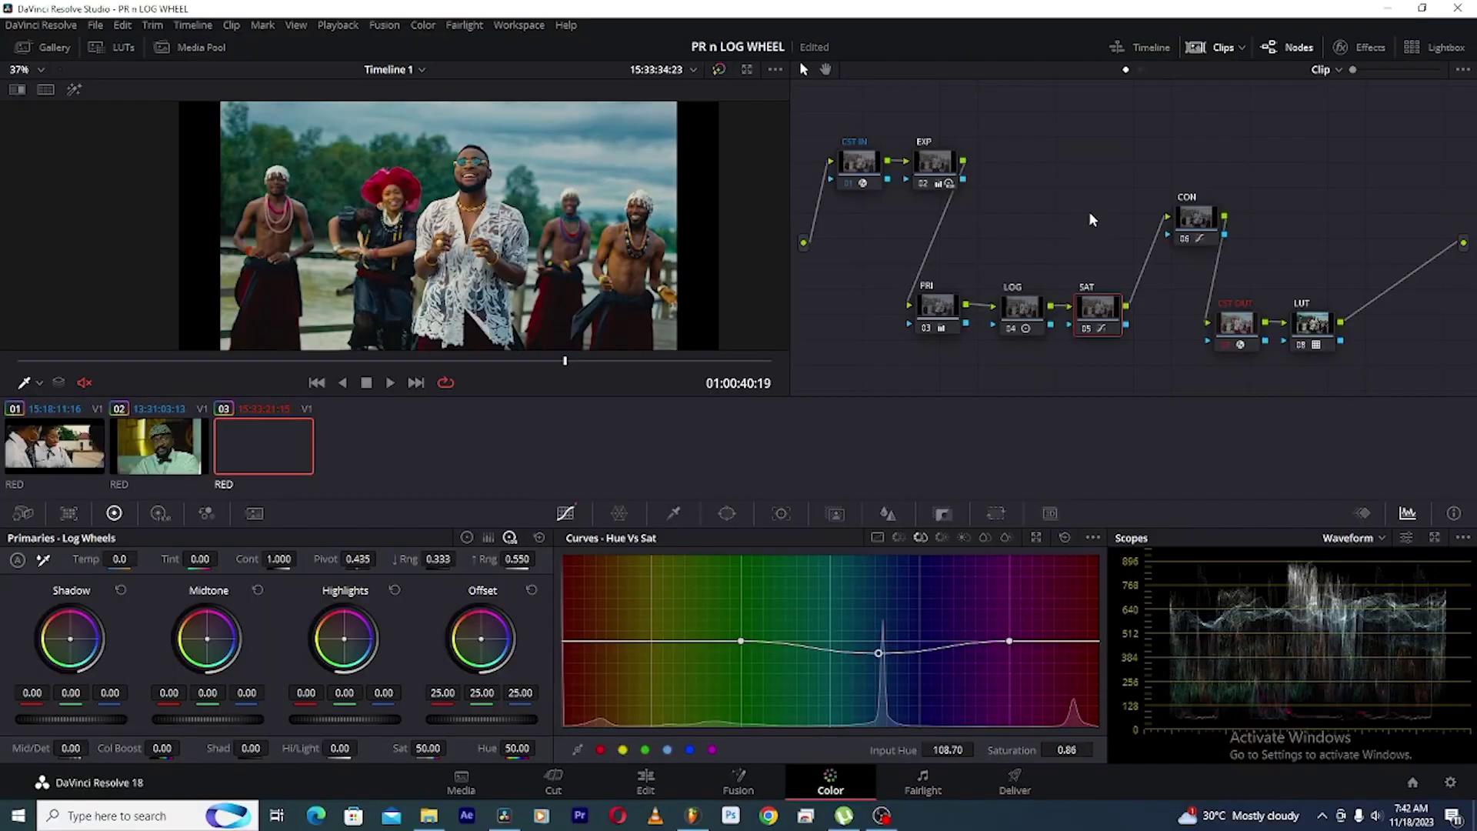
# Lower the skin-tone range on the Hue Vs Sat curve to saturation 0.89 at input hue 279.69, bringing the red end point down too
pyautogui.scroll(3, 562, 118)
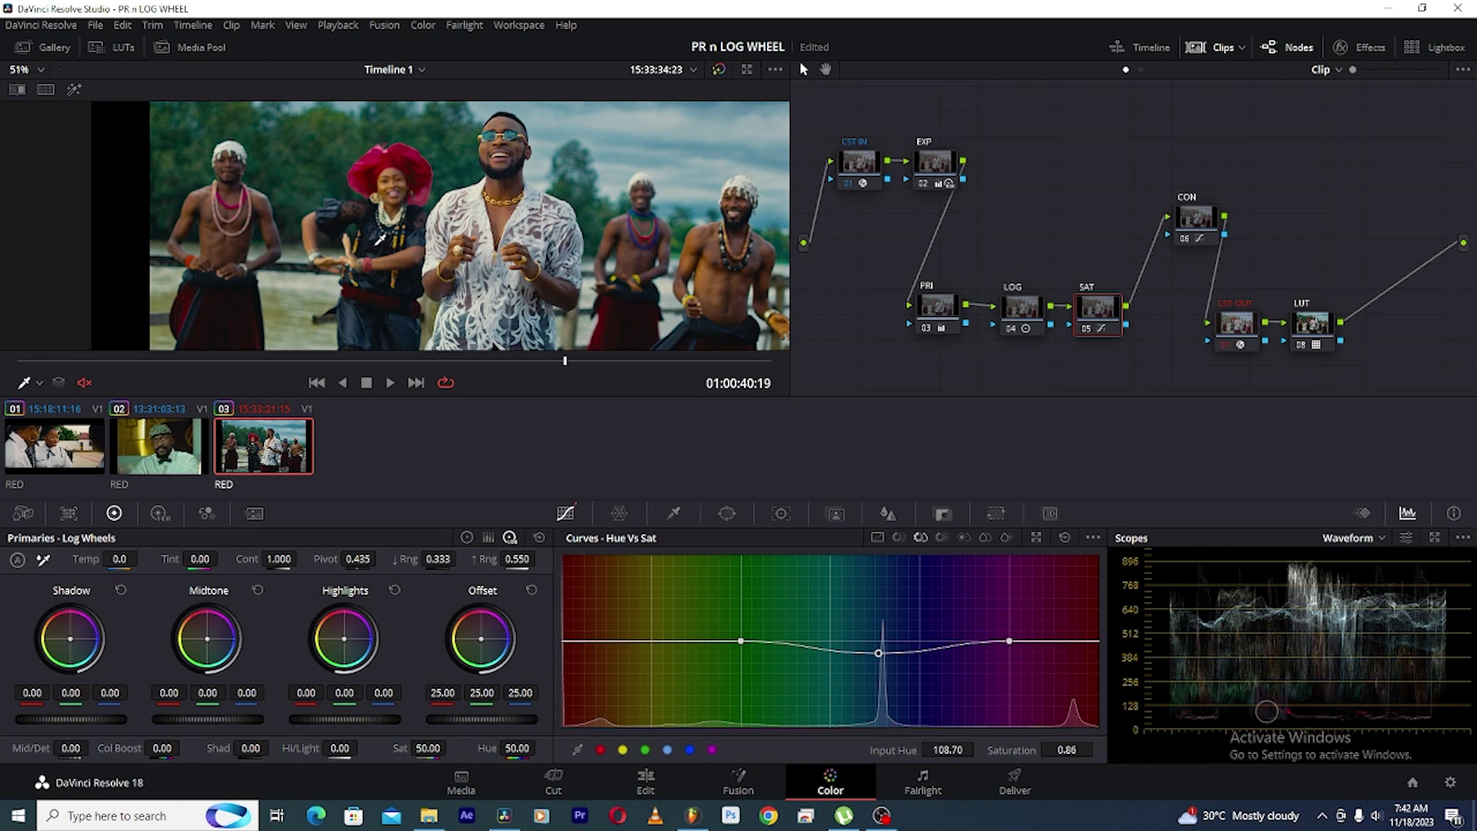
pyautogui.click(650, 641)
pyautogui.moveTo(650, 642); pyautogui.dragTo(597, 645)
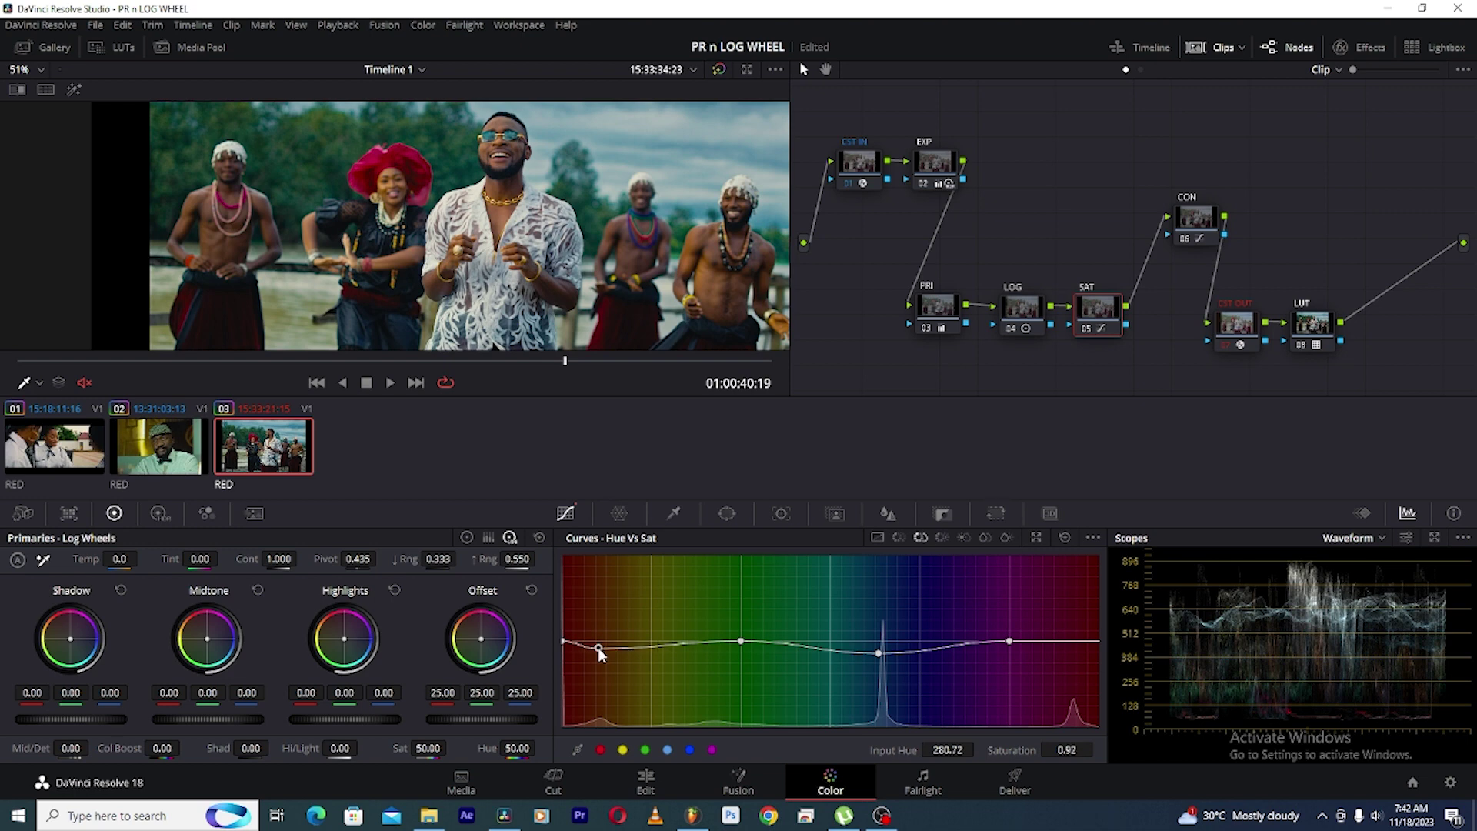
pyautogui.moveTo(562, 641); pyautogui.dragTo(597, 651)
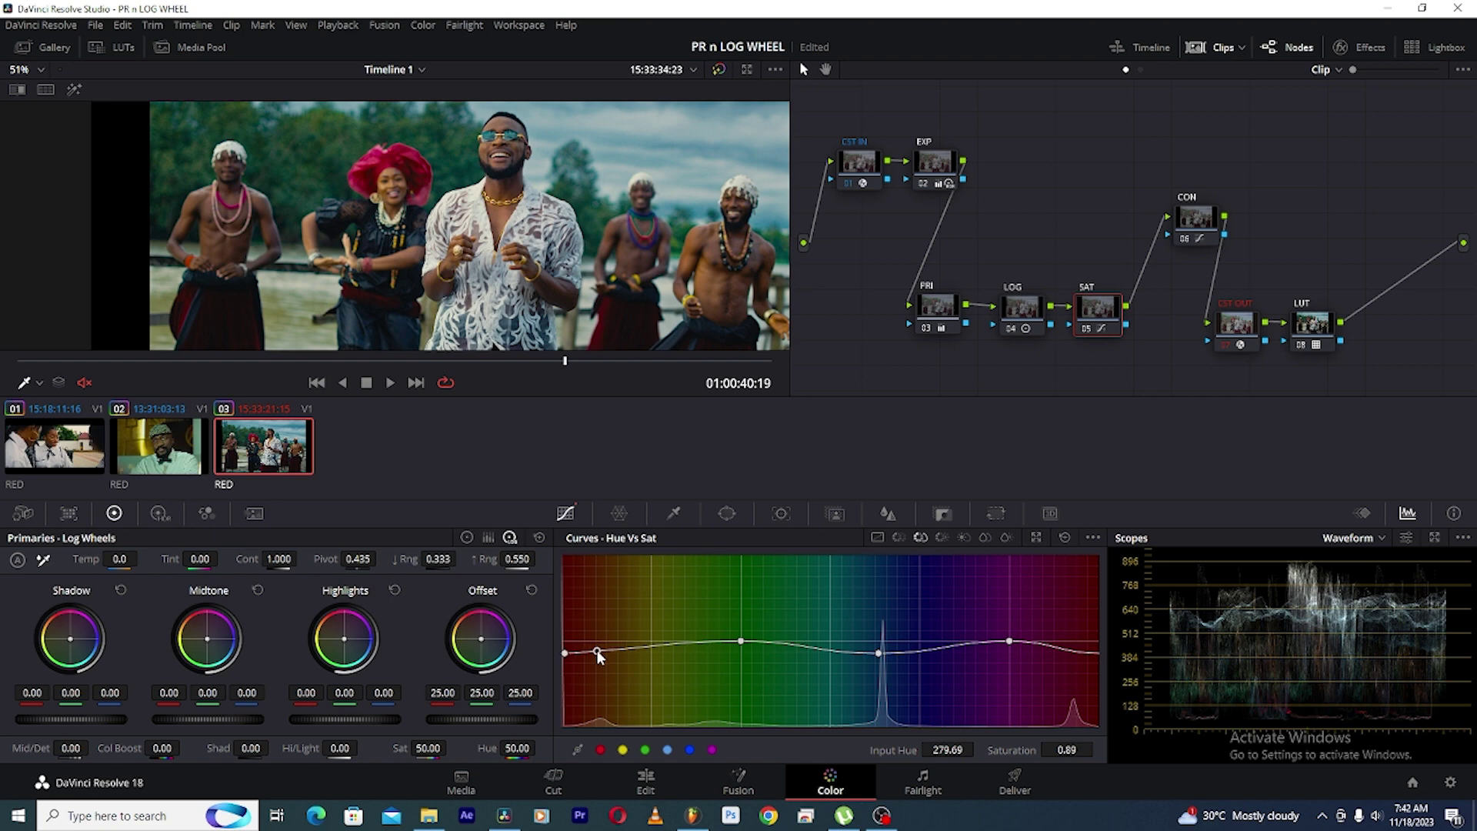
# View the frame in full screen and examine the sky and skin tones at several magnifications
pyautogui.scroll(-4, 654, 275)
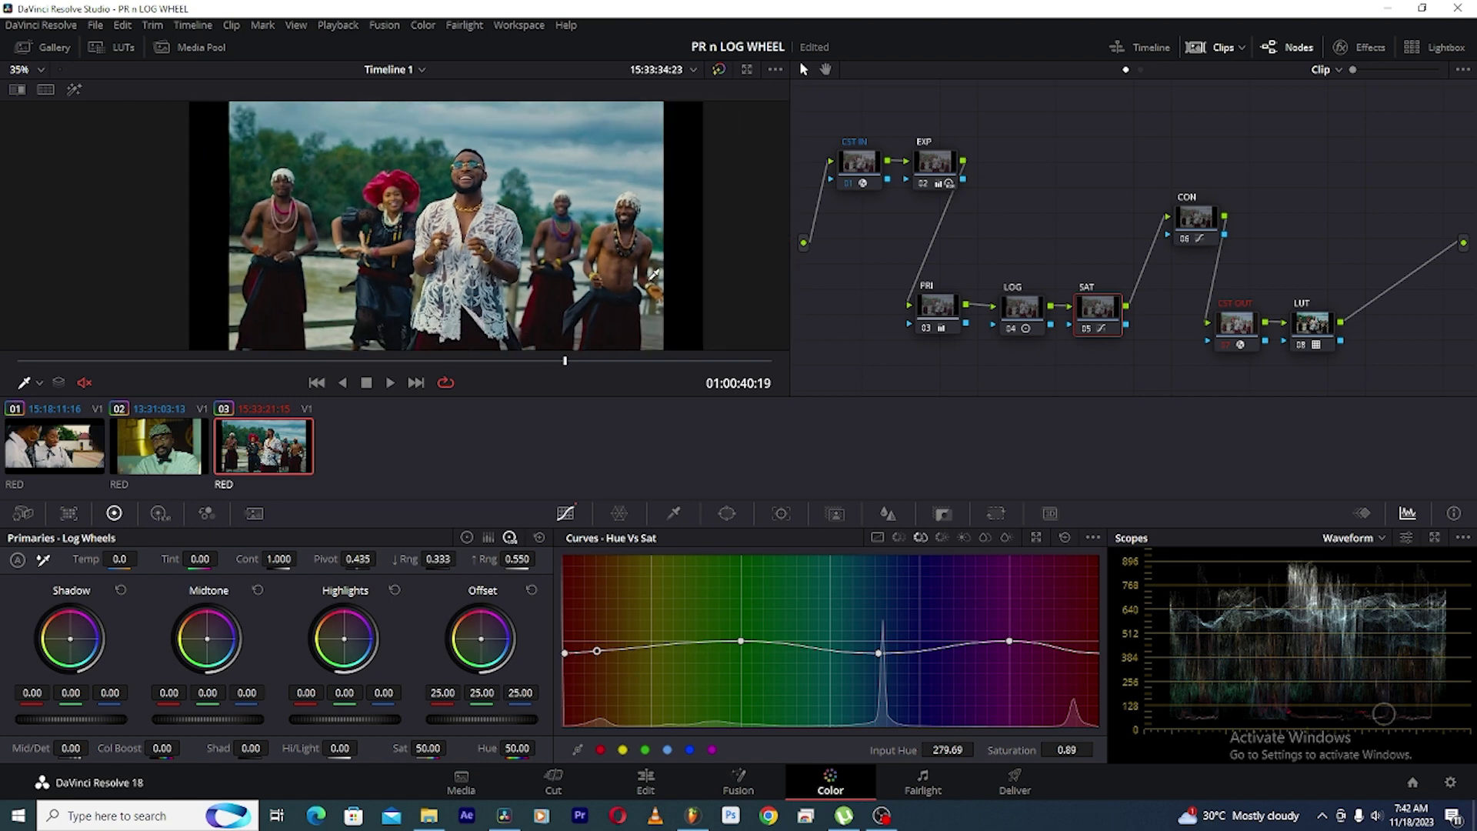
pyautogui.hotkey('ctrl', 'f')
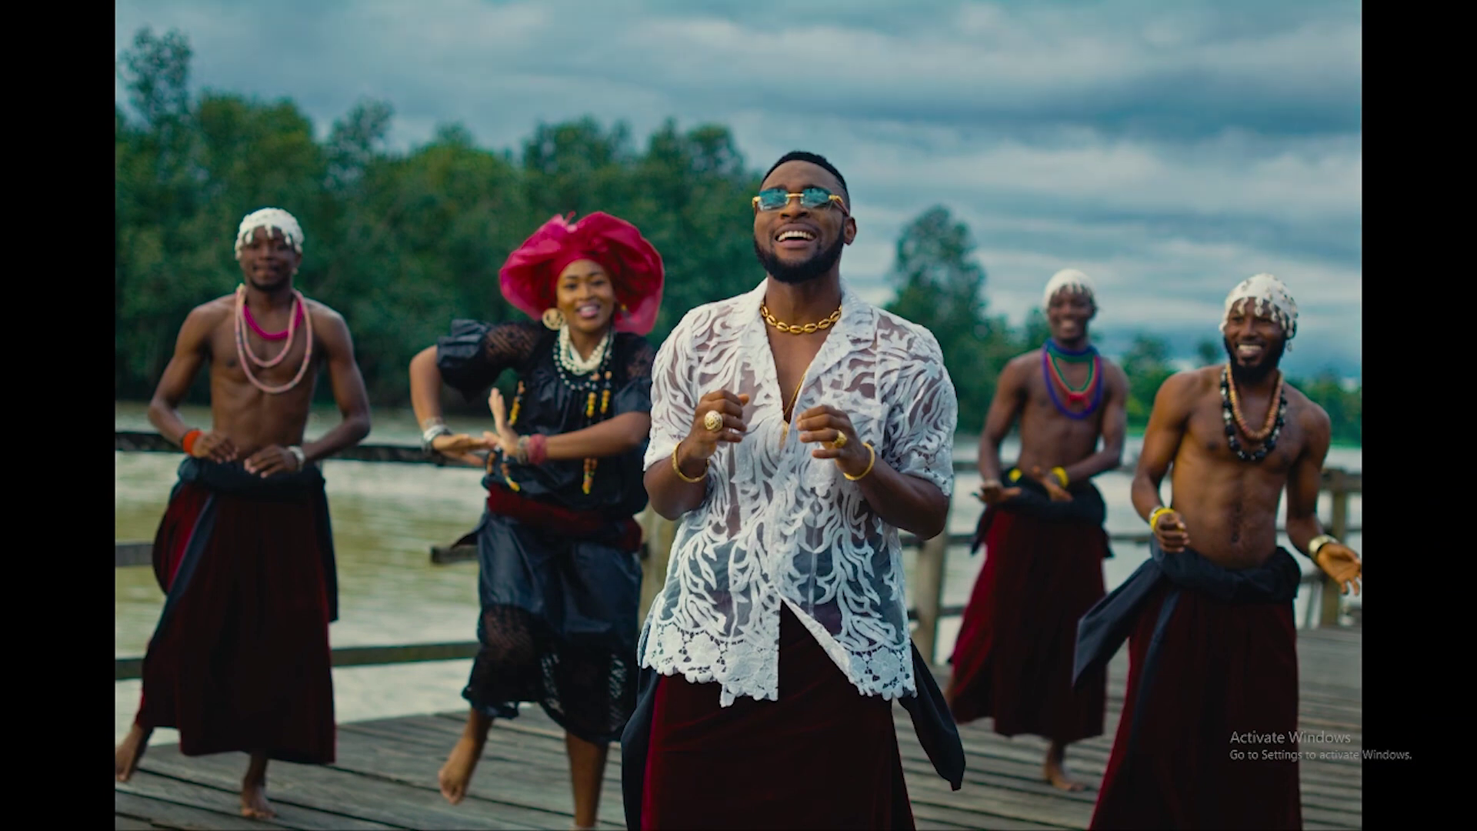
pyautogui.moveTo(525, 197)
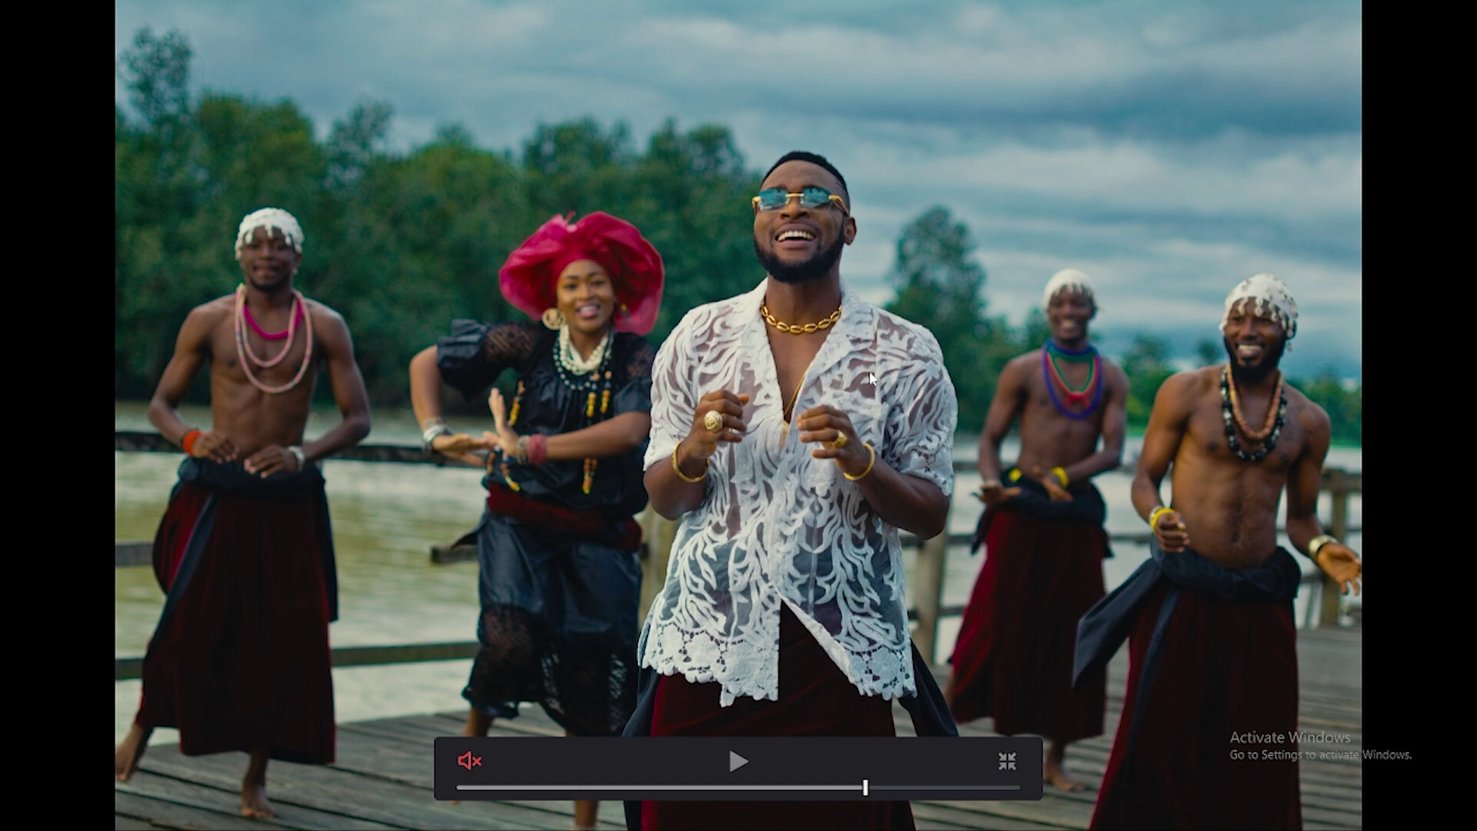
pyautogui.press('Escape')
pyautogui.scroll(1, 490, 217)
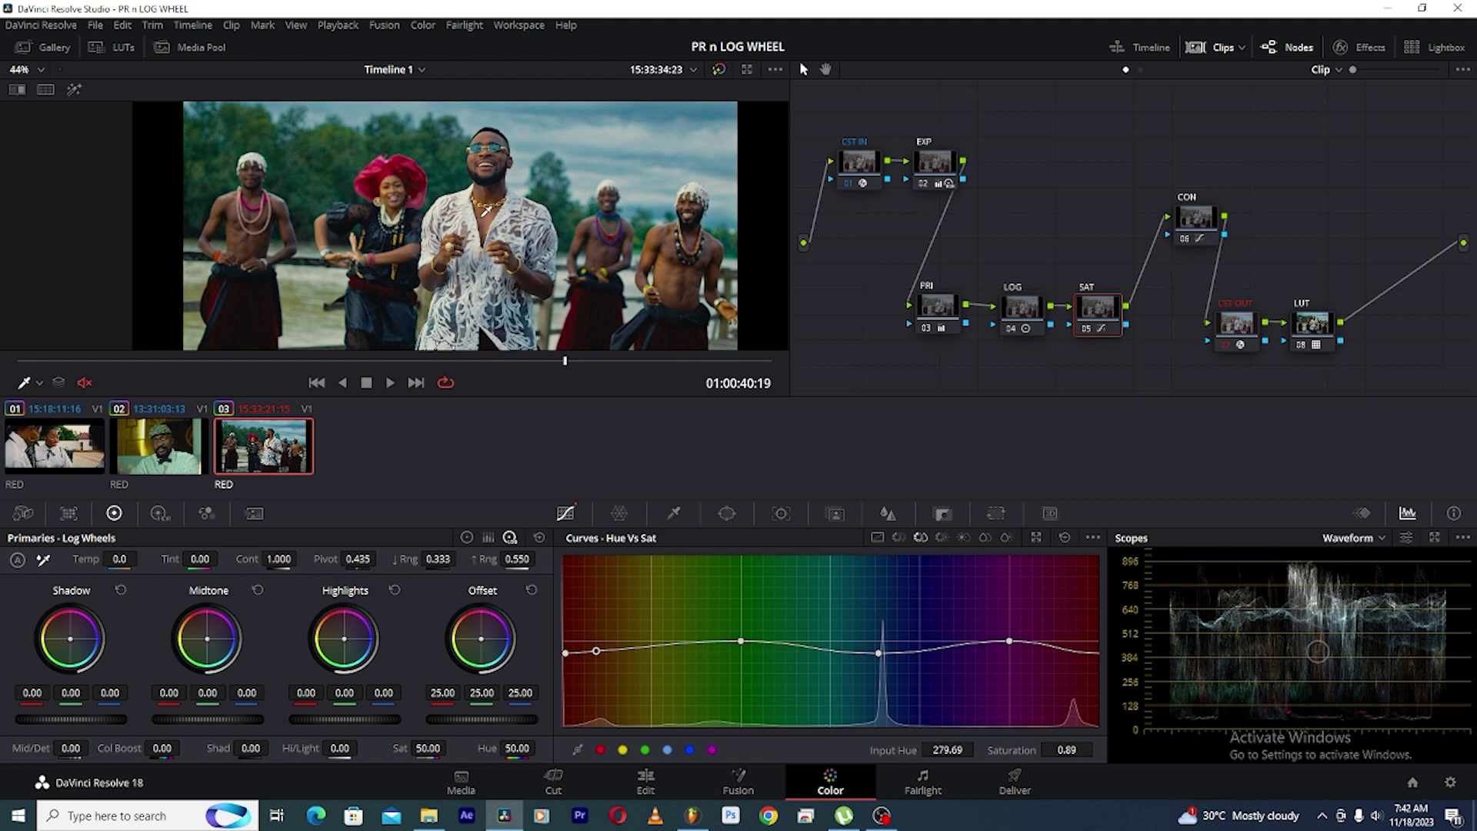
pyautogui.scroll(-1, 486, 209)
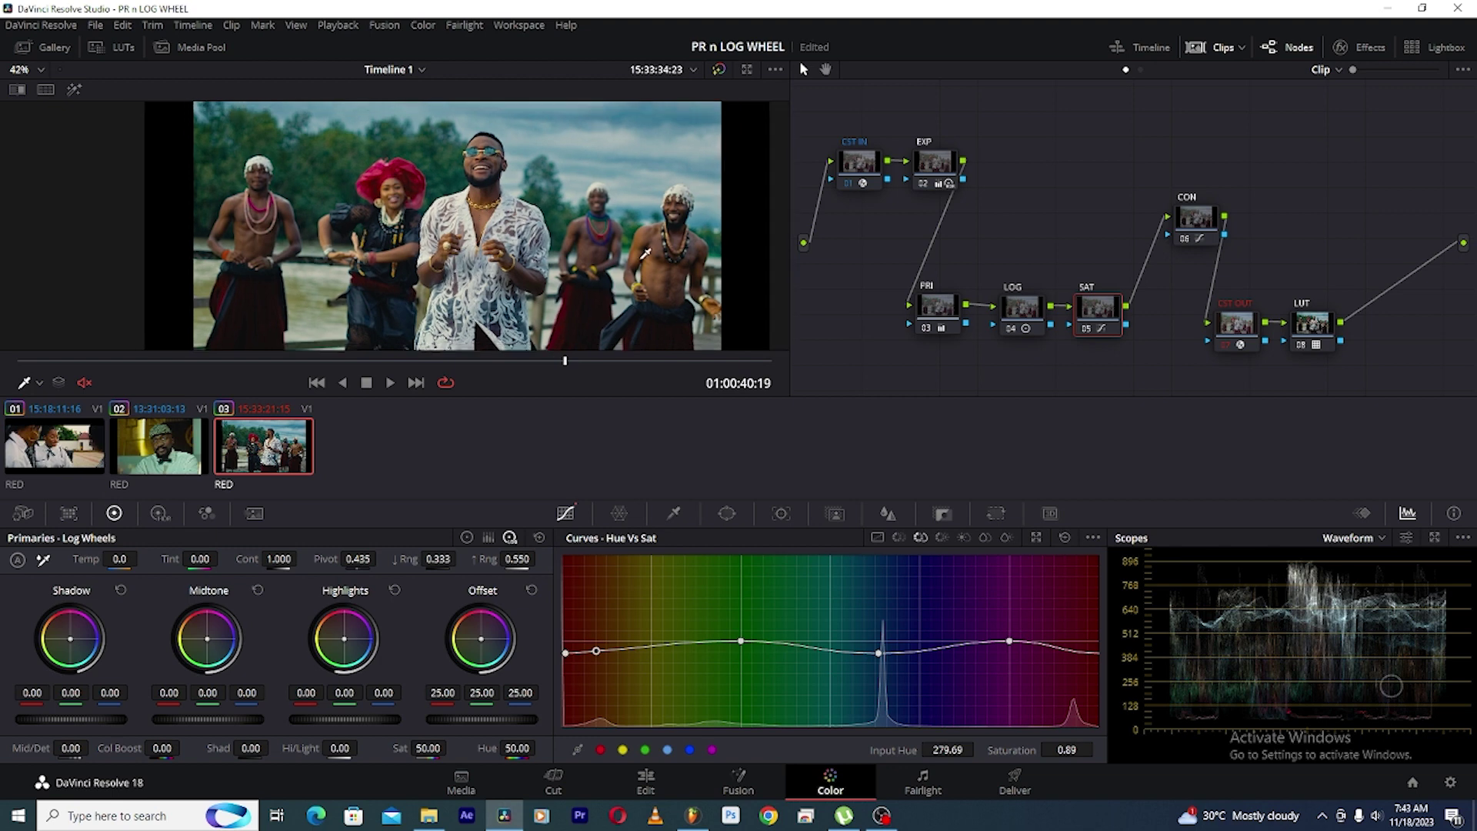
pyautogui.scroll(-1, 621, 166)
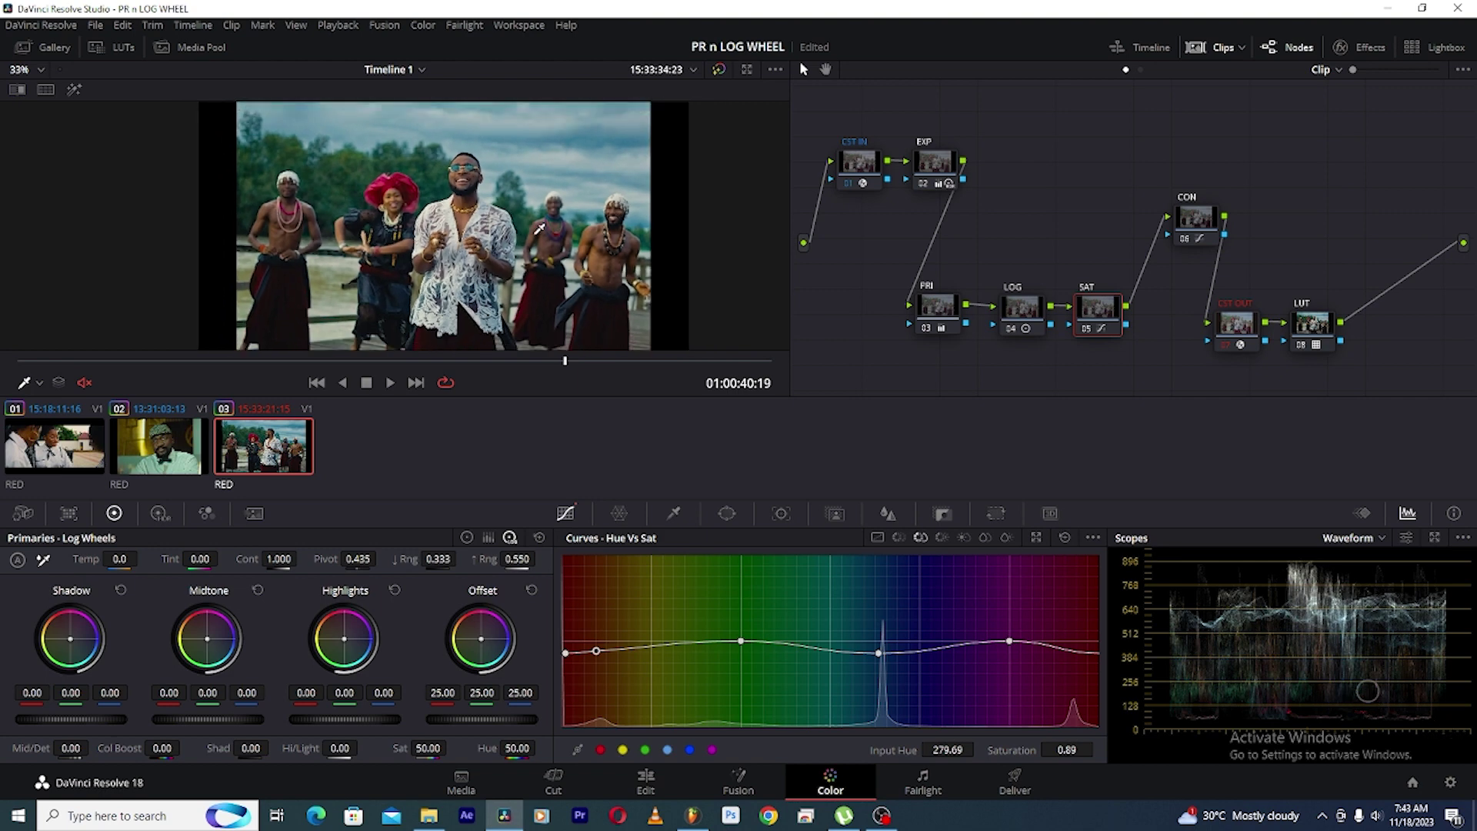
pyautogui.scroll(2, 539, 227)
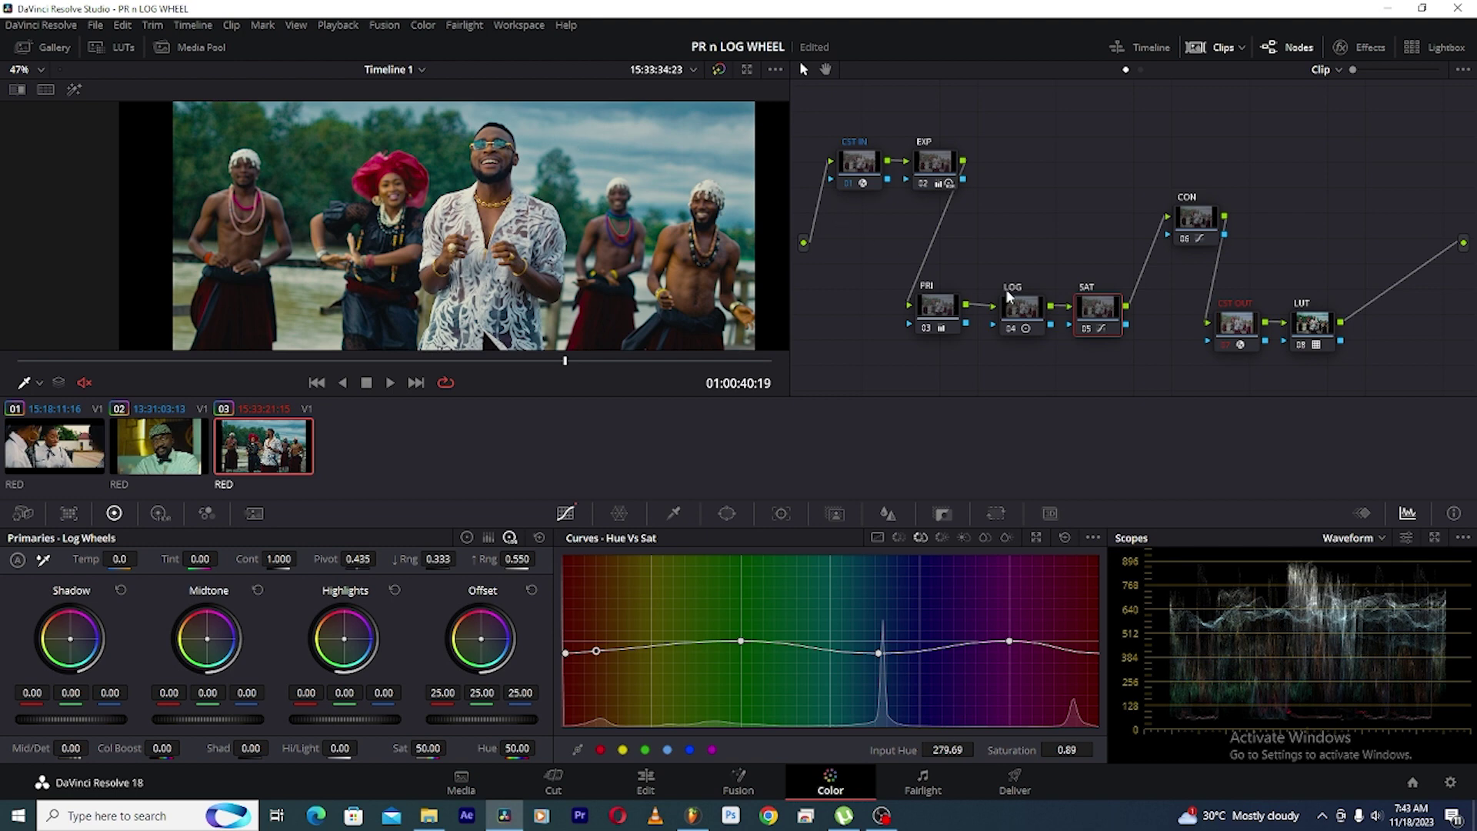
# Try tinting the PRI node's Gain wheel toward teal at red 0.98, green 1.00, blue 1.02, and reset it
pyautogui.click(1020, 312)
pyautogui.click(936, 312)
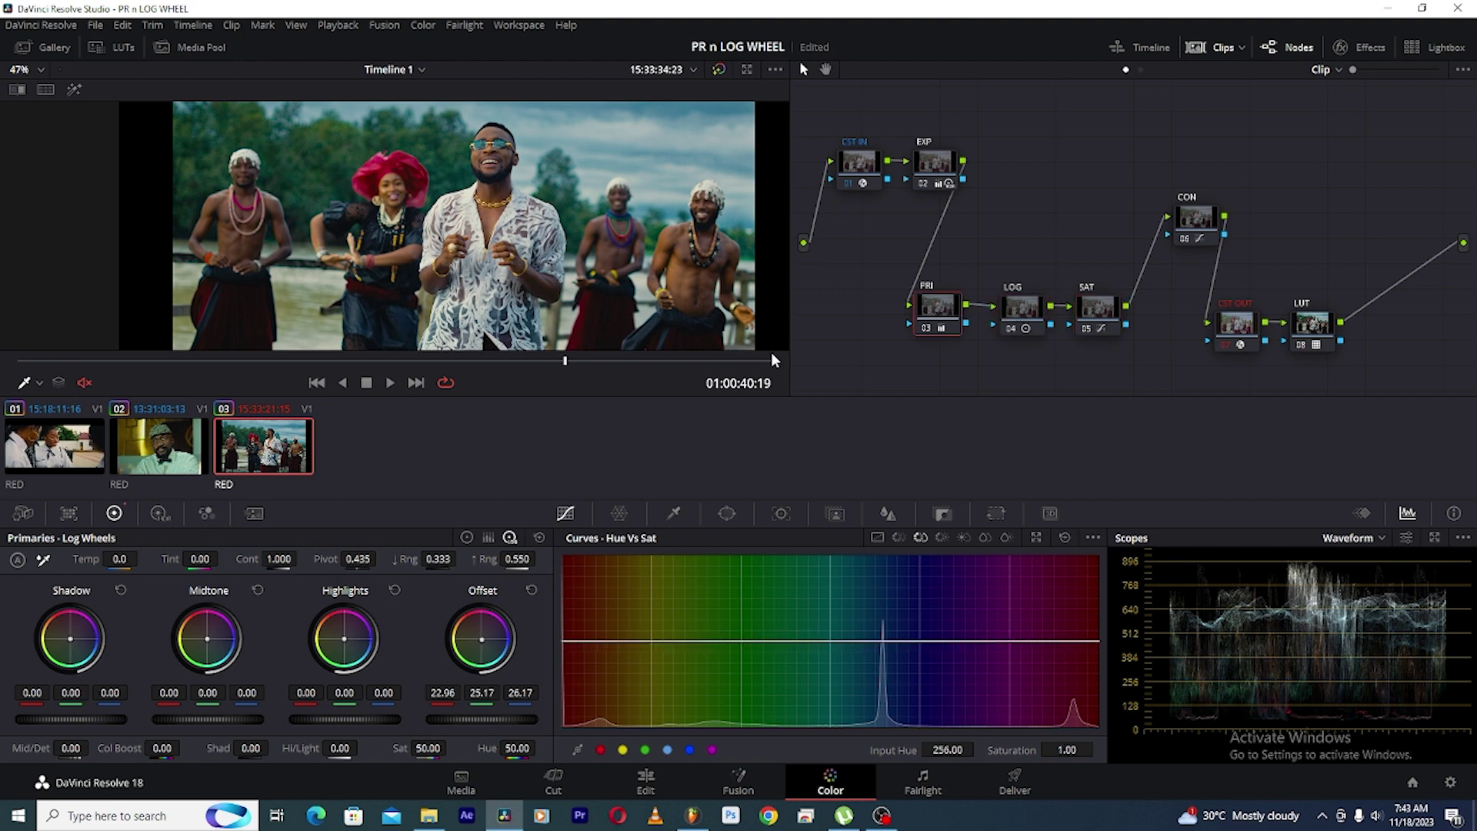
pyautogui.click(466, 537)
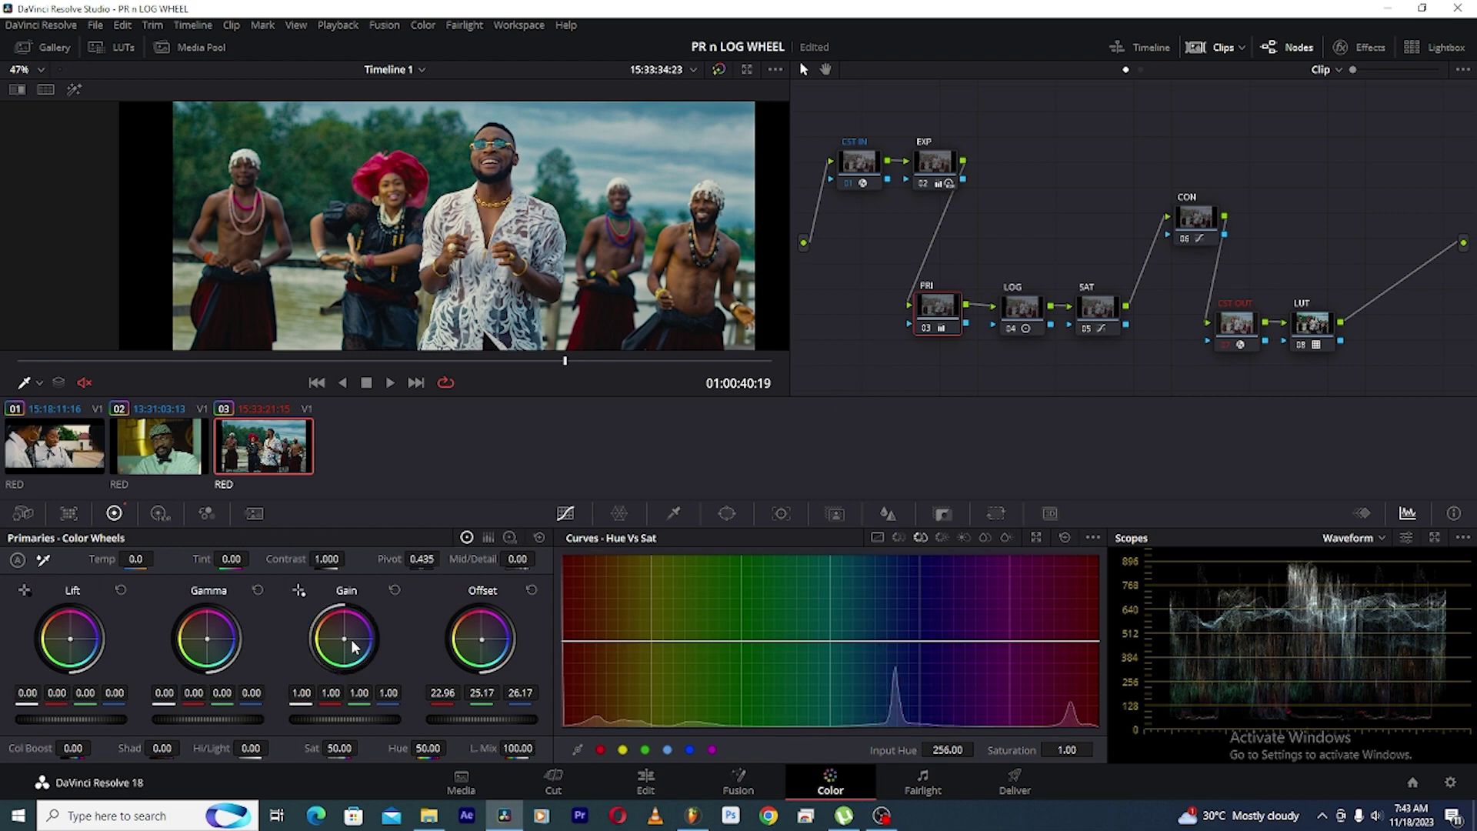
pyautogui.moveTo(346, 641); pyautogui.dragTo(343, 637)
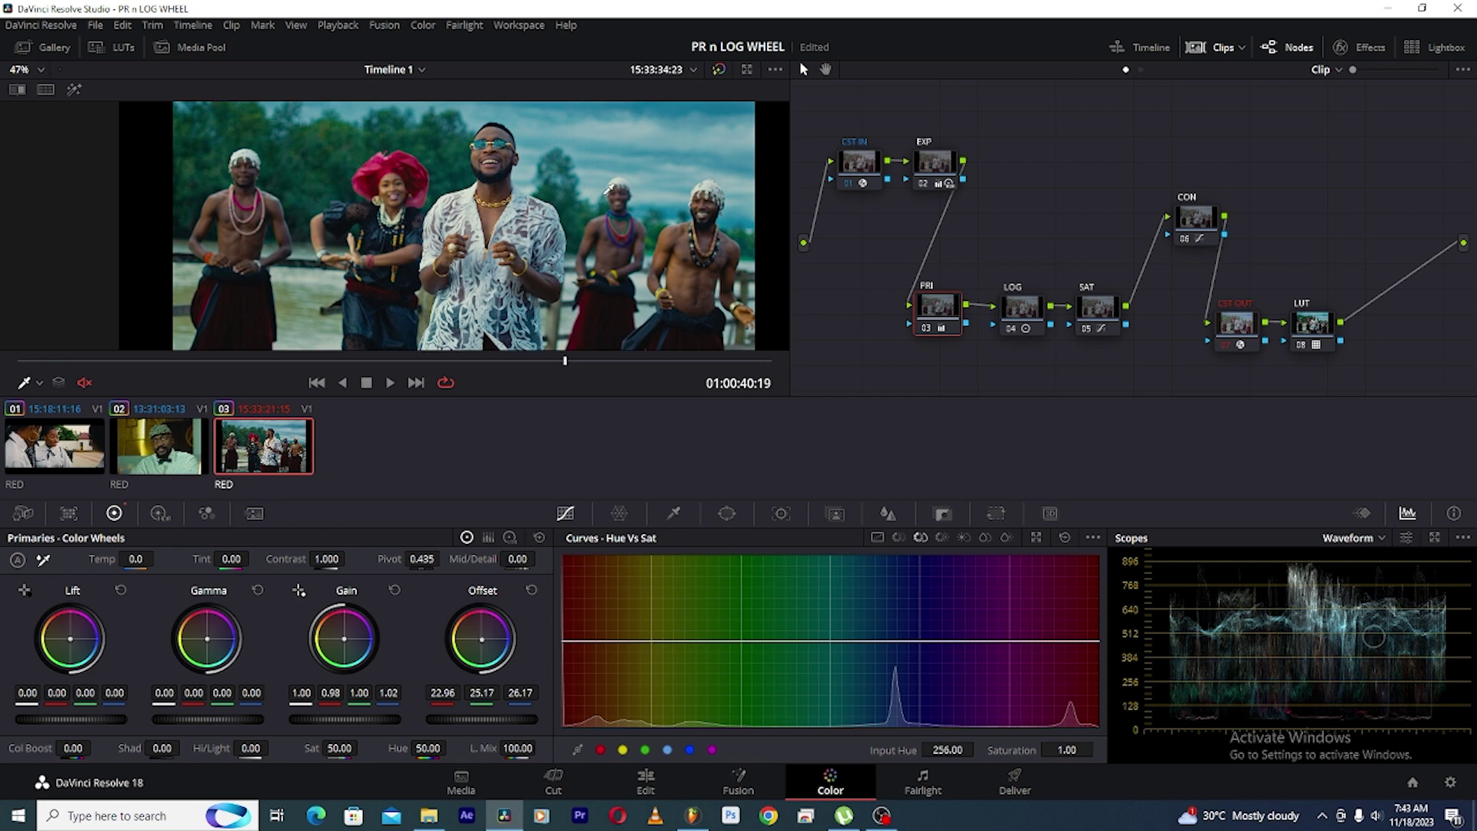
pyautogui.scroll(-2, 648, 140)
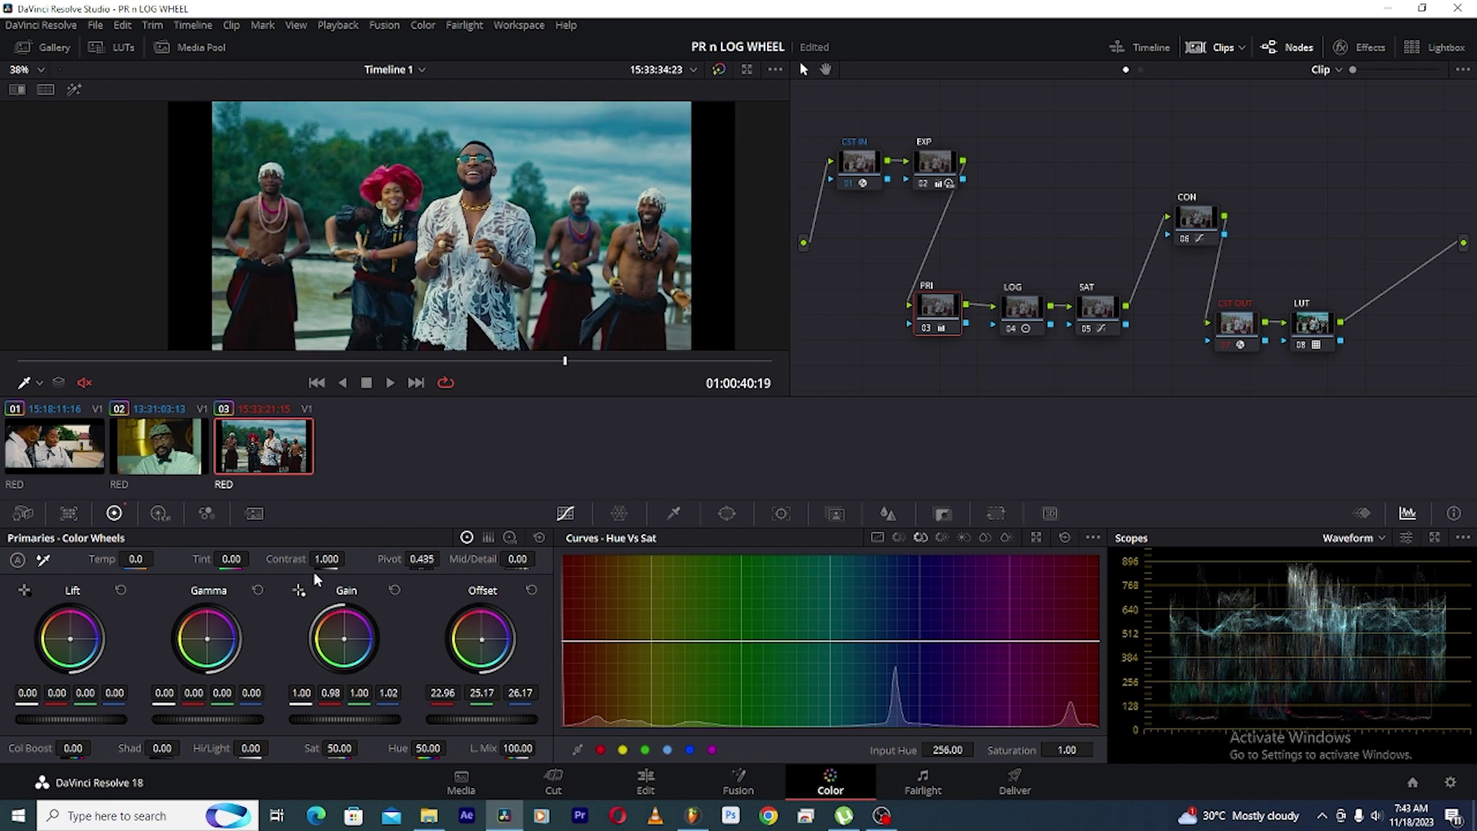
pyautogui.doubleClick(350, 648)
pyautogui.scroll(-1, 510, 177)
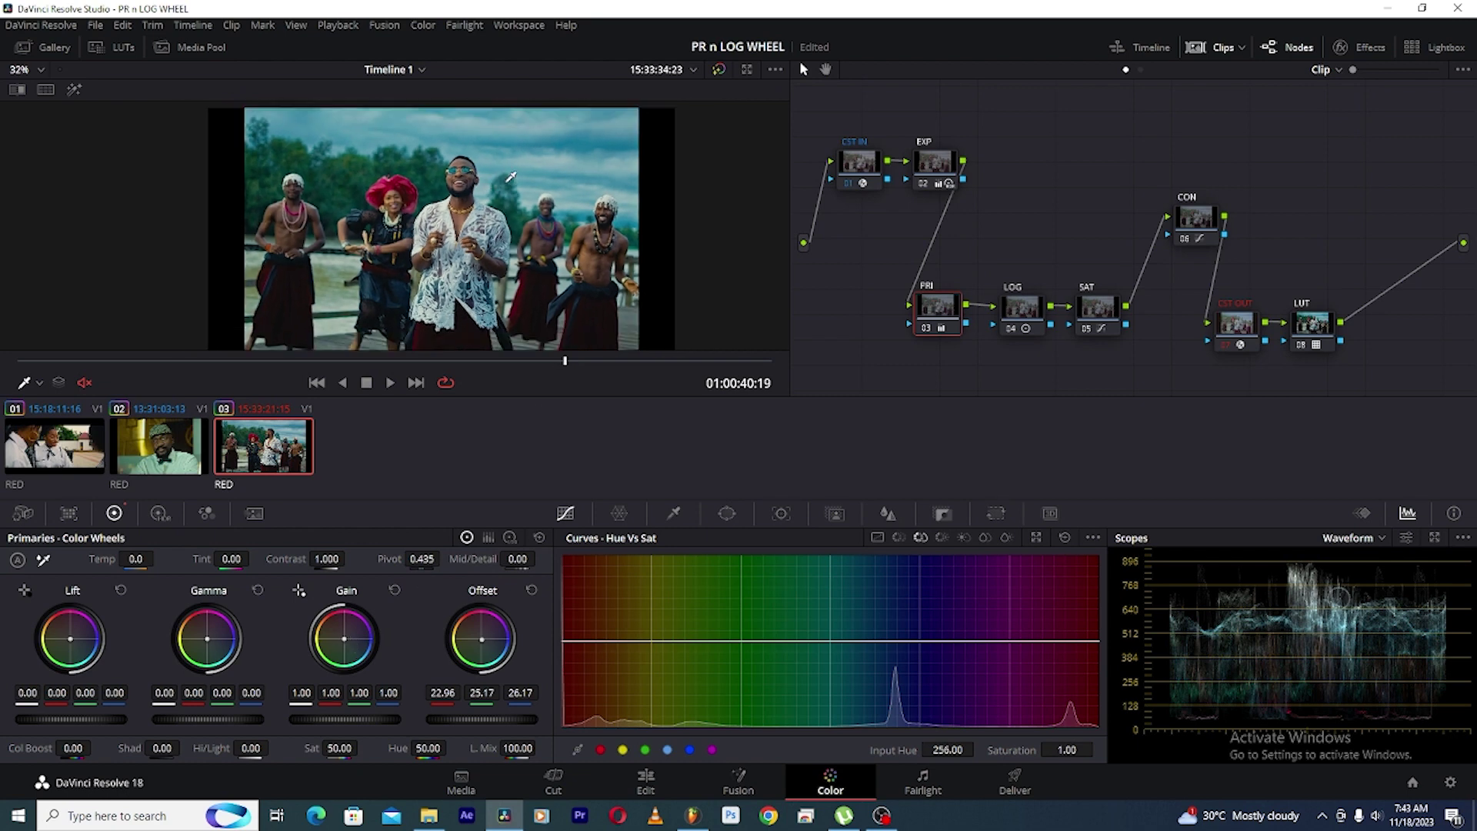
# On the LOG node, use the log wheels to tint the Highlights teal at red -0.10, green 0.03, blue 0.01
pyautogui.scroll(3, 510, 178)
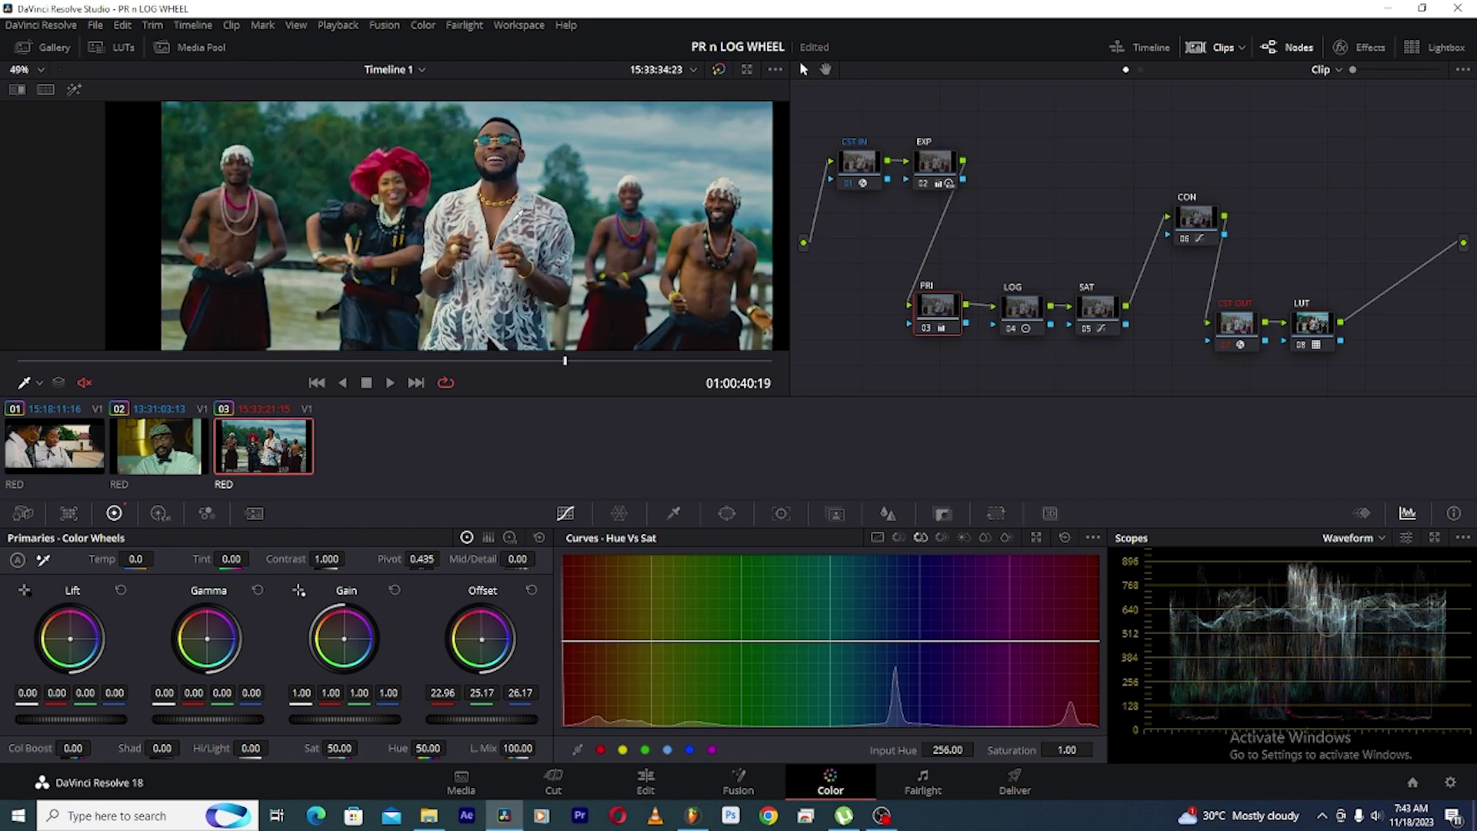
pyautogui.press("shift+'")
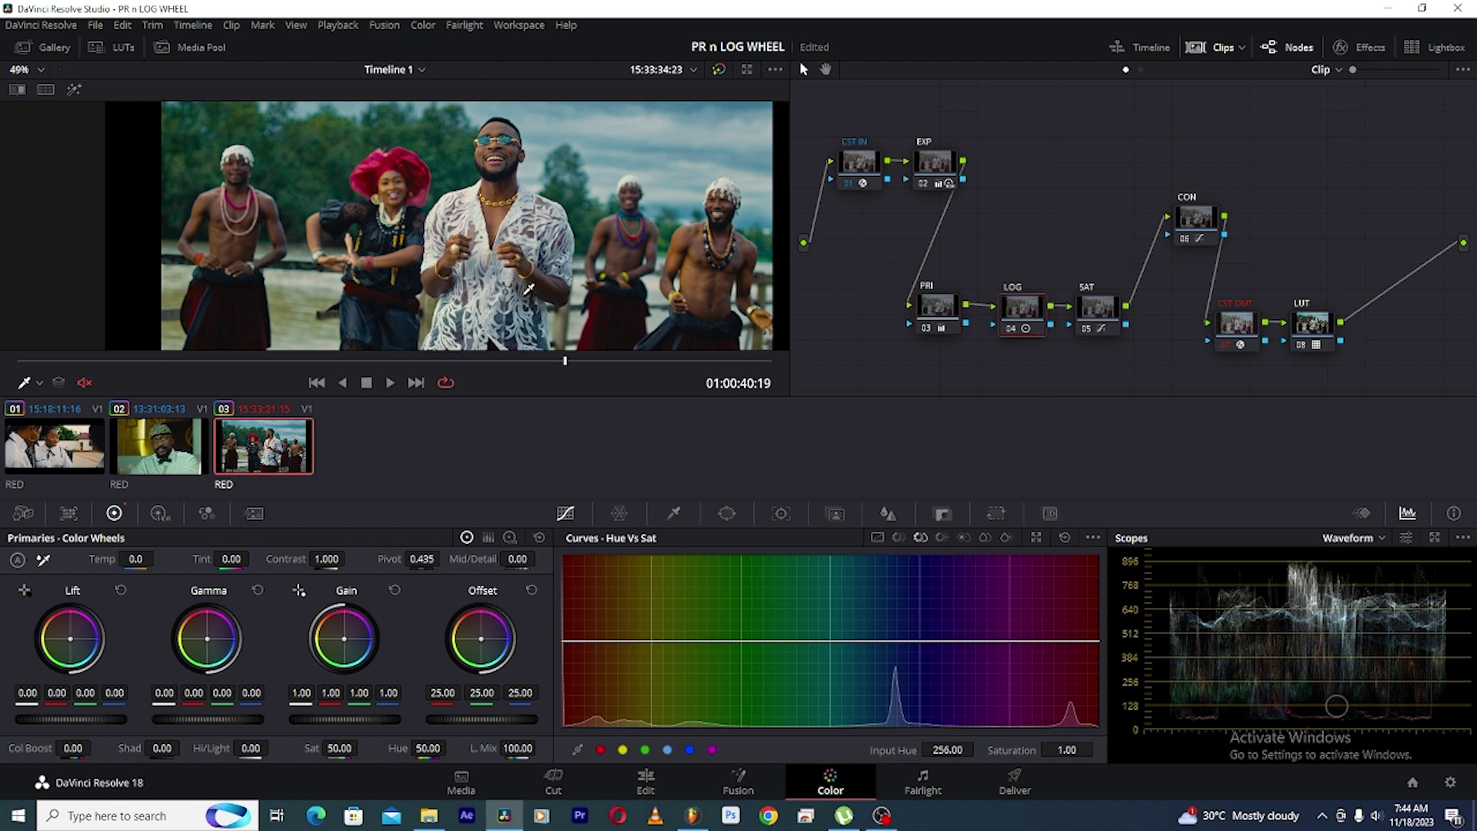
pyautogui.scroll(4, 529, 289)
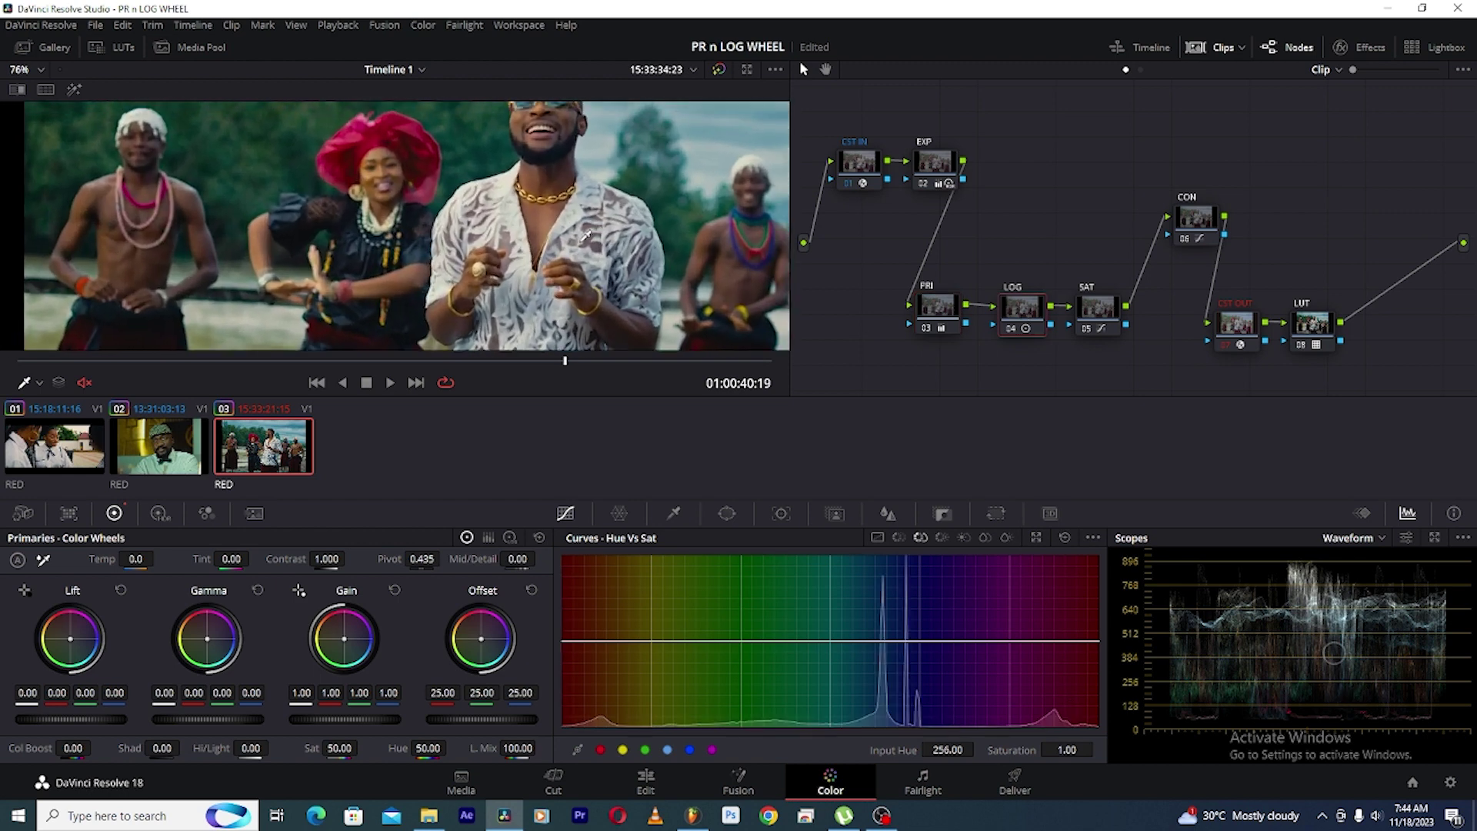
pyautogui.moveTo(584, 235); pyautogui.dragTo(557, 261)
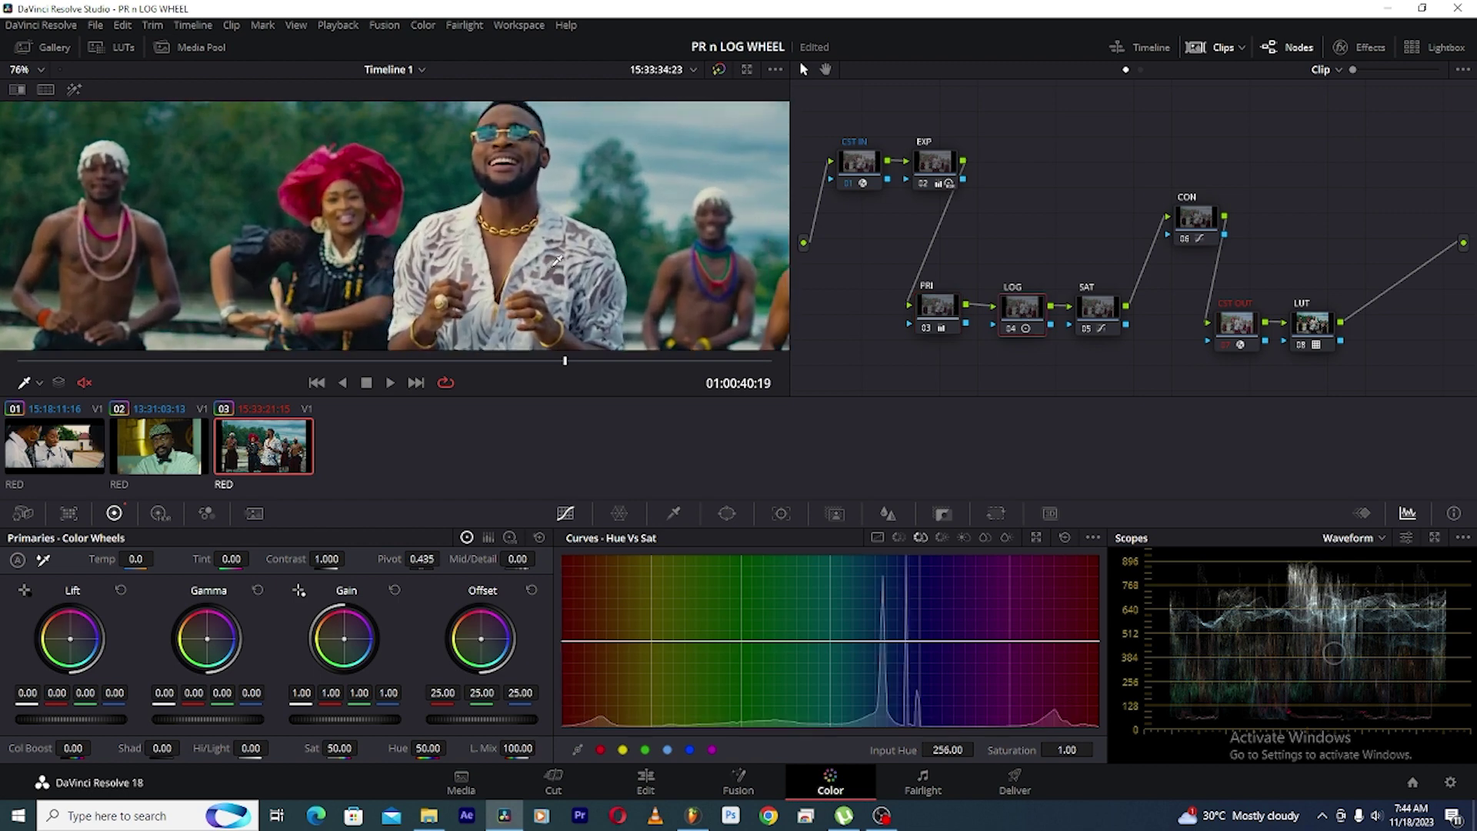
pyautogui.click(509, 537)
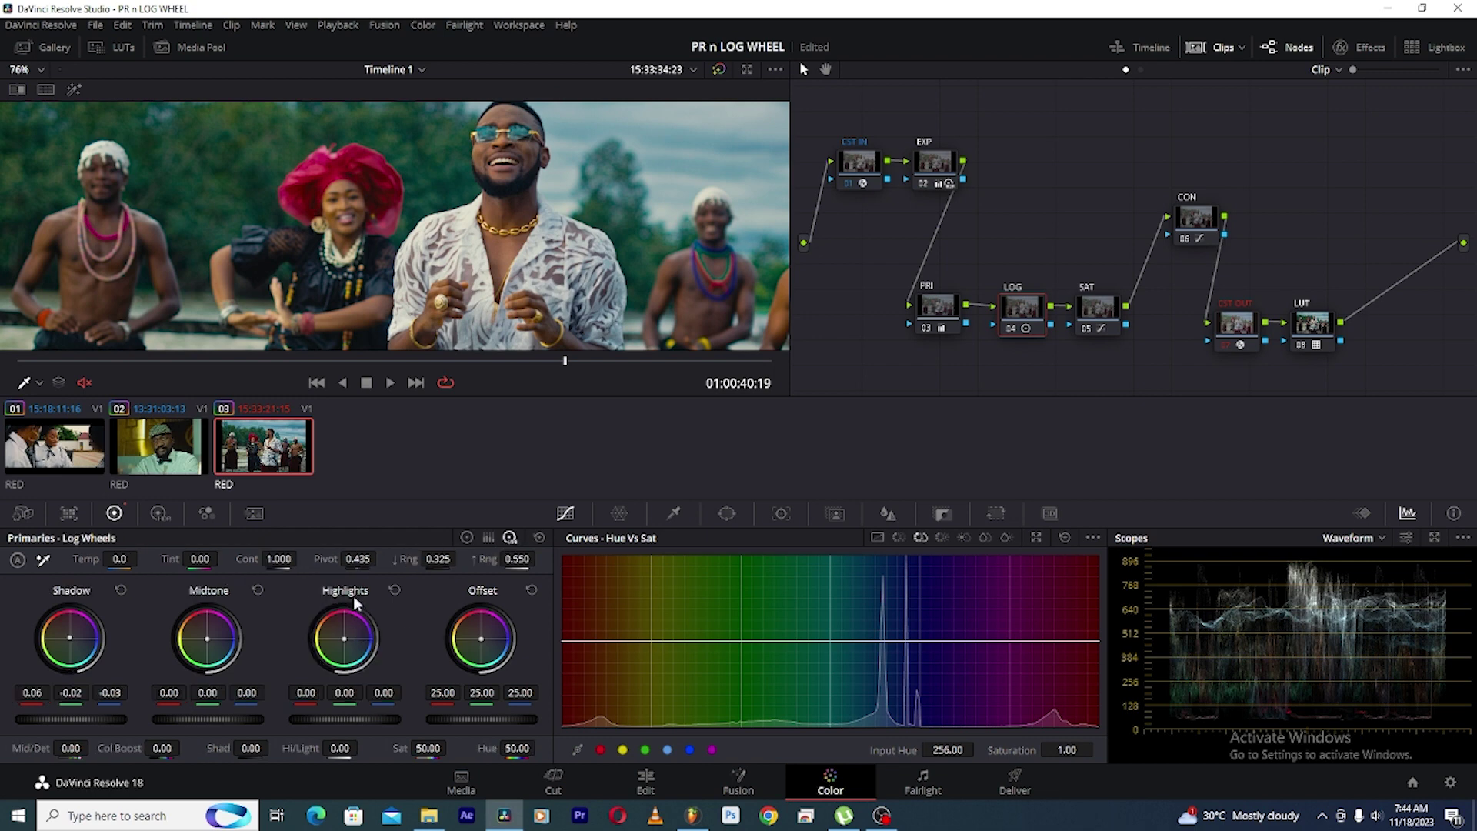
pyautogui.moveTo(356, 654); pyautogui.dragTo(356, 653)
pyautogui.moveTo(356, 653); pyautogui.dragTo(356, 653)
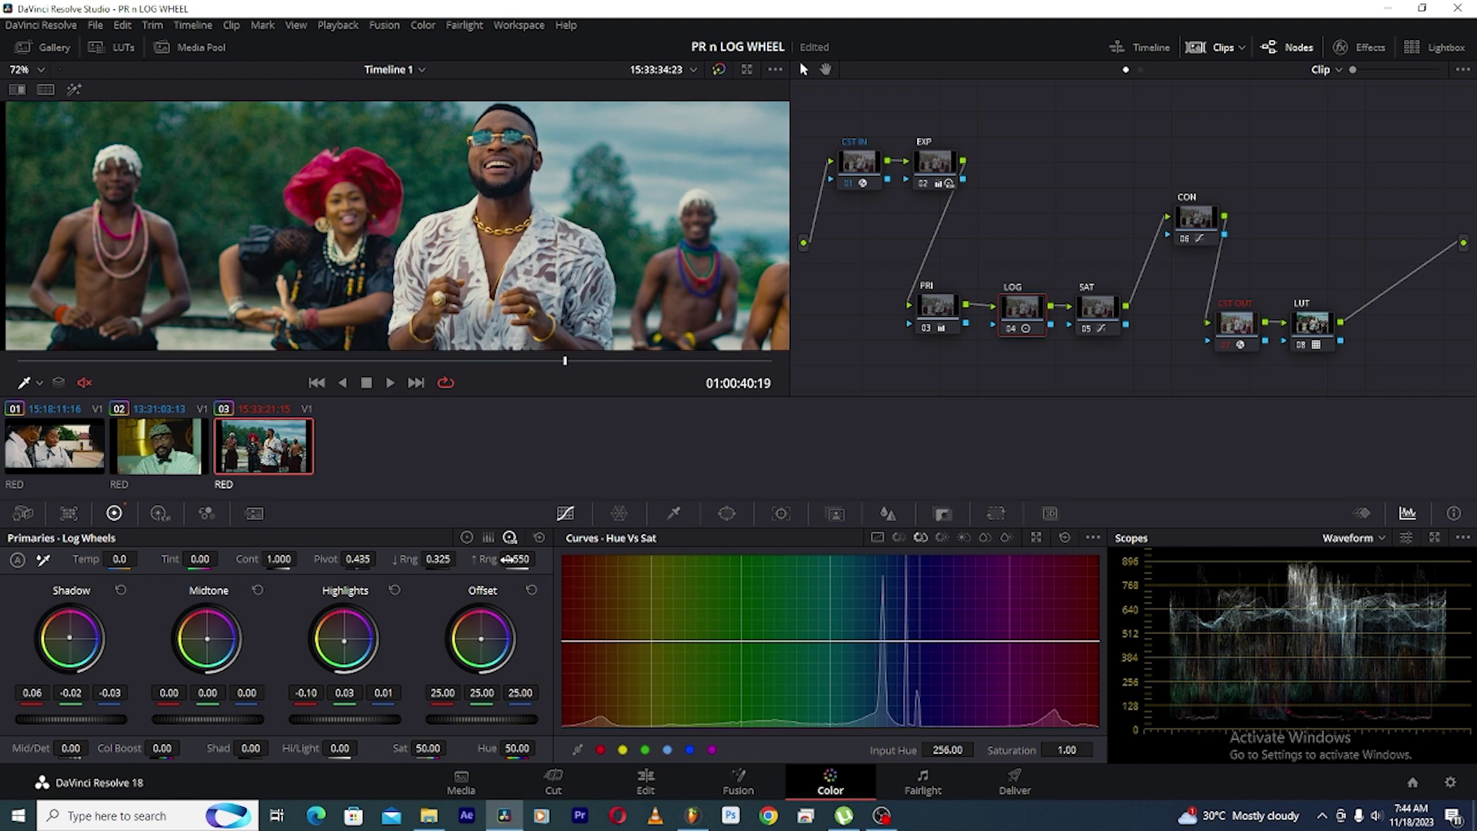
# Lower the LOG node's high range to 0.284 and shift its Highlights wheel to red -0.11, green 0.04, blue -0.10
pyautogui.moveTo(506, 560); pyautogui.dragTo(489, 560)
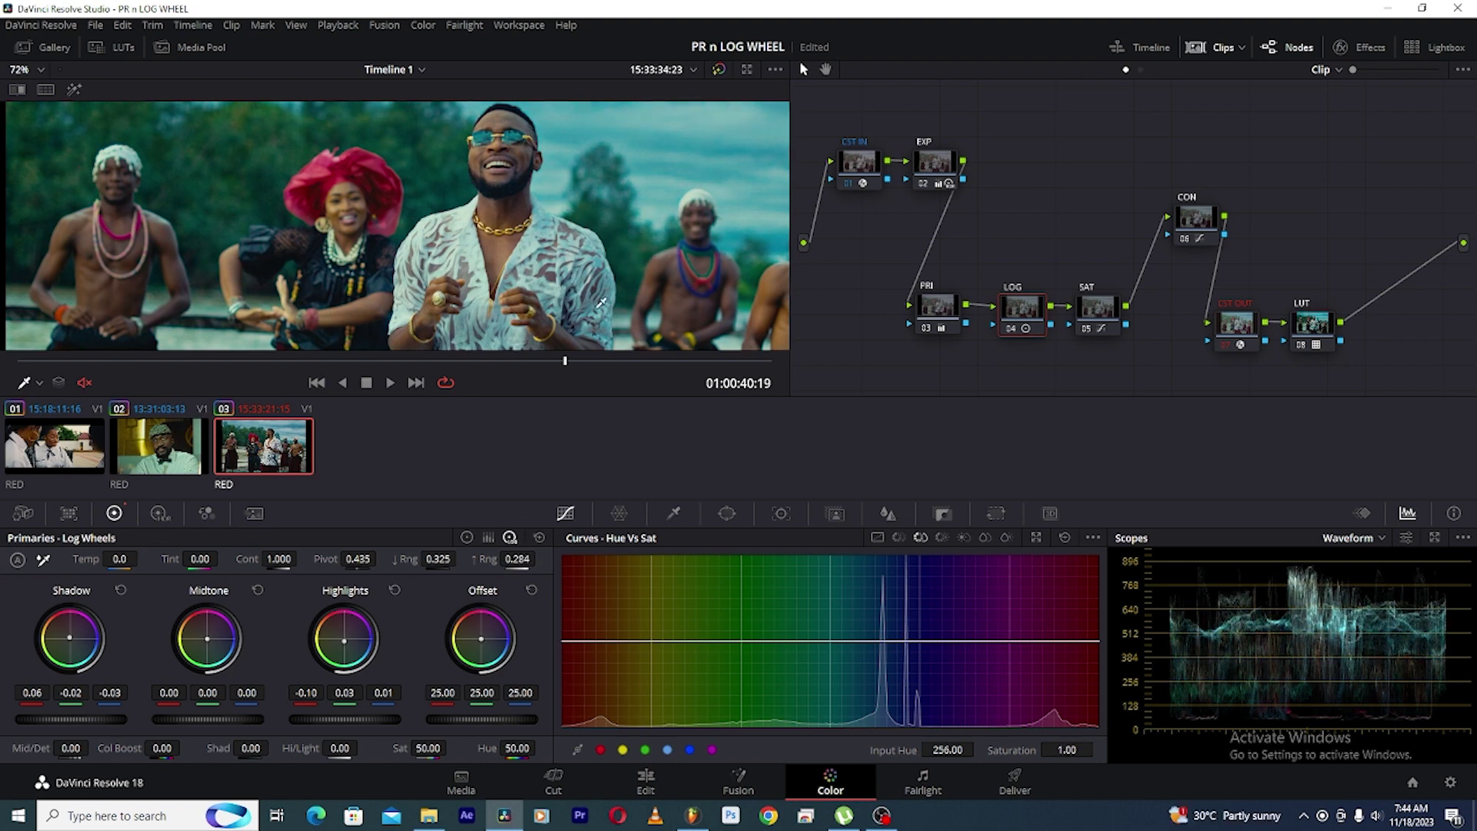
pyautogui.doubleClick(350, 646)
pyautogui.moveTo(351, 646); pyautogui.dragTo(342, 641)
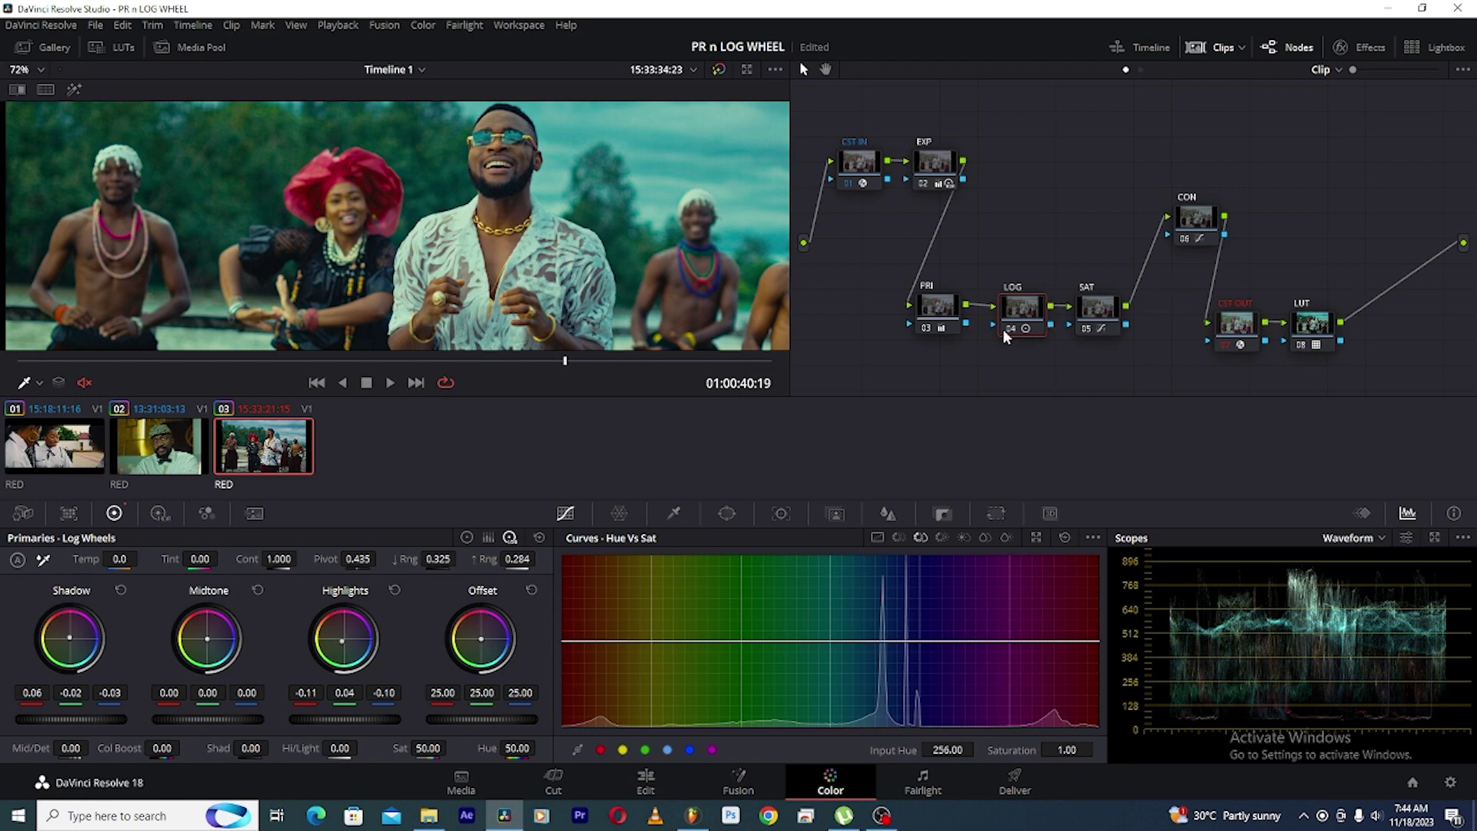
# Reset the Highlights wheel for a comparison, undo that reset, and save the project
pyautogui.scroll(-5, 385, 231)
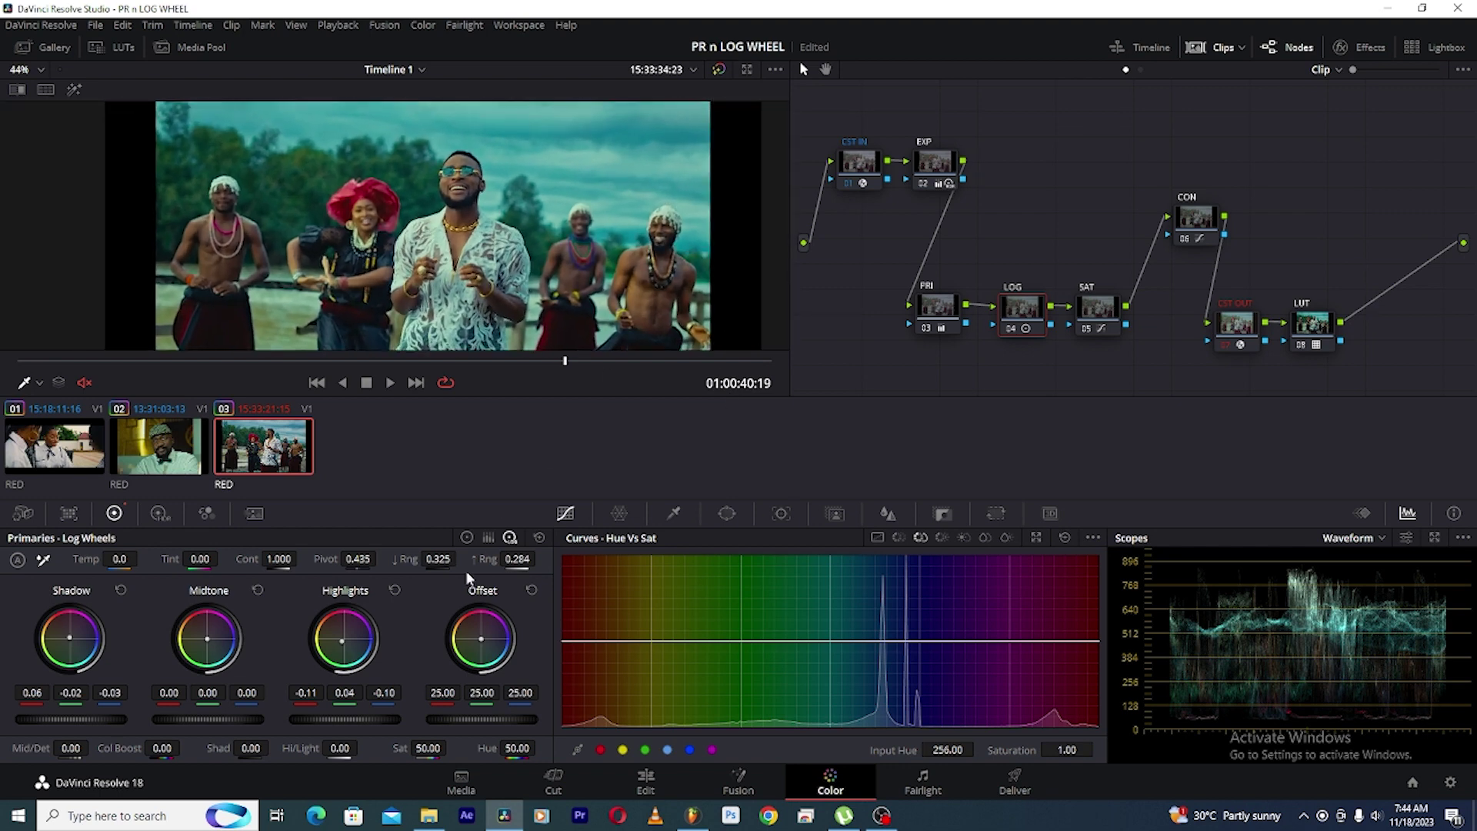
pyautogui.doubleClick(343, 646)
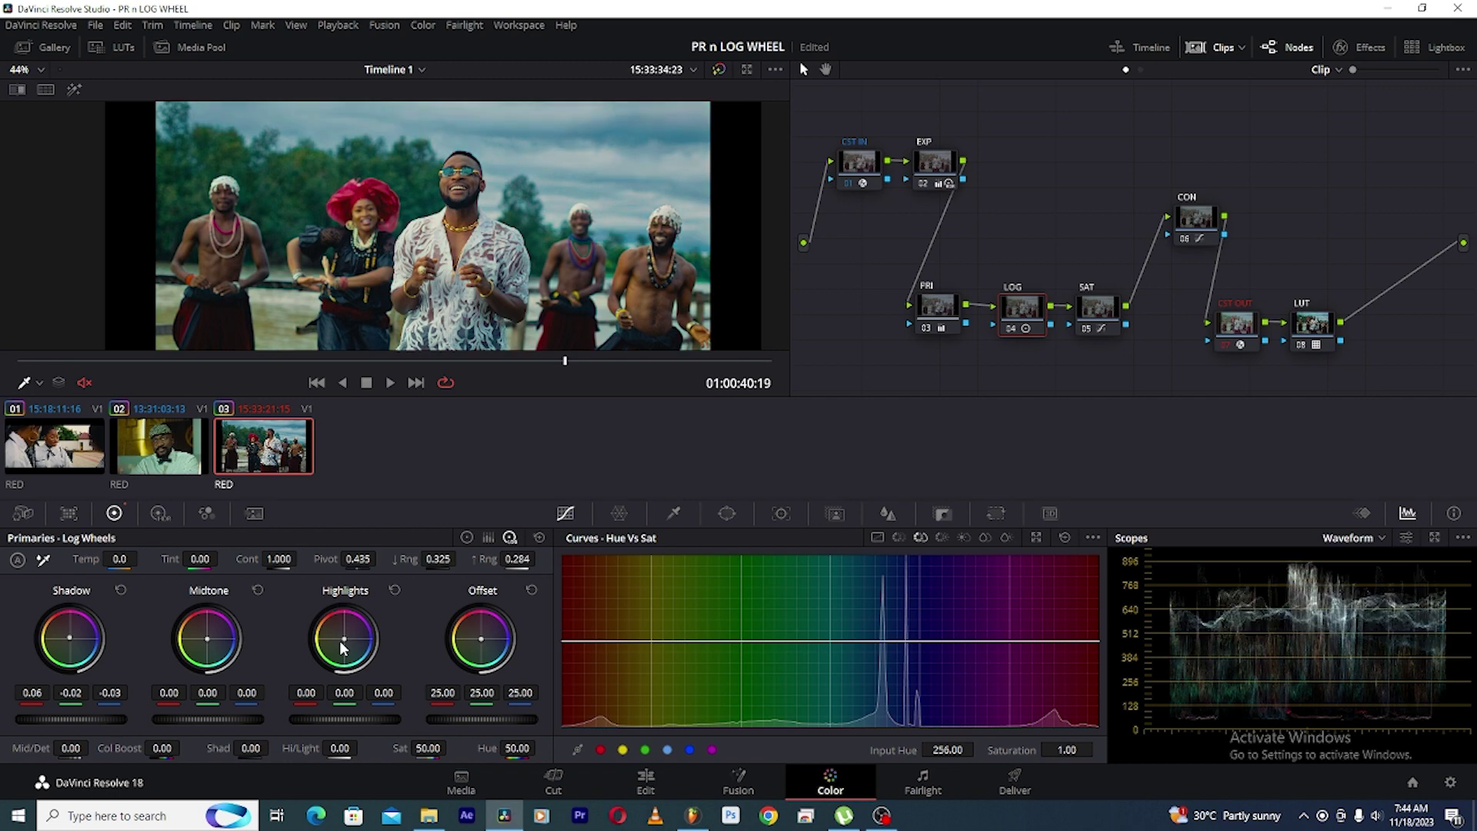
pyautogui.hotkey('ctrl', 'z')
pyautogui.hotkey('ctrl', 's')
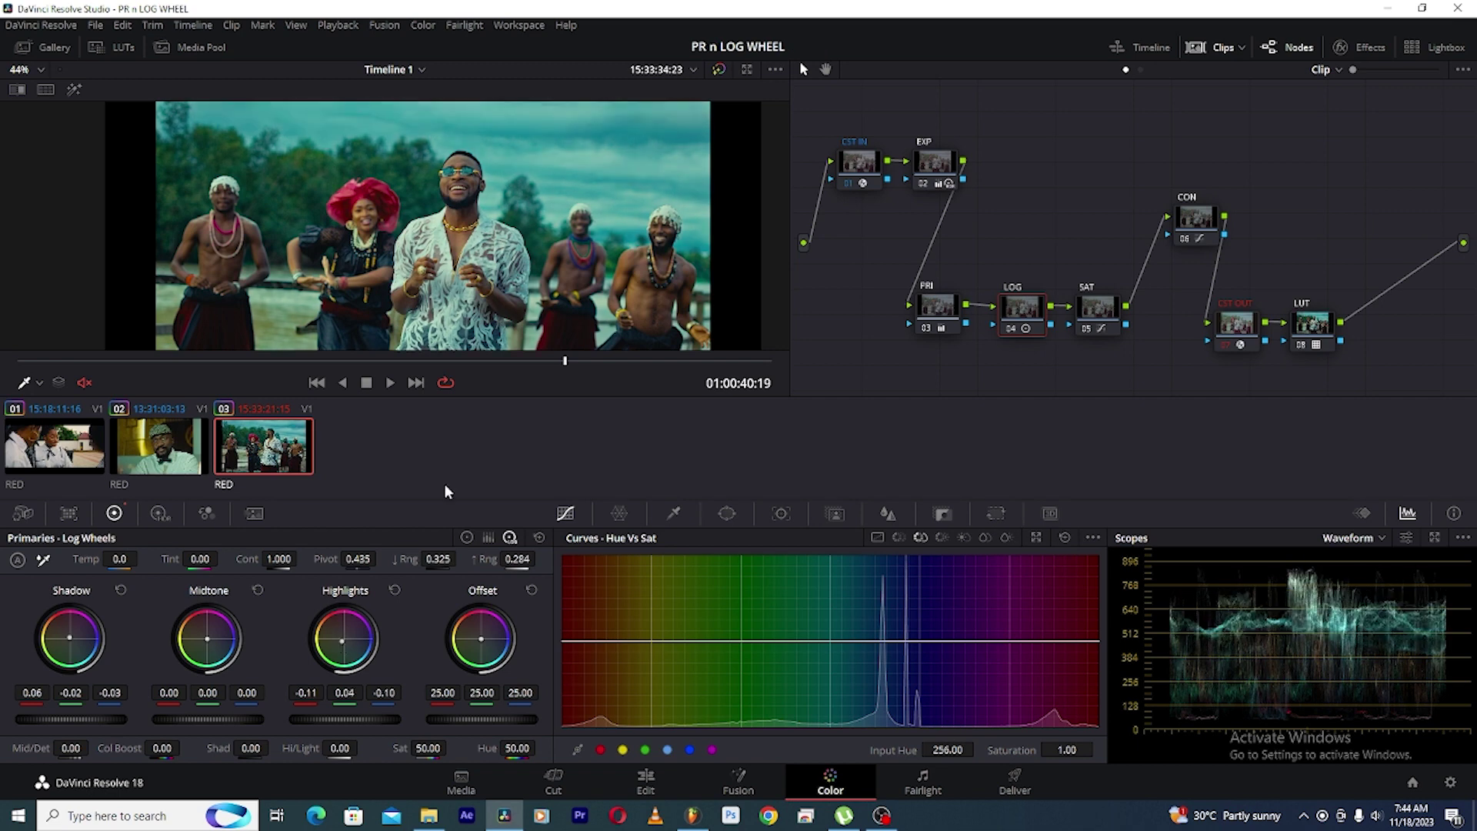
# Raise the LOG node's high range to 0.316 while checking the teal tint on the white shirt and sky
pyautogui.scroll(5, 576, 151)
pyautogui.scroll(-3, 576, 152)
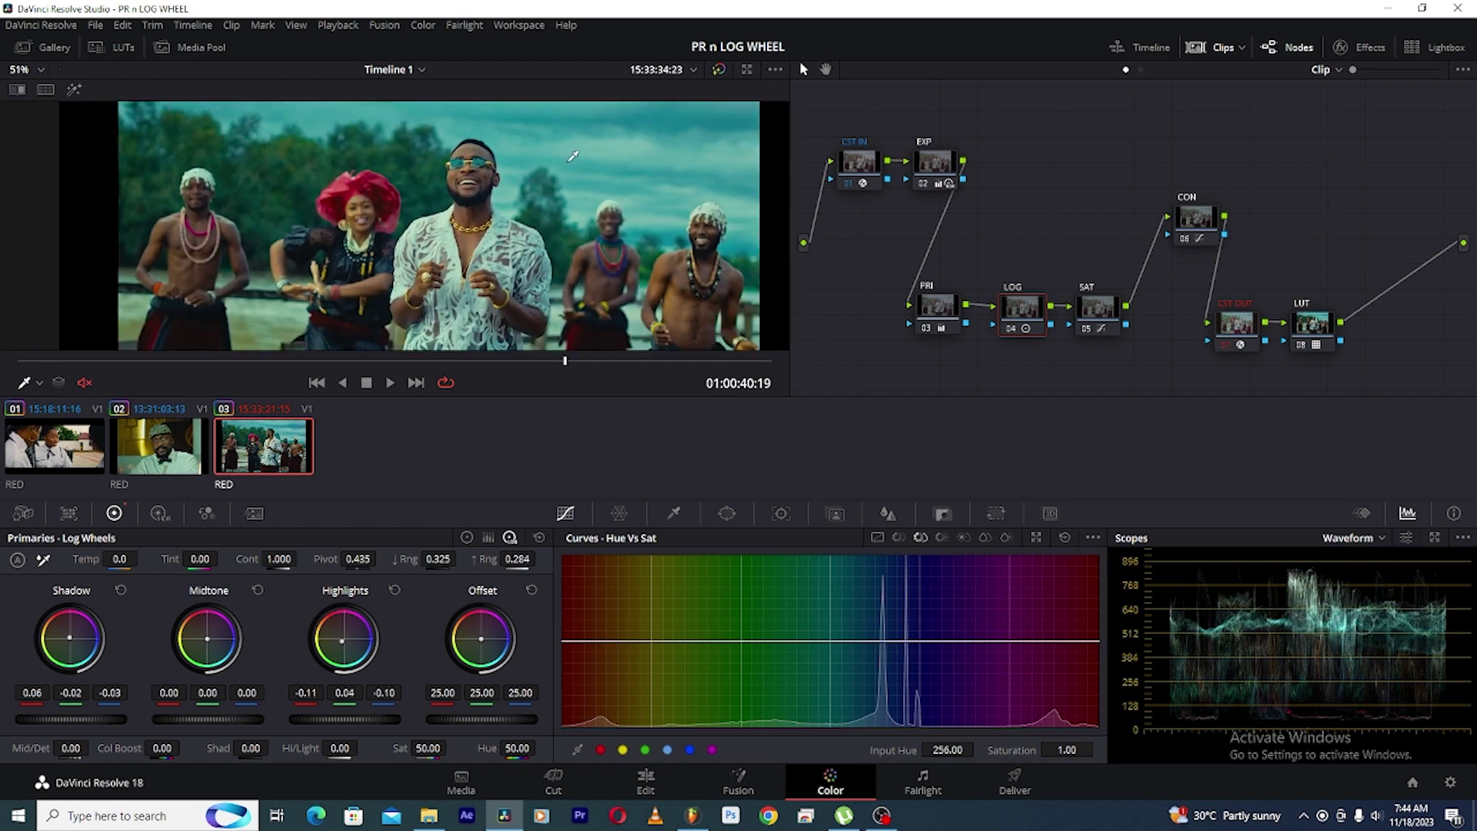
pyautogui.scroll(2, 573, 162)
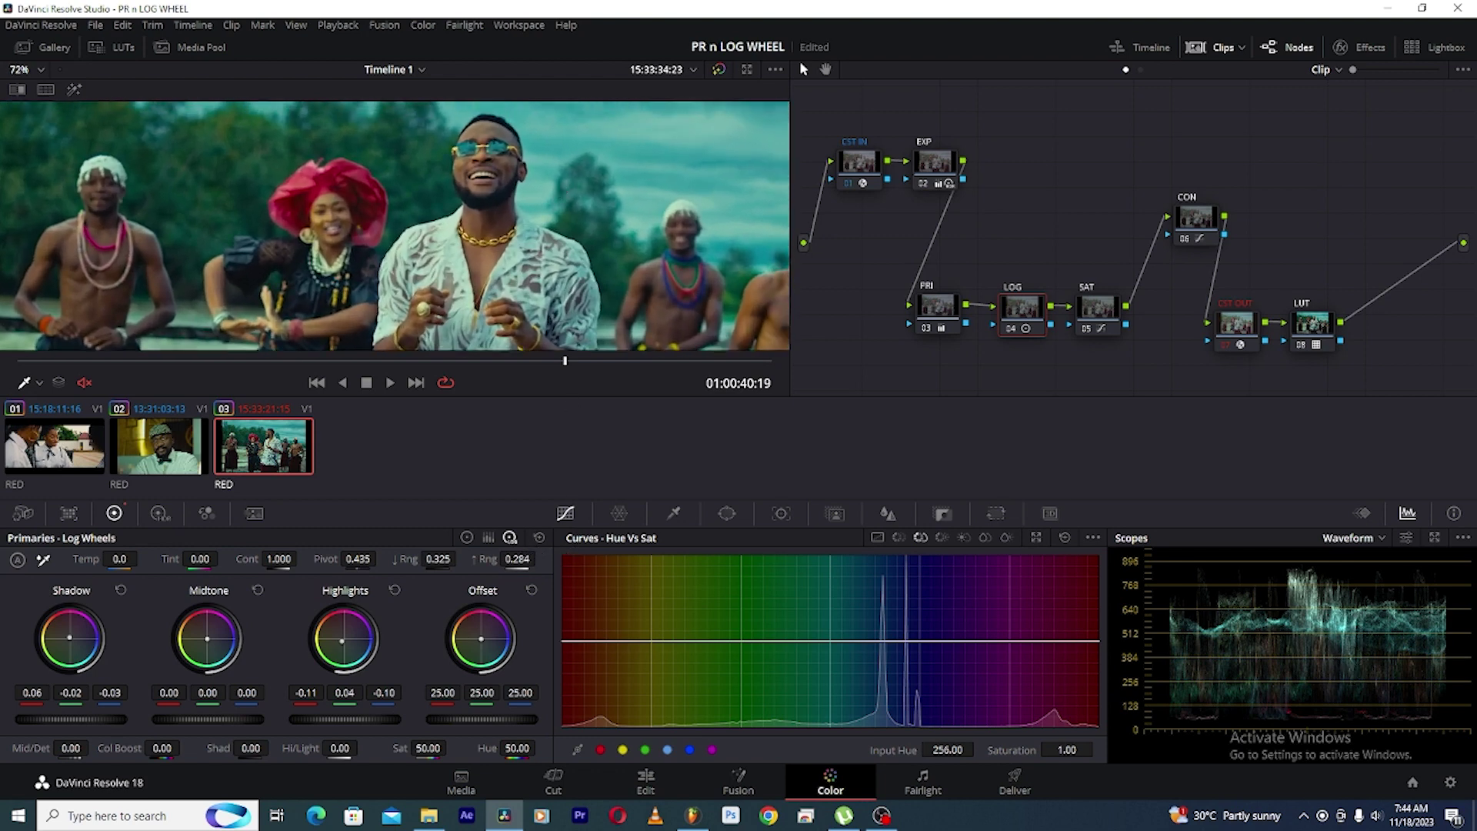
pyautogui.moveTo(517, 559); pyautogui.dragTo(523, 558)
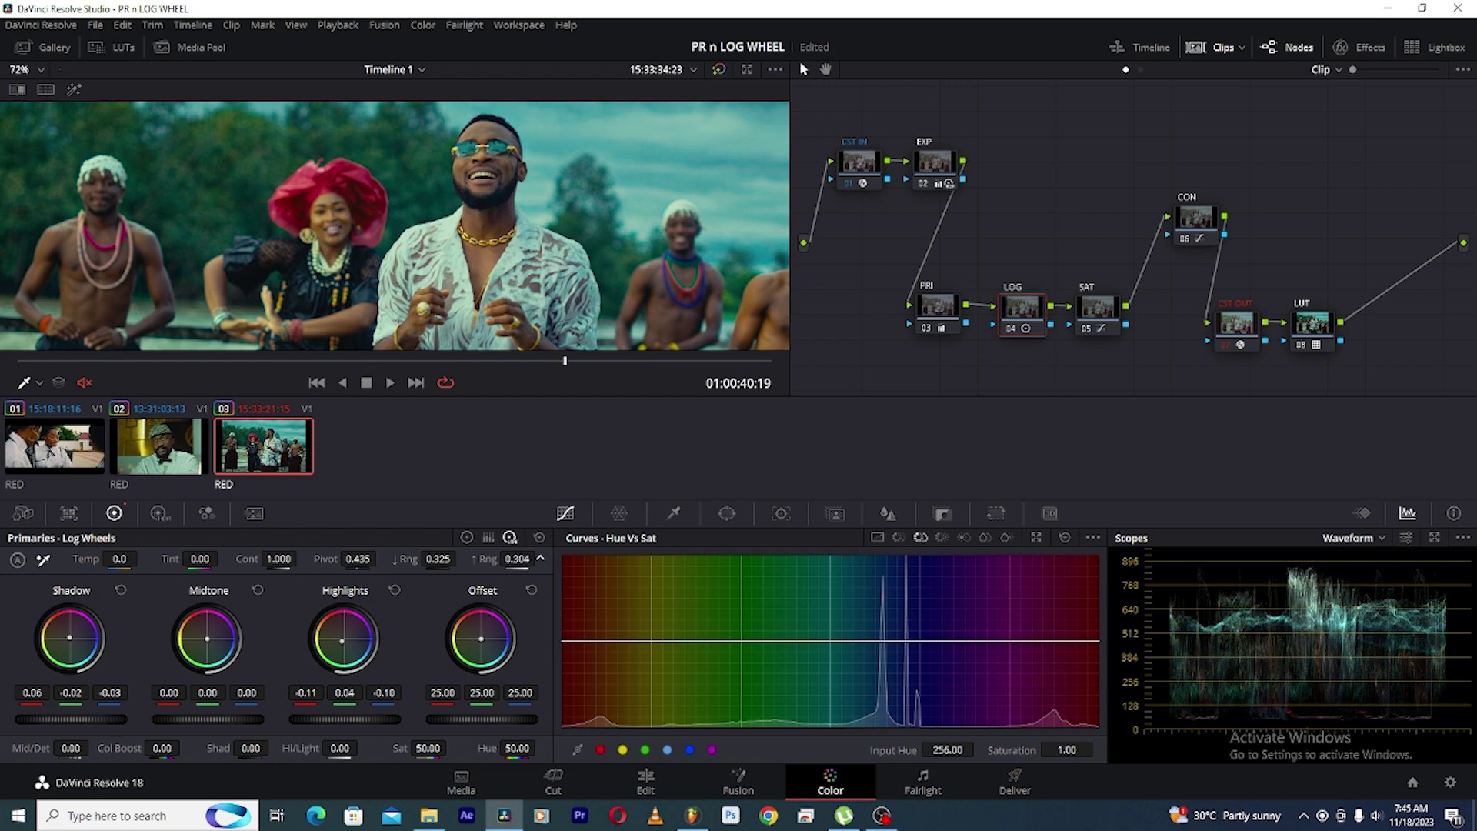
pyautogui.moveTo(523, 559)
pyautogui.mouseDown()
pyautogui.moveTo(542, 559)
pyautogui.moveTo(488, 558)
pyautogui.moveTo(574, 558)
pyautogui.moveTo(537, 558)
pyautogui.mouseUp()
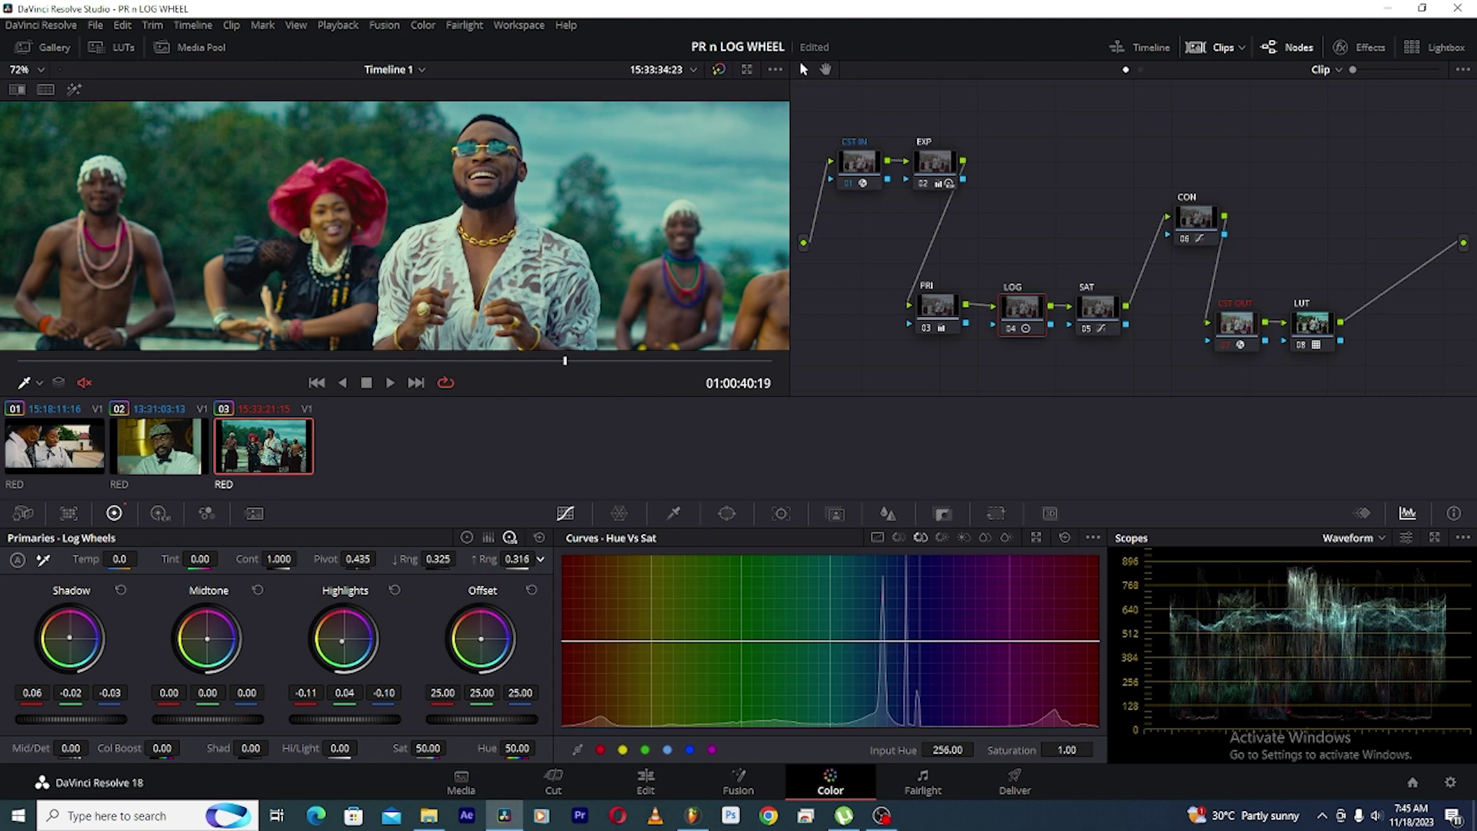
# Compare the frame with and without the LOG node's teal highlights in full screen
pyautogui.scroll(-3, 655, 258)
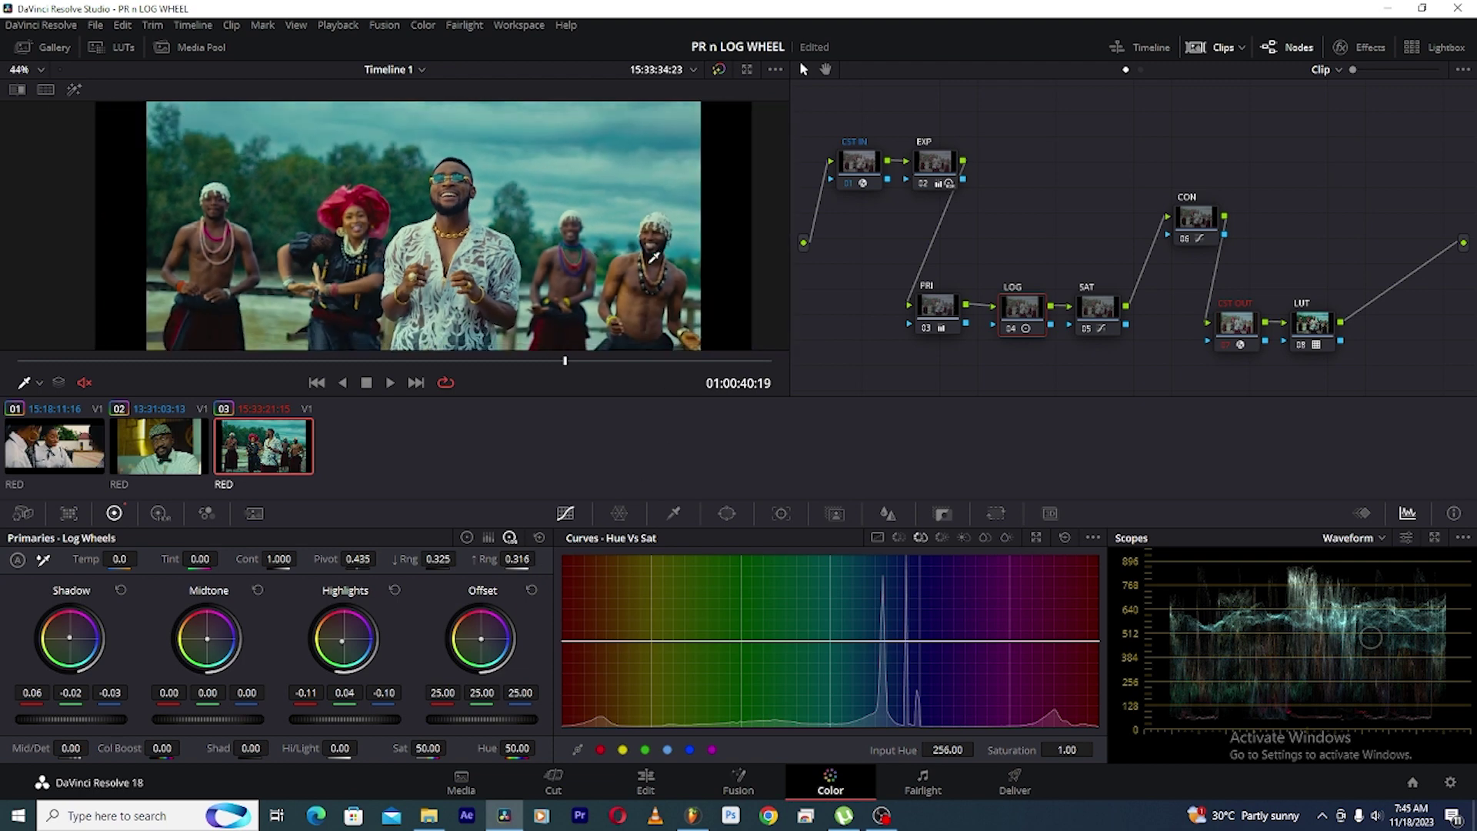
pyautogui.scroll(1, 472, 202)
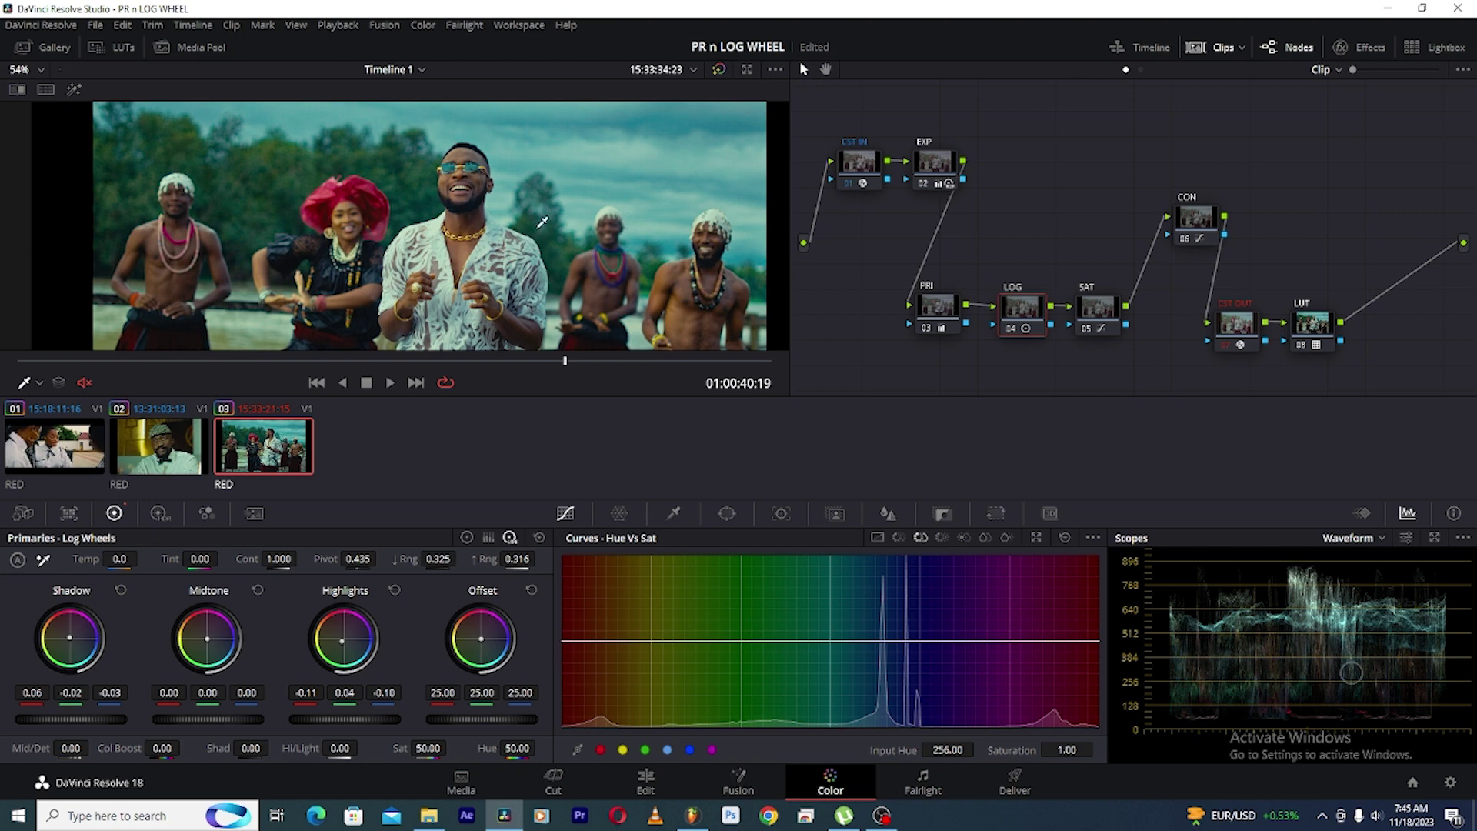
pyautogui.hotkey('ctrl', 'f')
pyautogui.hotkey('ctrl', 'f')
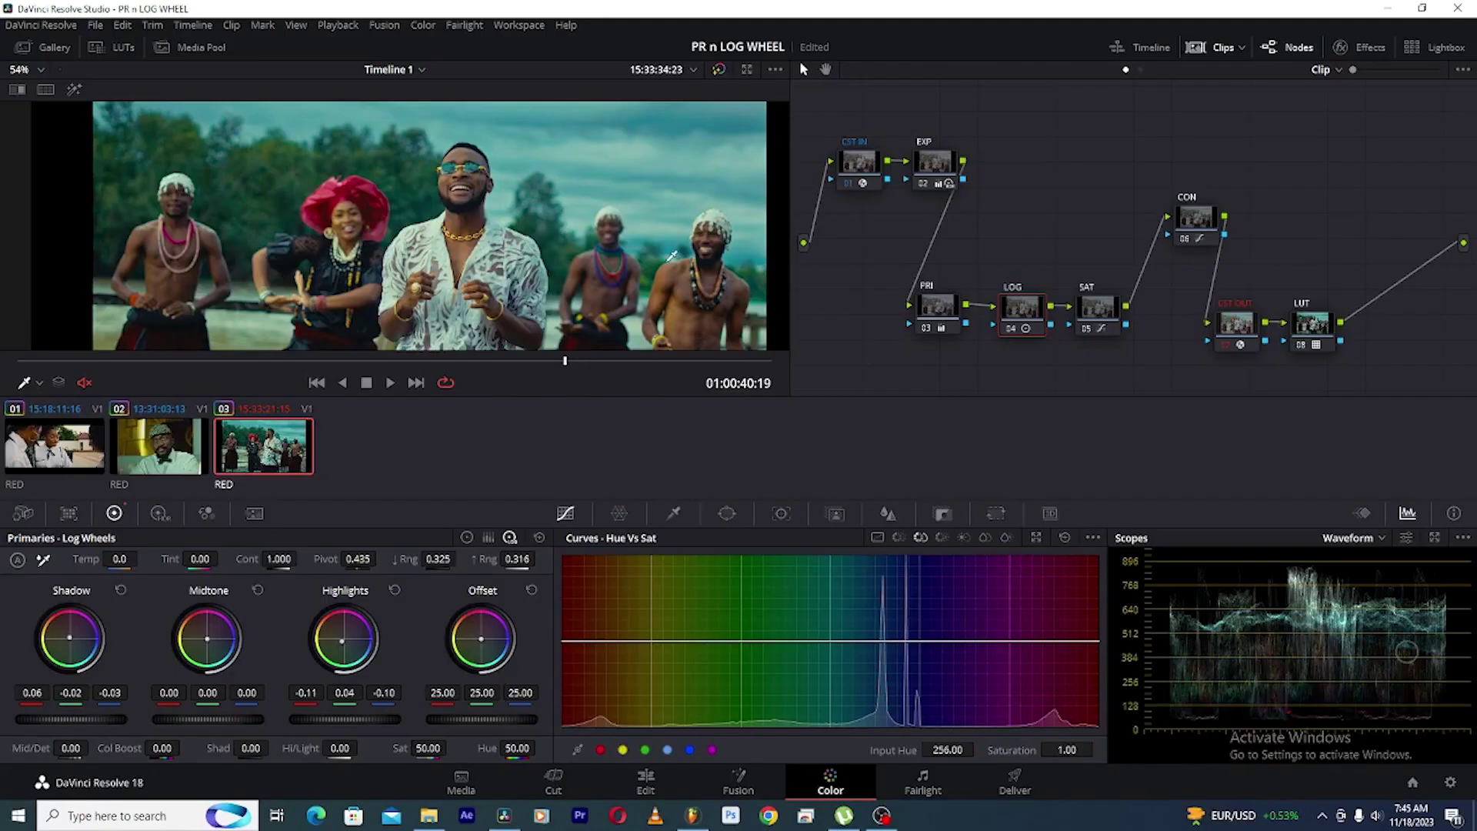
pyautogui.hotkey('ctrl', 'f')
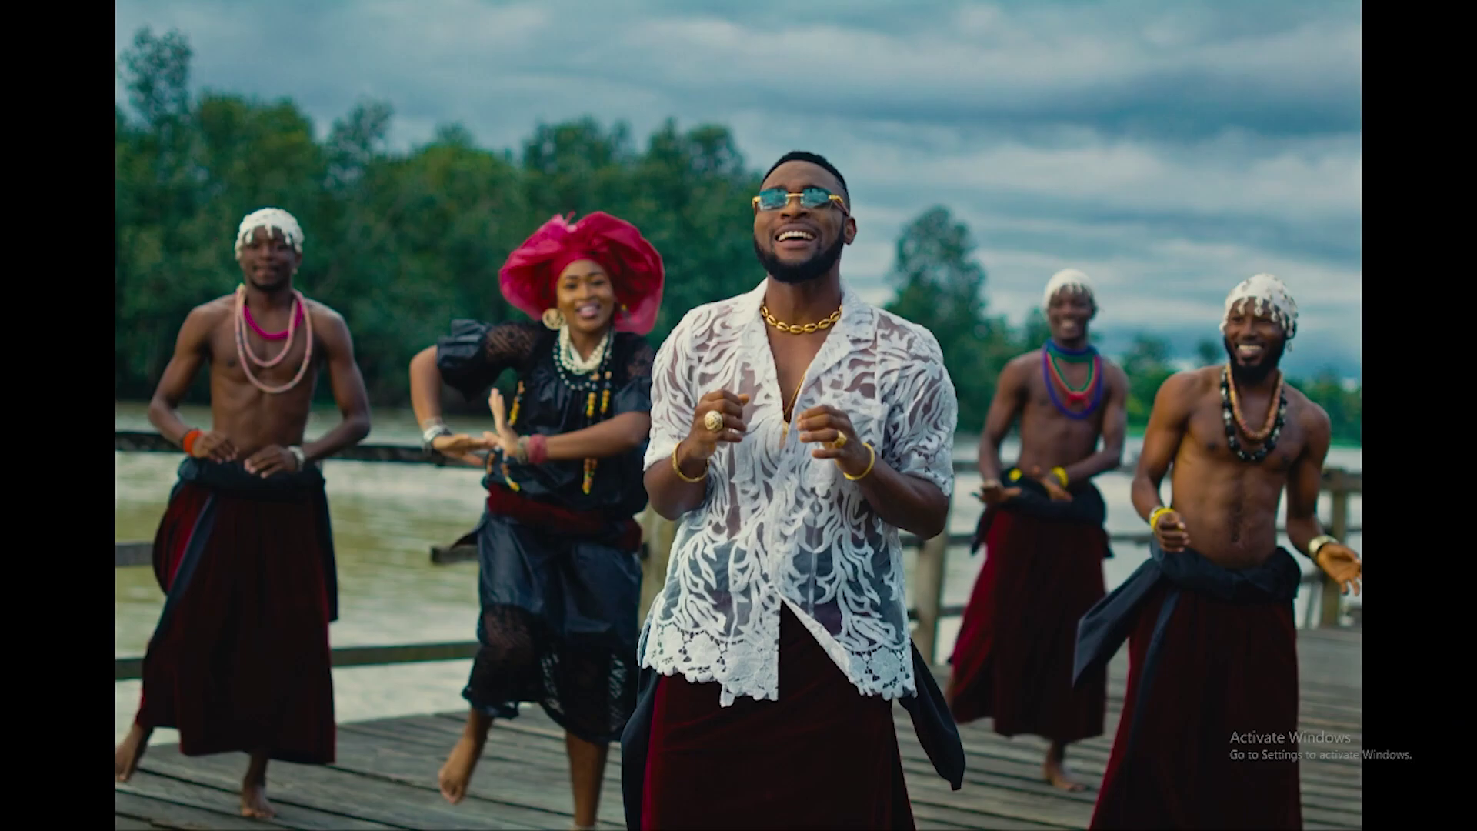
pyautogui.hotkey('shift', 'd')
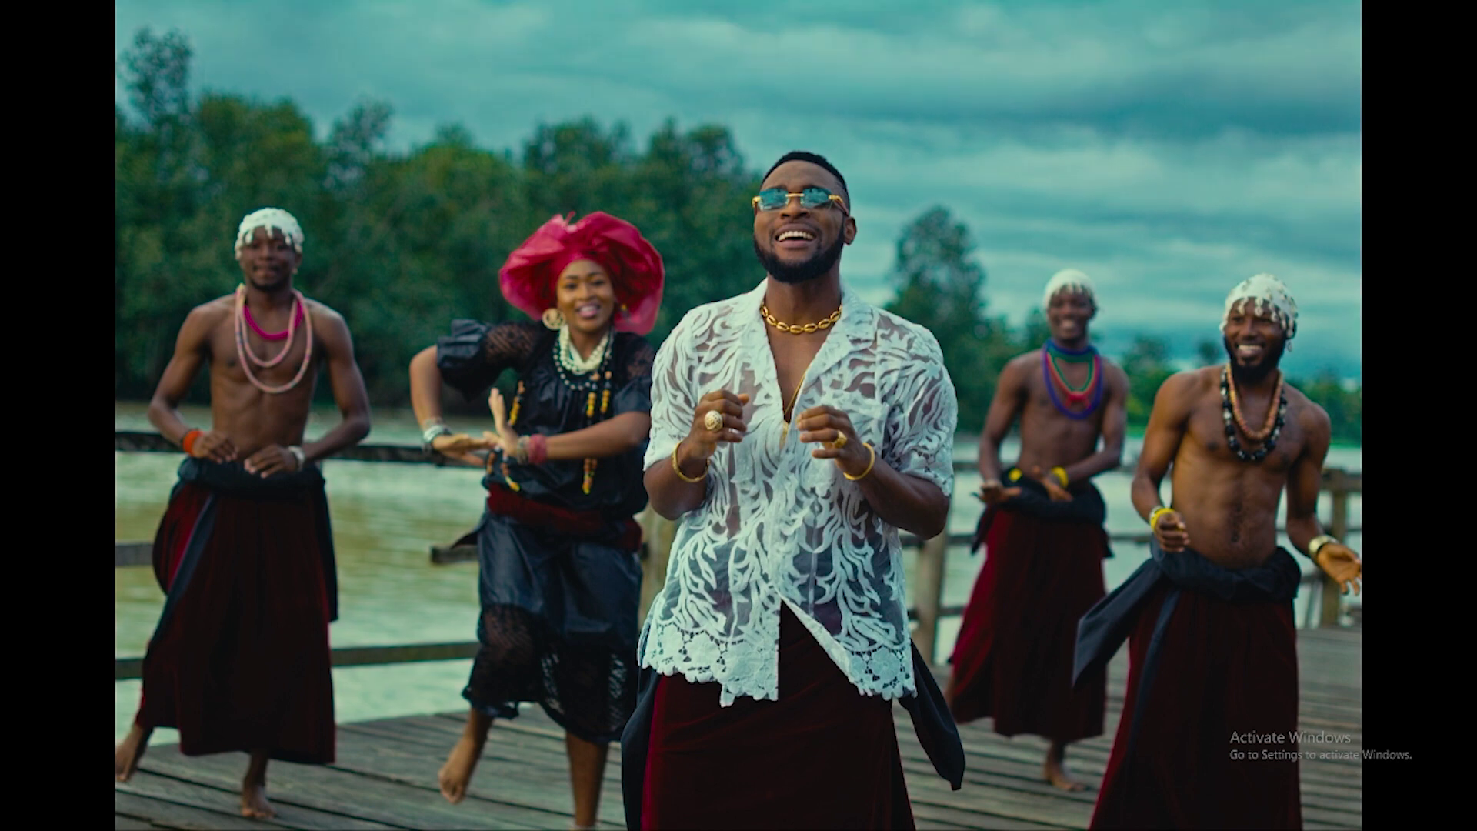
pyautogui.hotkey('shift', 'd')
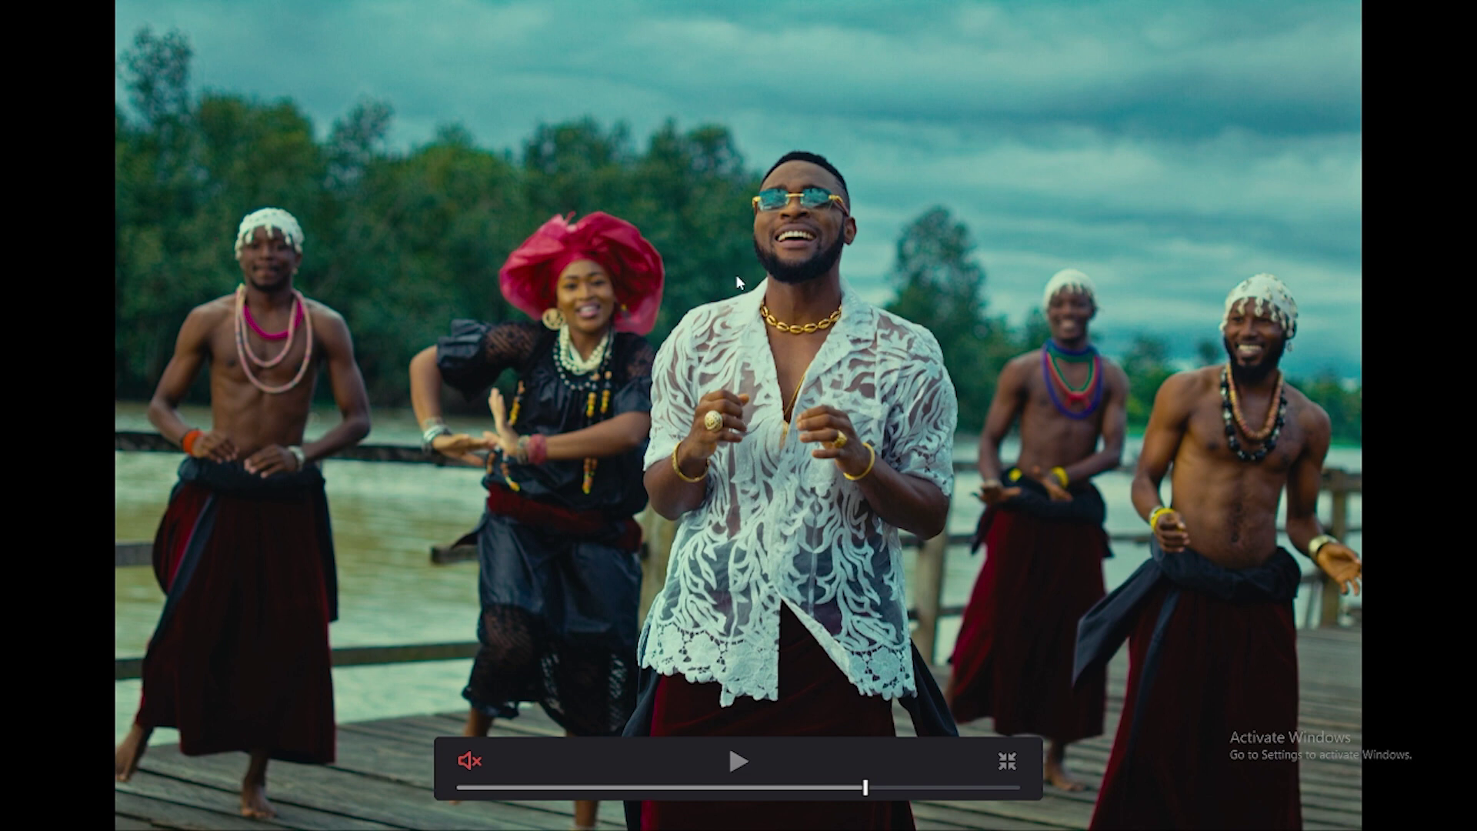
pyautogui.press('Escape')
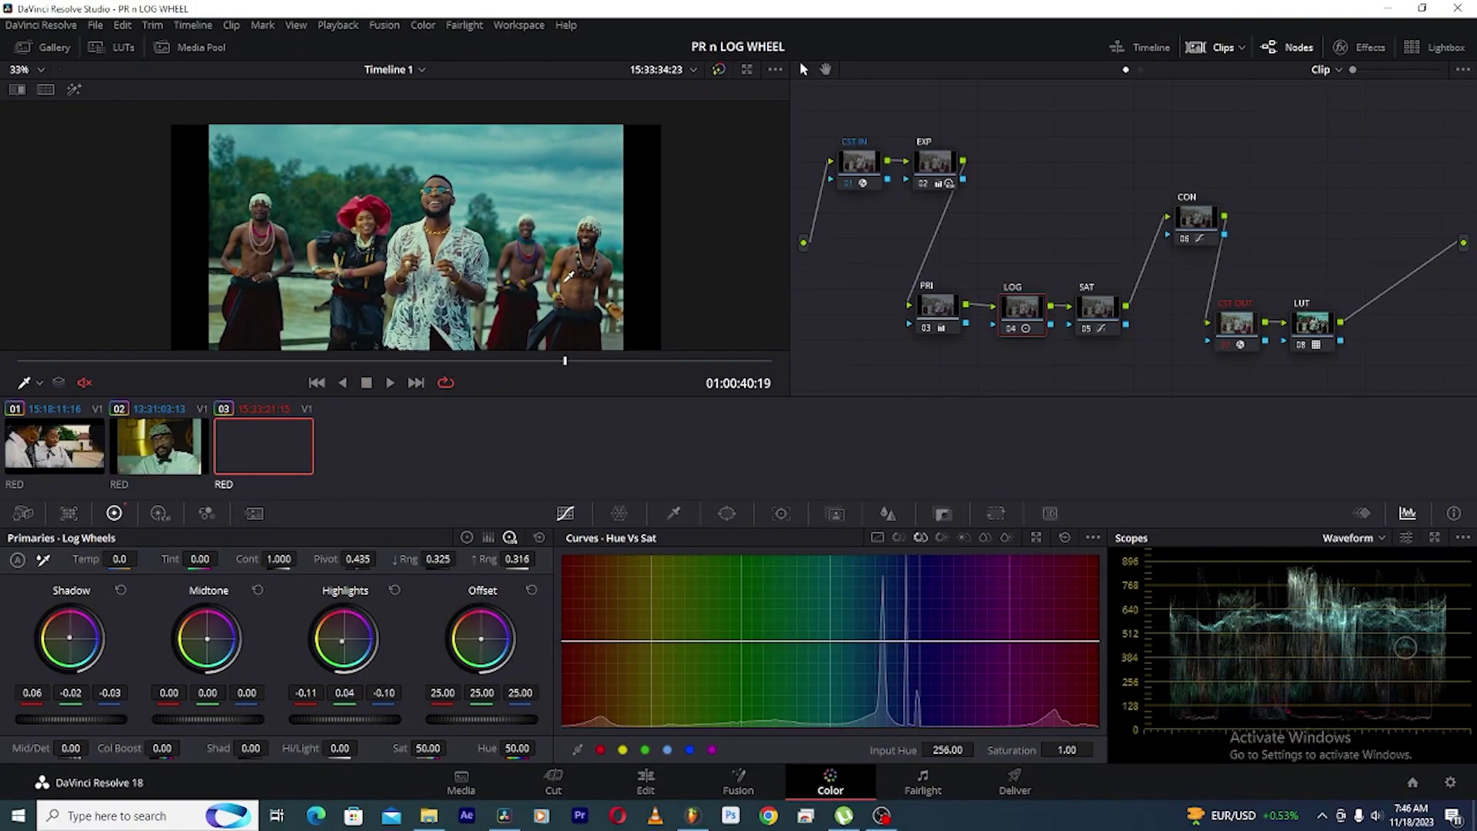
# Play the graded third clip in full screen, and scrub back to source timecode 15:33:33:12 to review the look
pyautogui.press('space')
pyautogui.hotkey('shift', 'f')
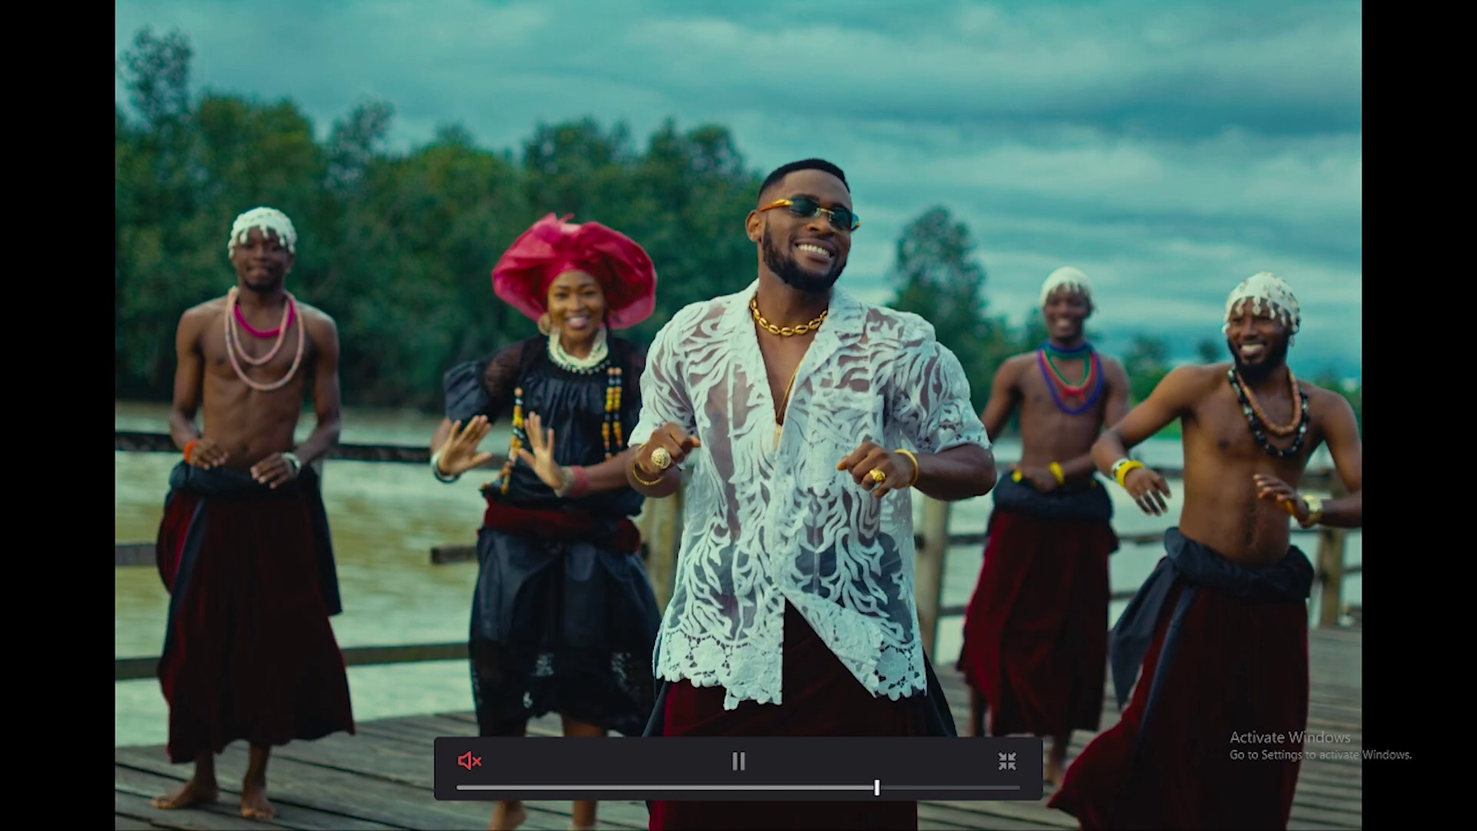
pyautogui.moveTo(657, 266)
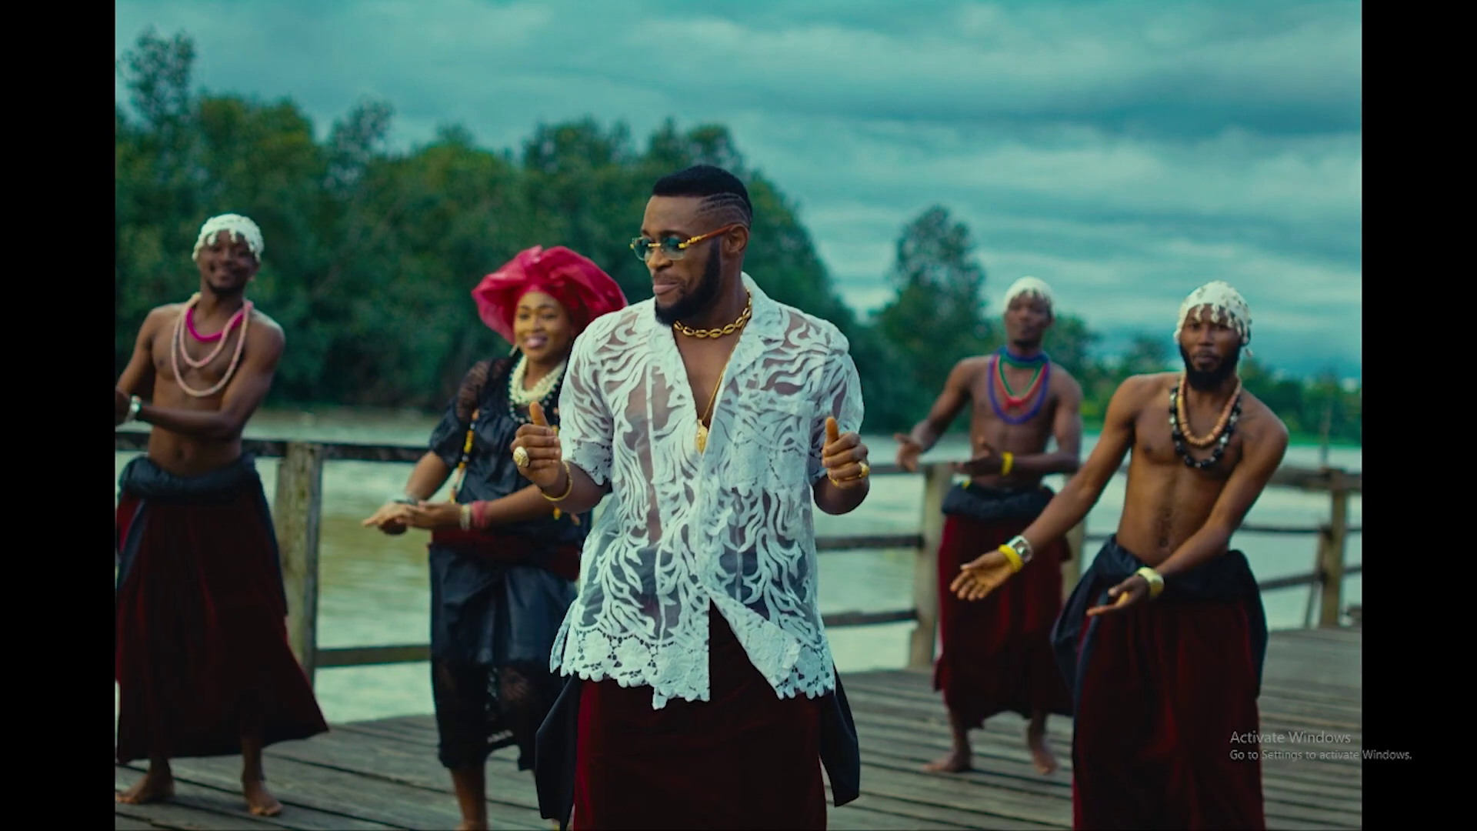
pyautogui.press('Escape')
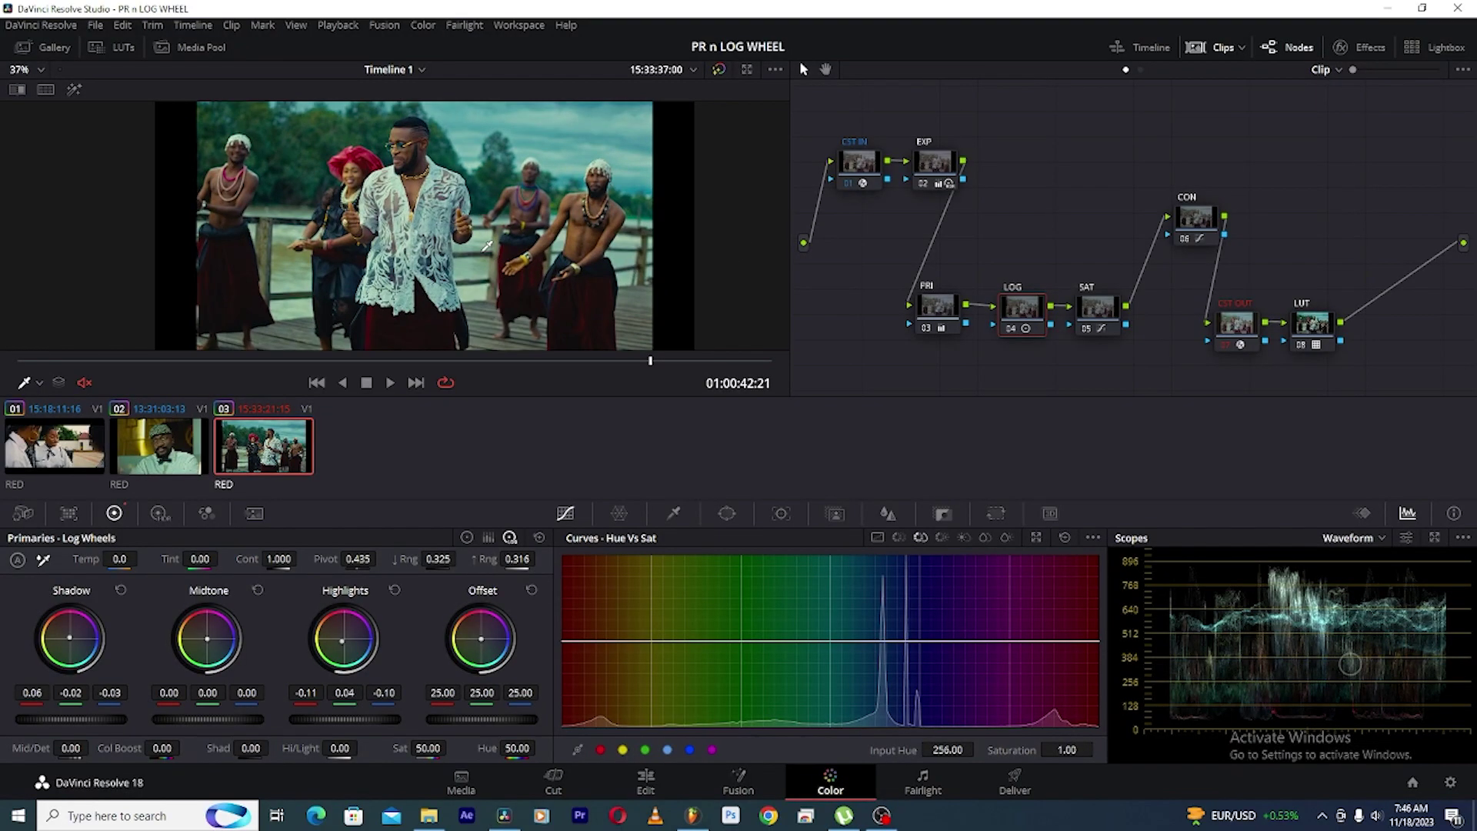
pyautogui.scroll(-1, 485, 241)
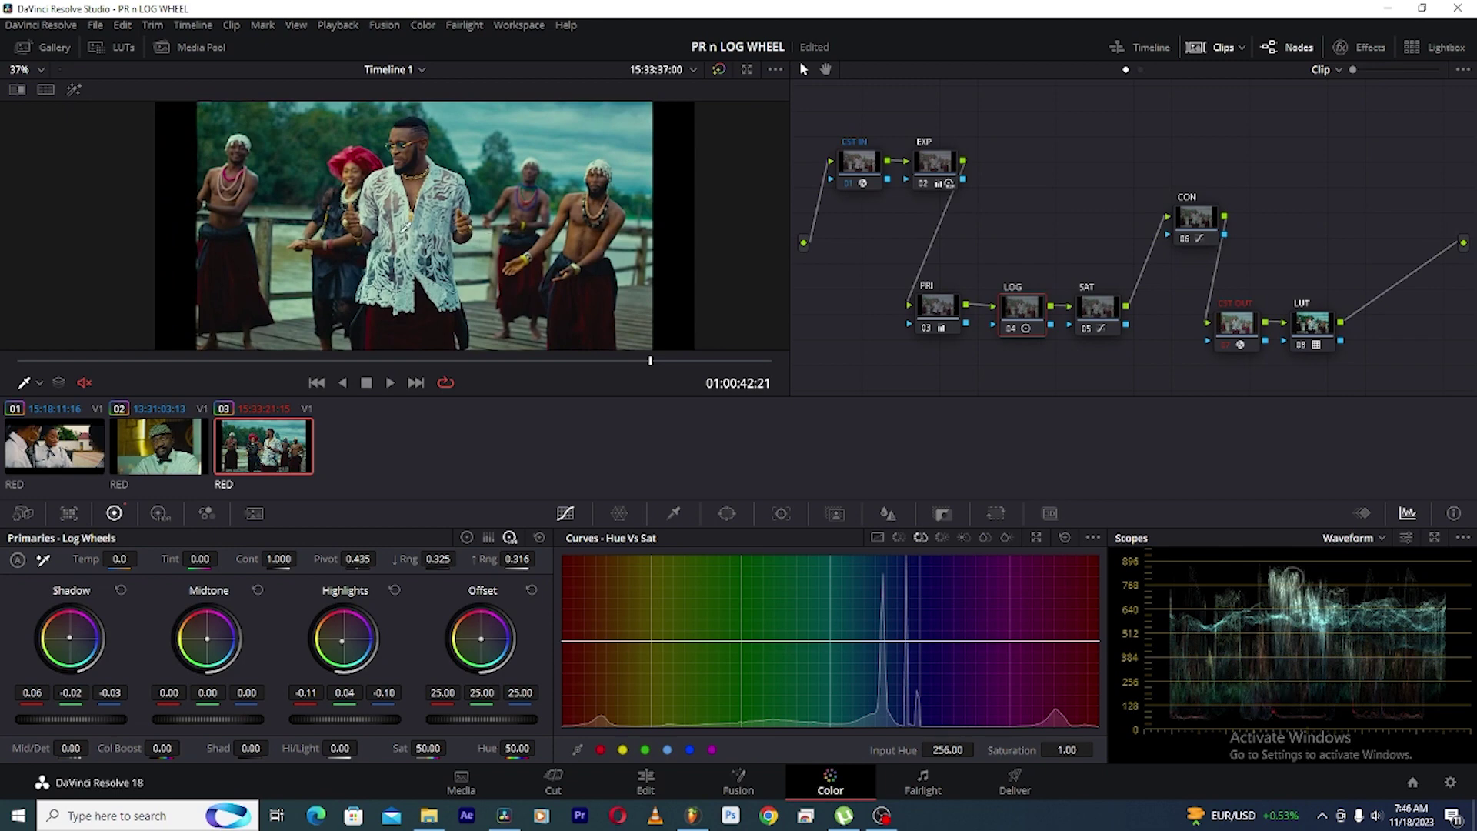
pyautogui.scroll(-1, 405, 228)
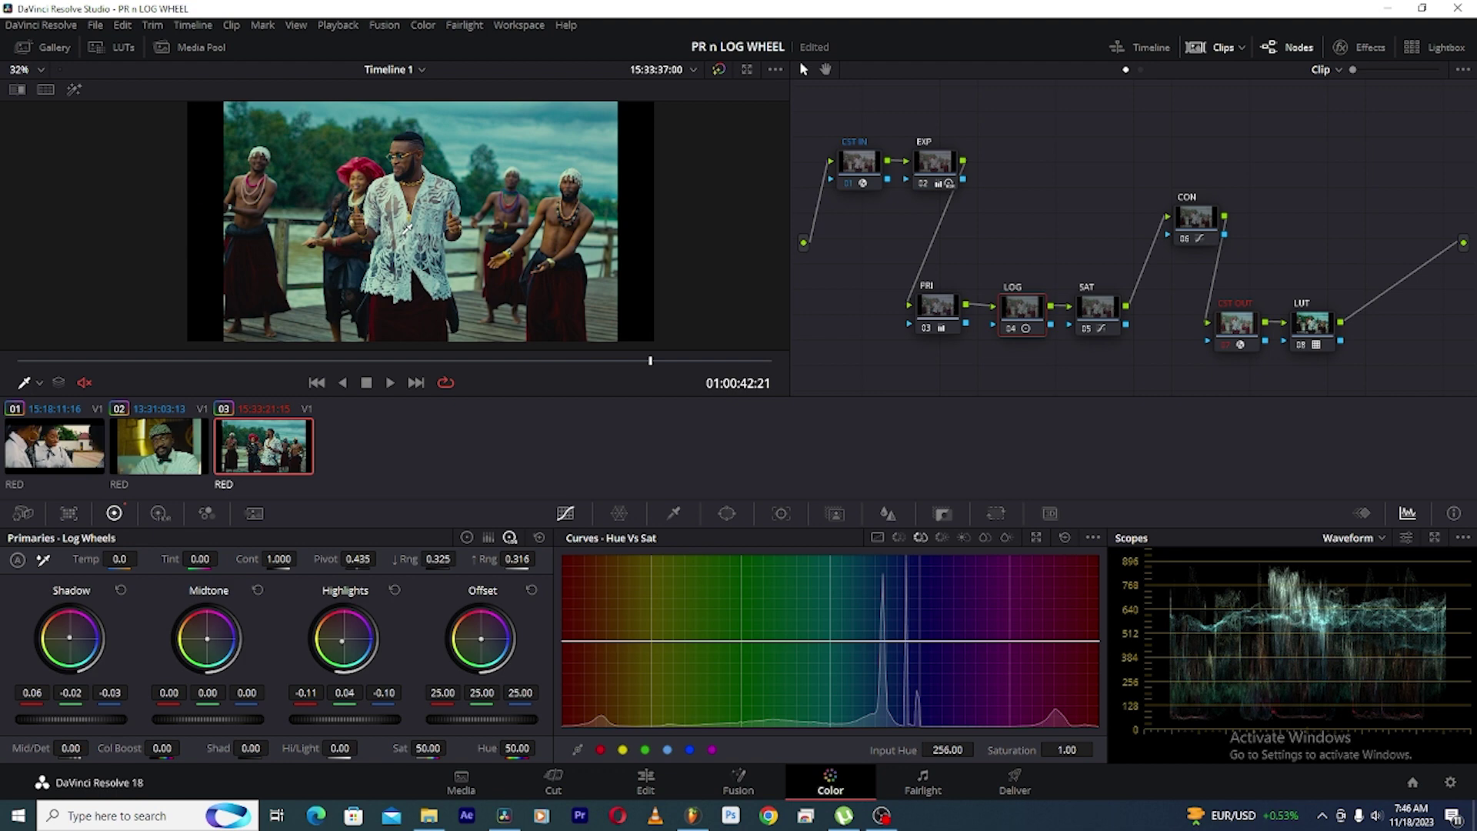
pyautogui.scroll(1, 407, 227)
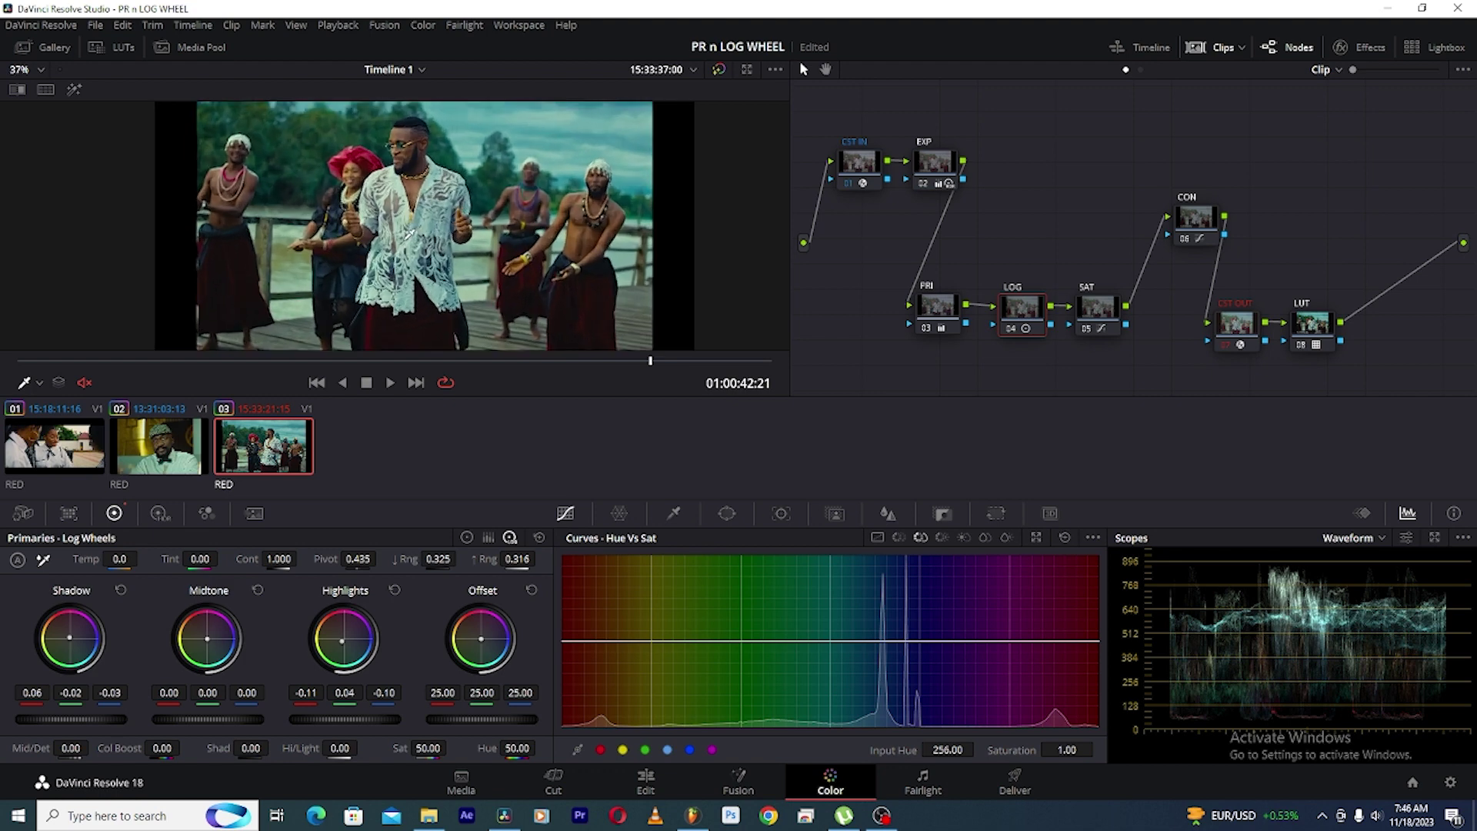
pyautogui.scroll(-1, 409, 231)
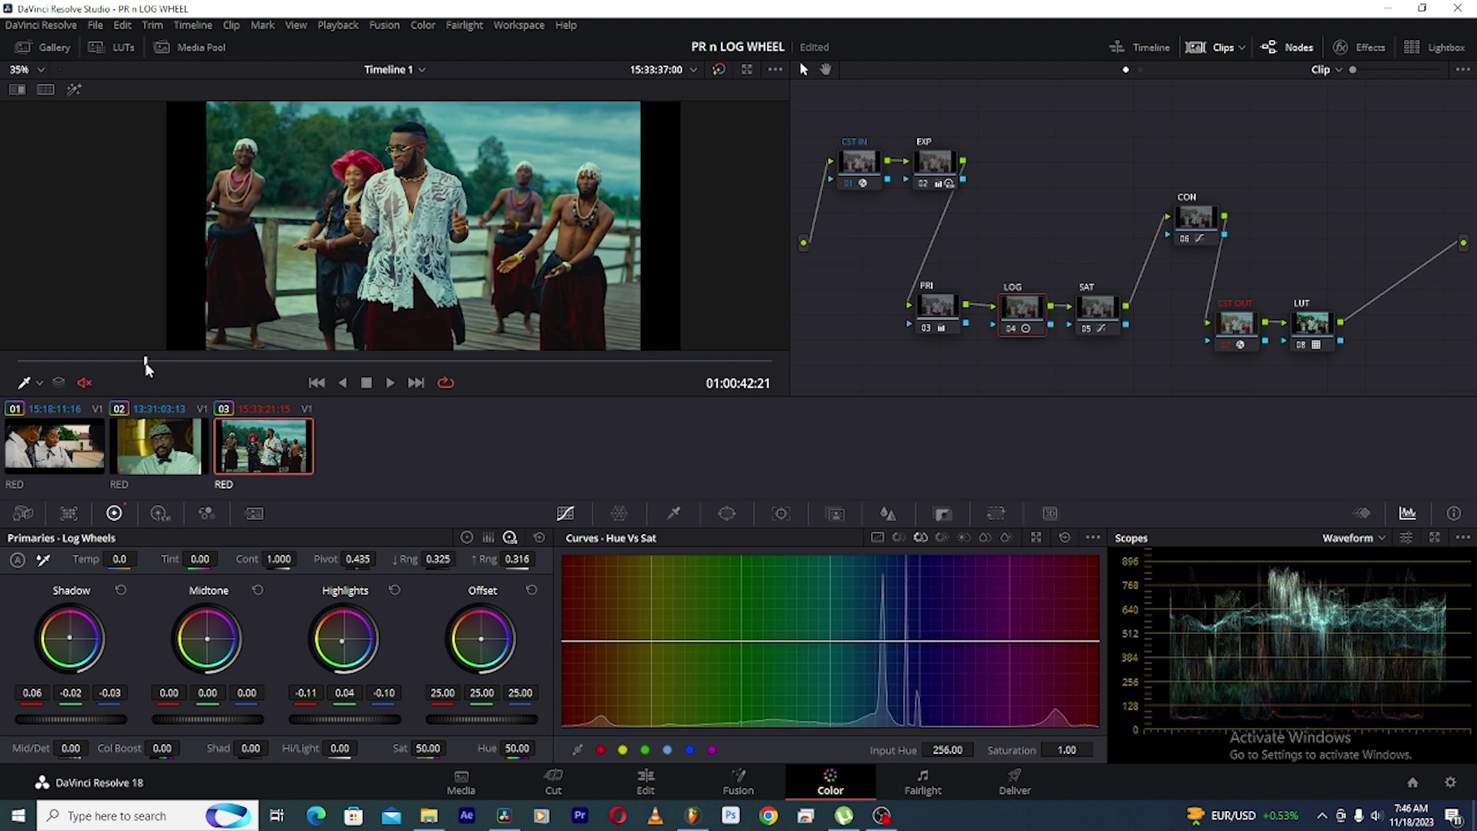
pyautogui.moveTo(147, 362)
pyautogui.mouseDown()
pyautogui.moveTo(102, 362)
pyautogui.moveTo(508, 355)
pyautogui.mouseUp()
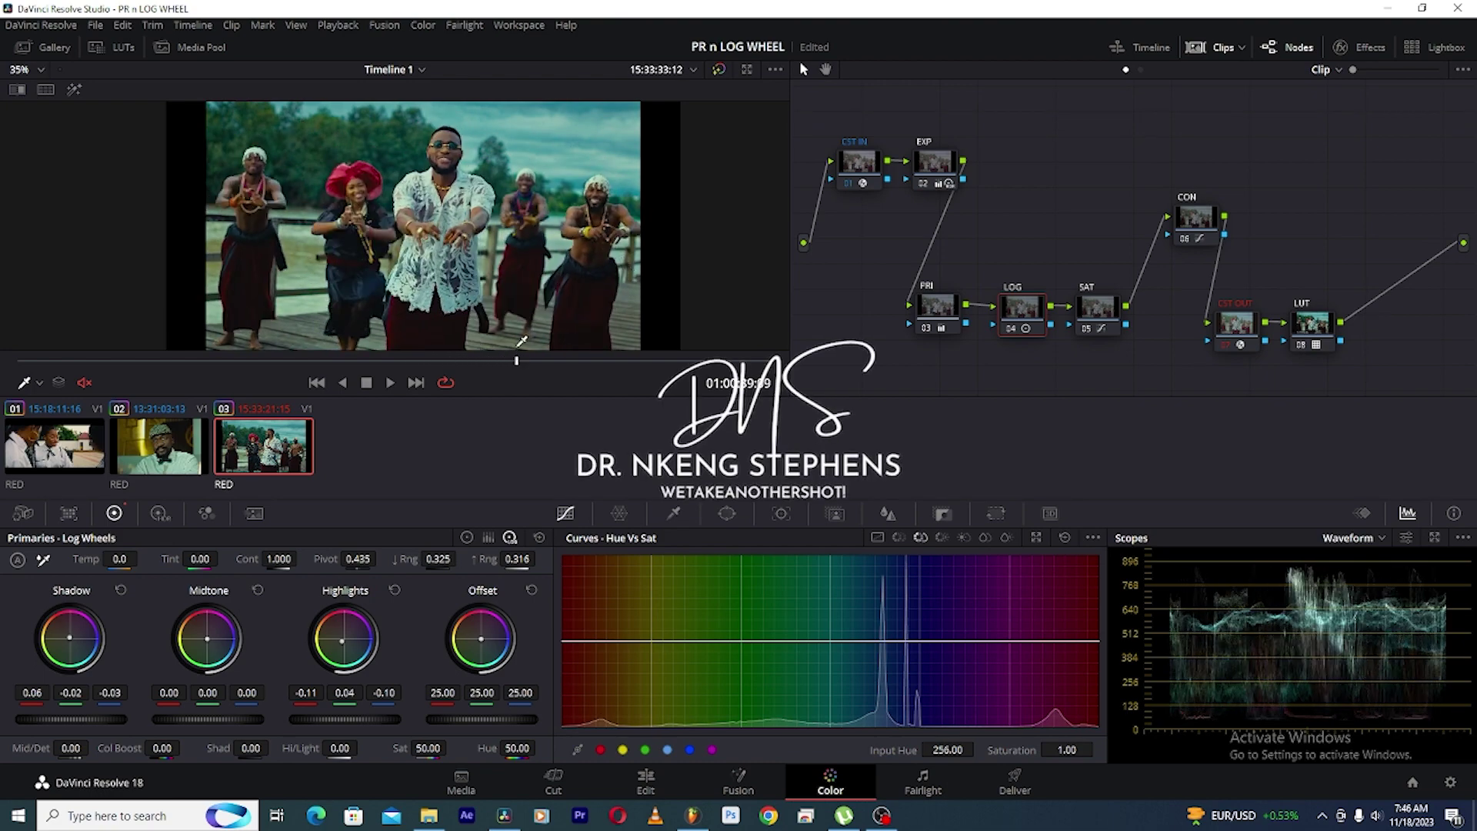